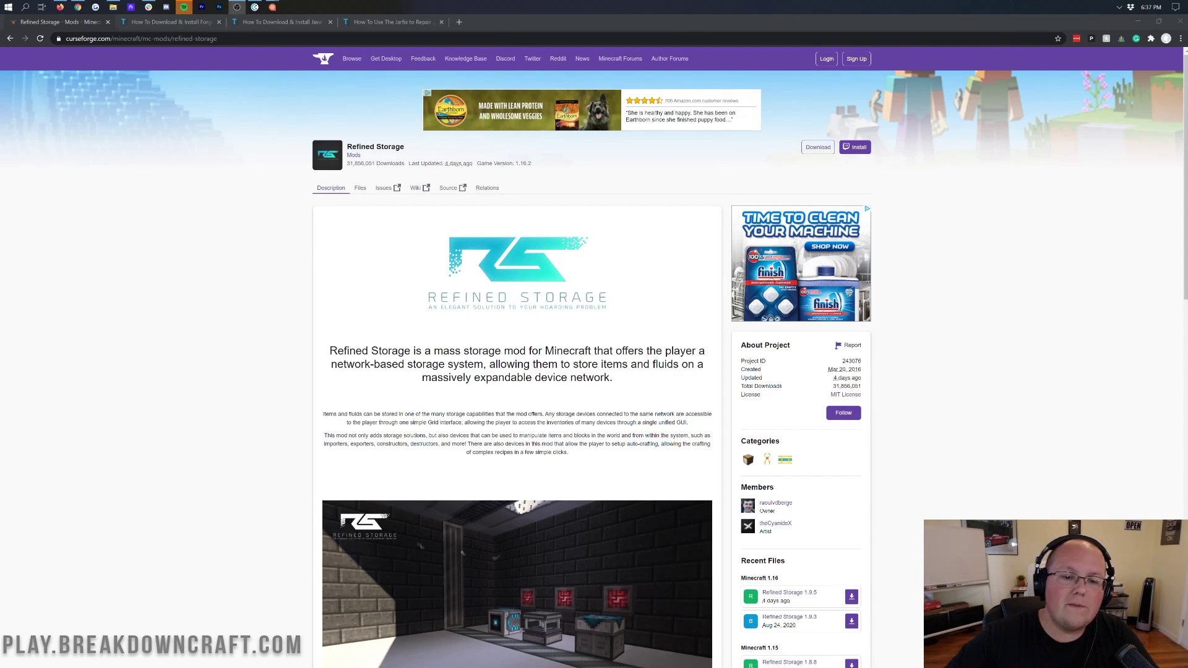
Examine the Refined Storage mod's description, screenshots and item images on its CurseForge page.
left_click(420, 148)
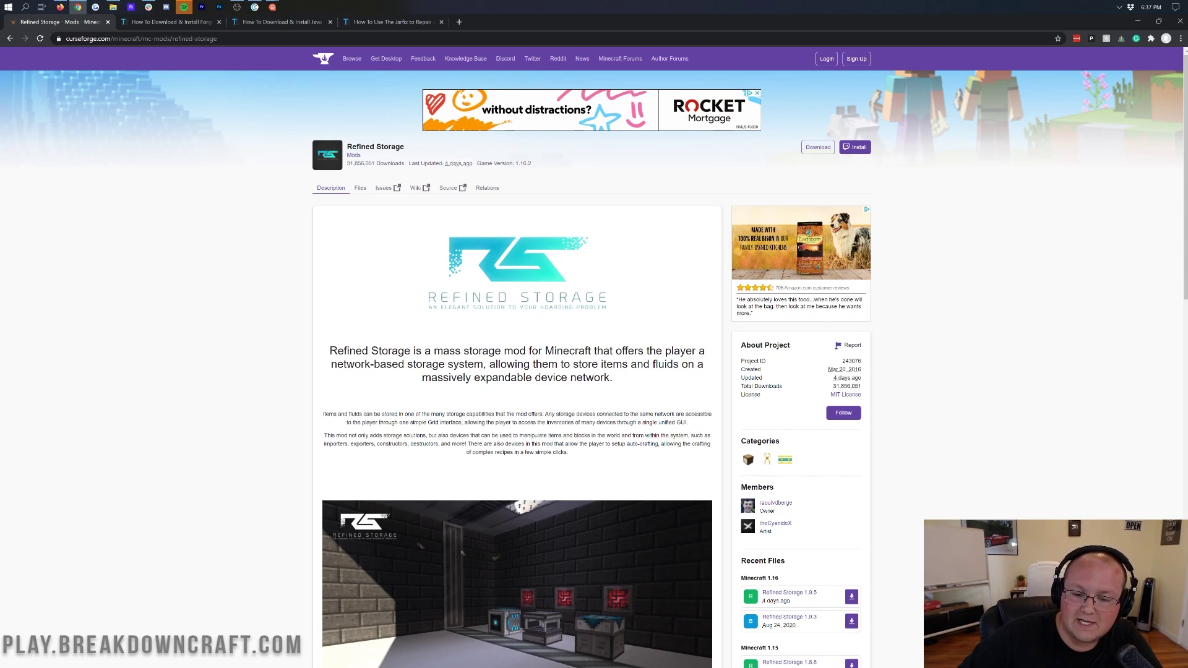
left_click_drag(435, 350, 570, 364)
left_click(650, 345)
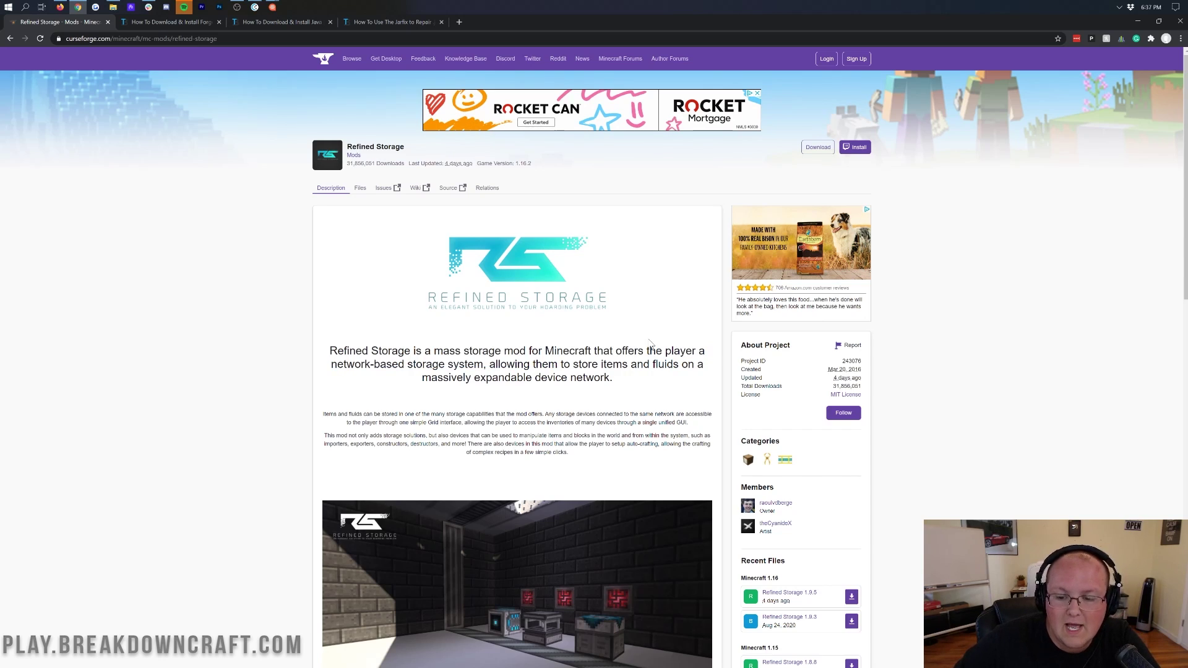
left_click_drag(542, 364, 594, 378)
left_click(618, 386)
scroll(619, 387, "down", 1)
scroll(618, 386, "down", 5)
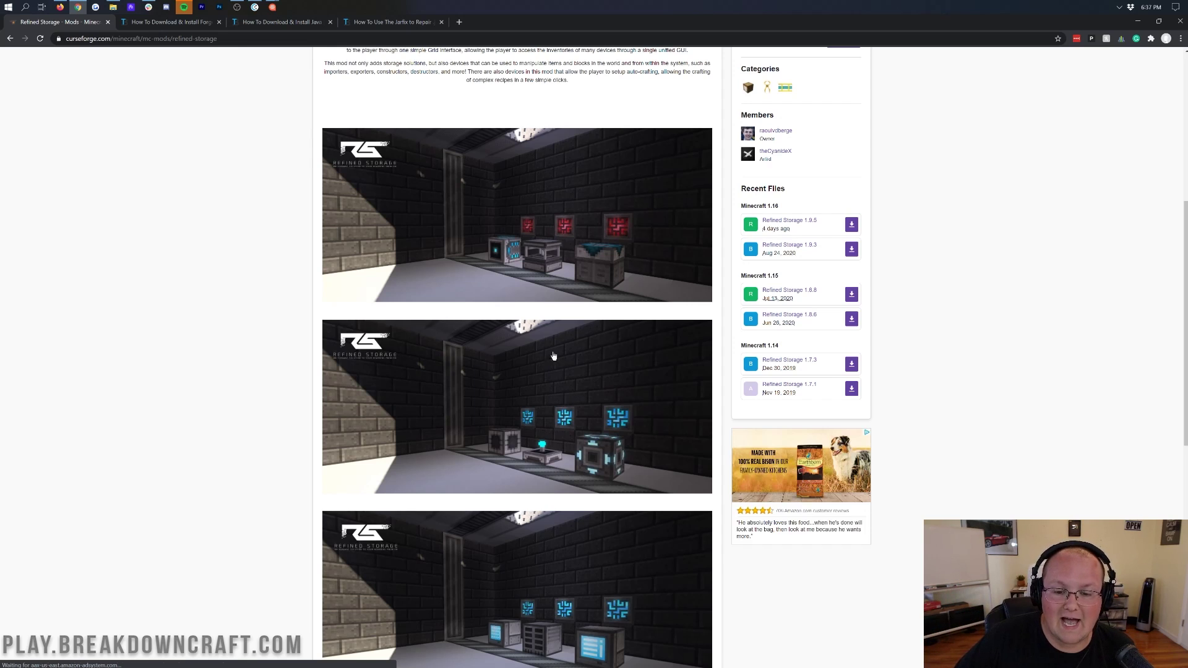
scroll(552, 352, "down", 3)
scroll(530, 323, "down", 6)
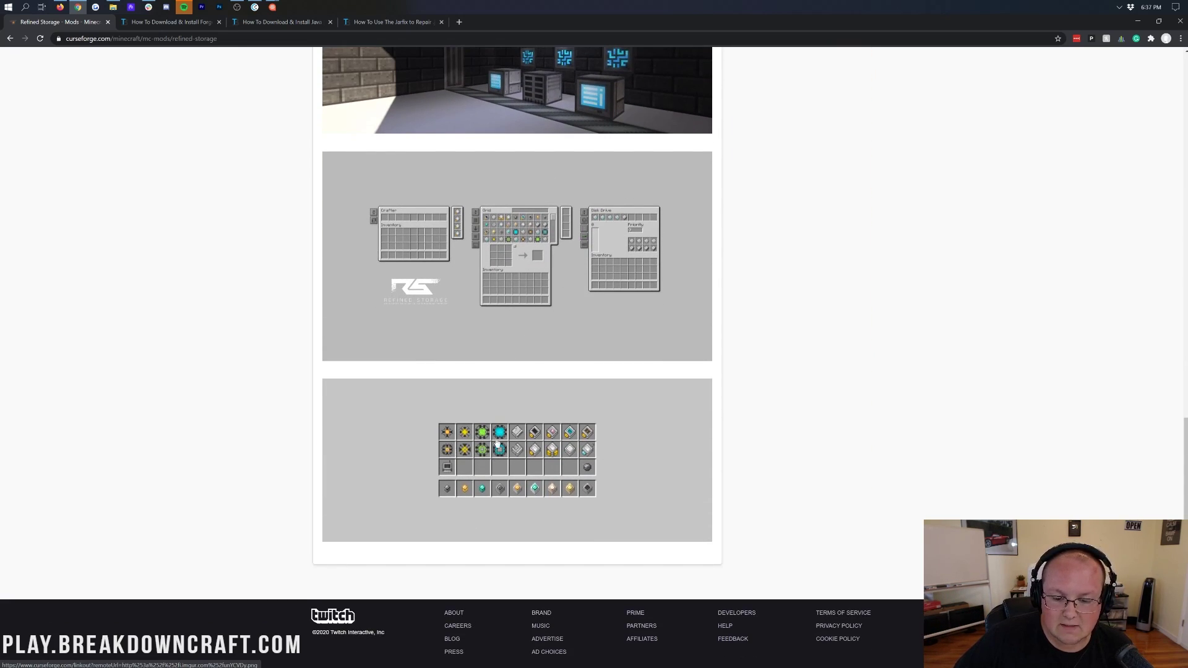
scroll(537, 468, "up", 10)
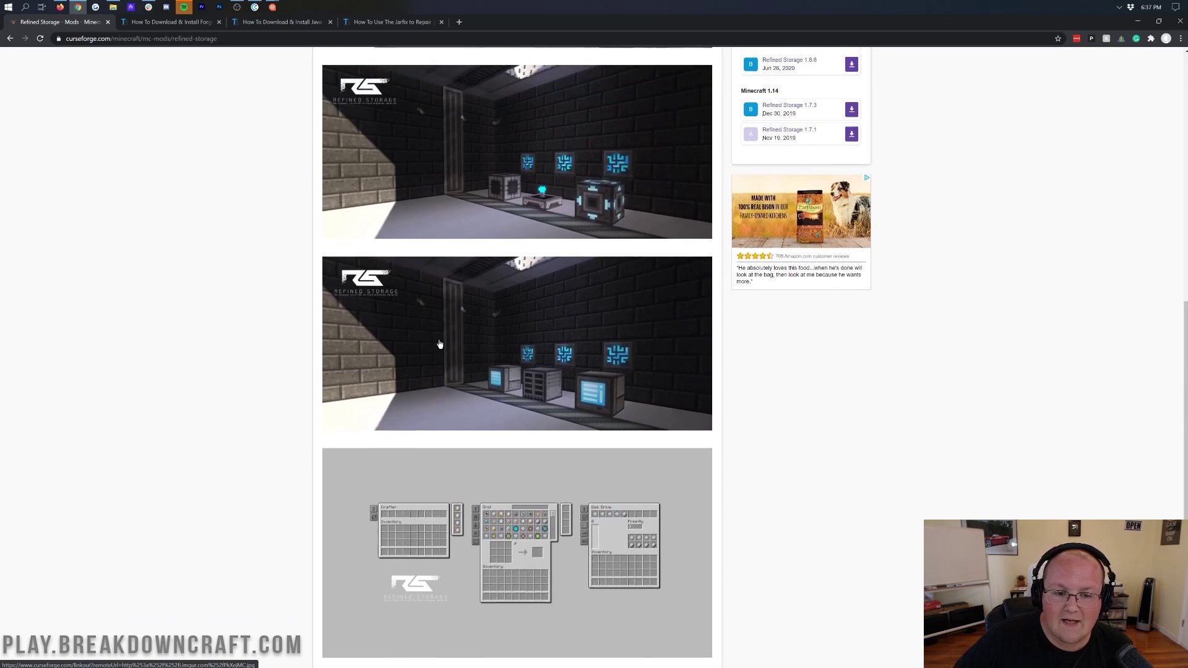
scroll(574, 376, "up", 3)
scroll(574, 375, "down", 7)
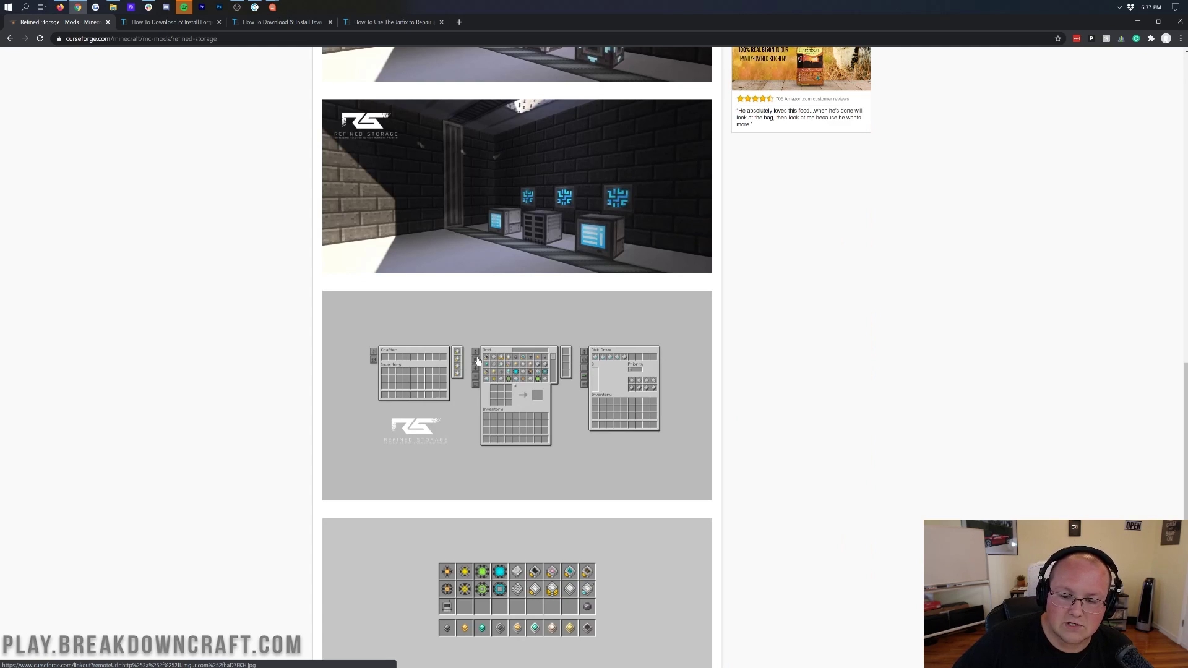
scroll(509, 370, "up", 10)
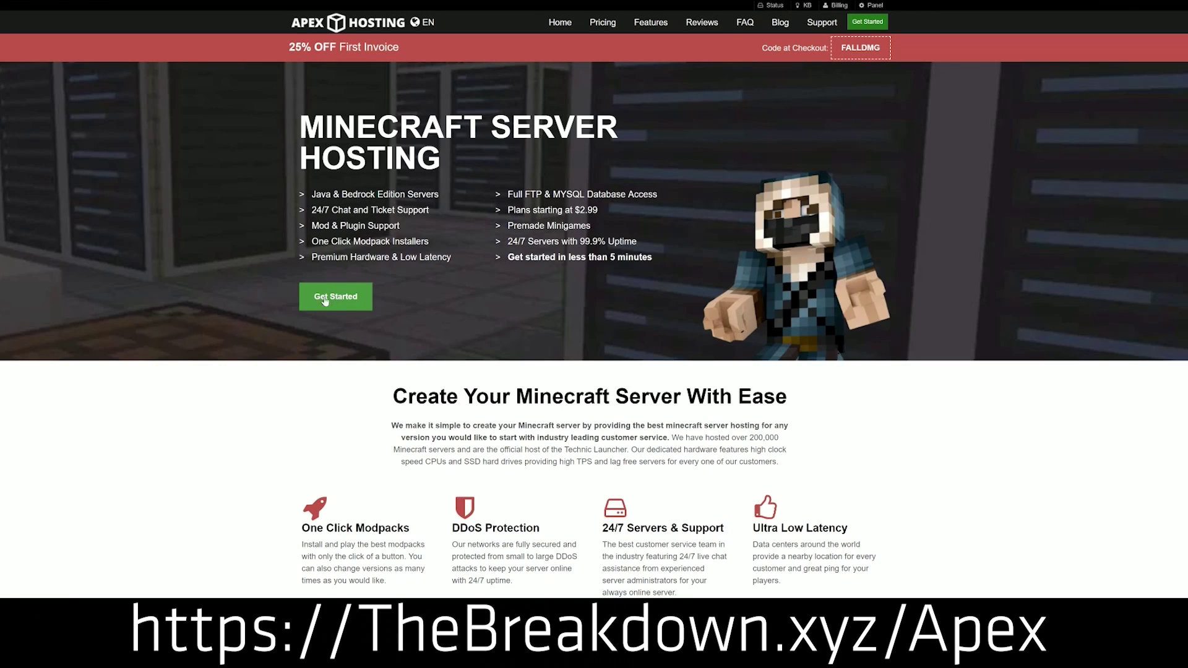
Review Apex Hosting's Minecraft server features, including 24/7 support and automated backups, and the server panel's JAR file setting.
scroll(458, 362, "down", 2)
scroll(463, 363, "down", 2)
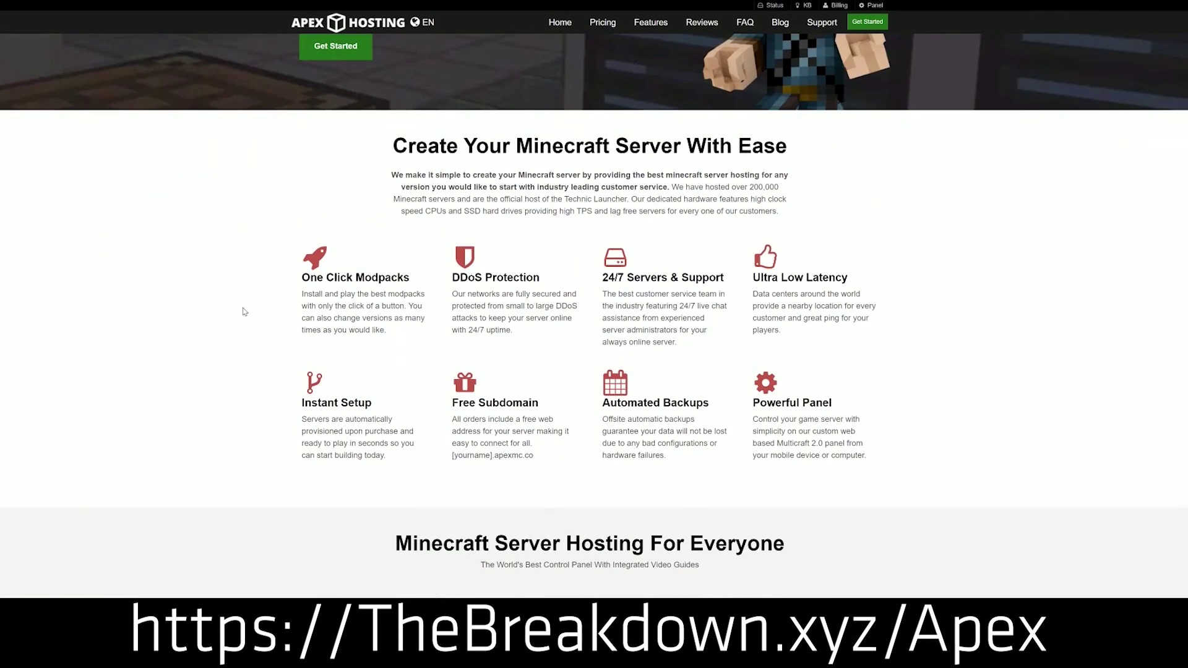
left_click_drag(301, 277, 728, 283)
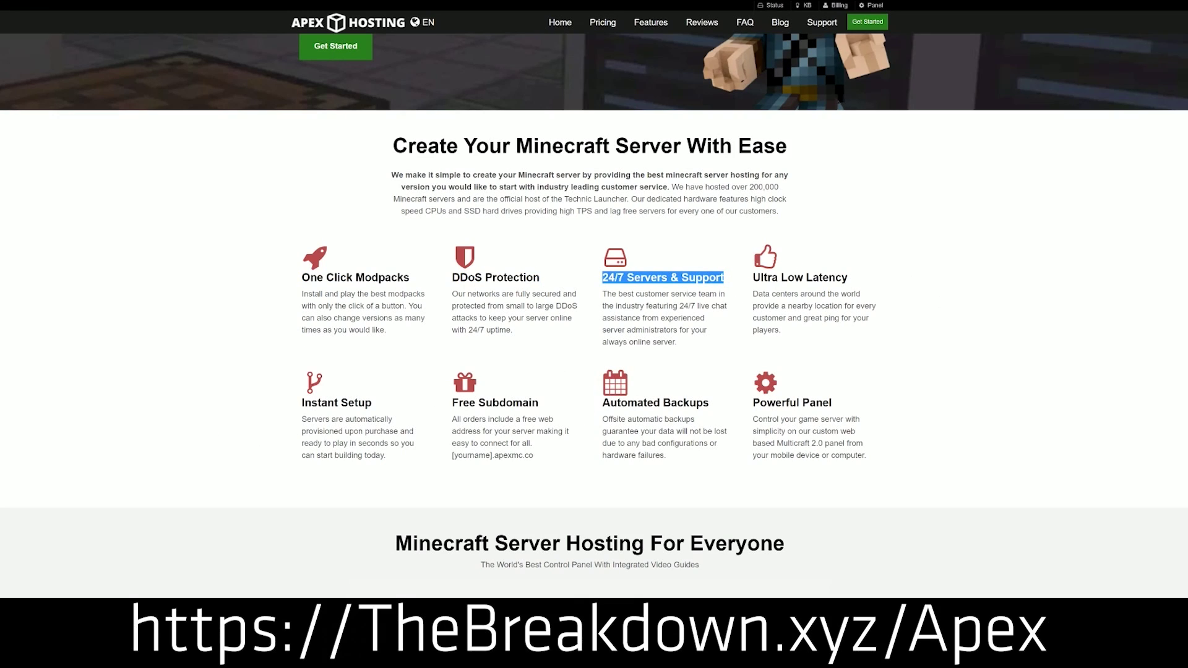
left_click_drag(600, 404, 745, 402)
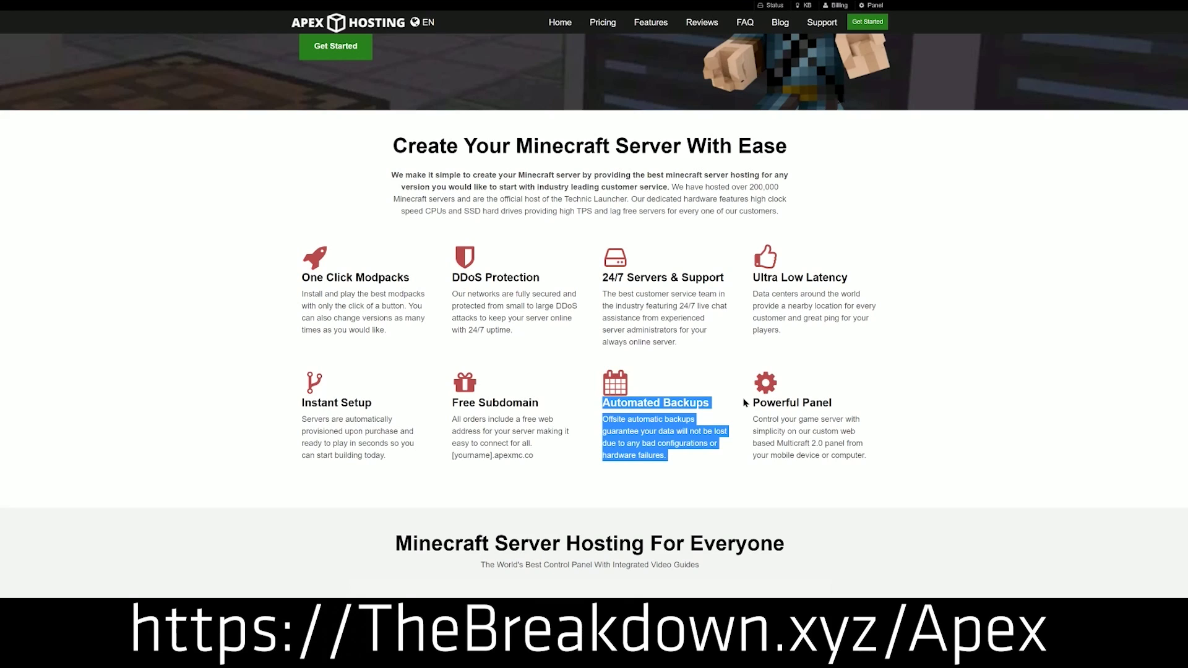
left_click(573, 405)
left_click_drag(386, 456, 301, 403)
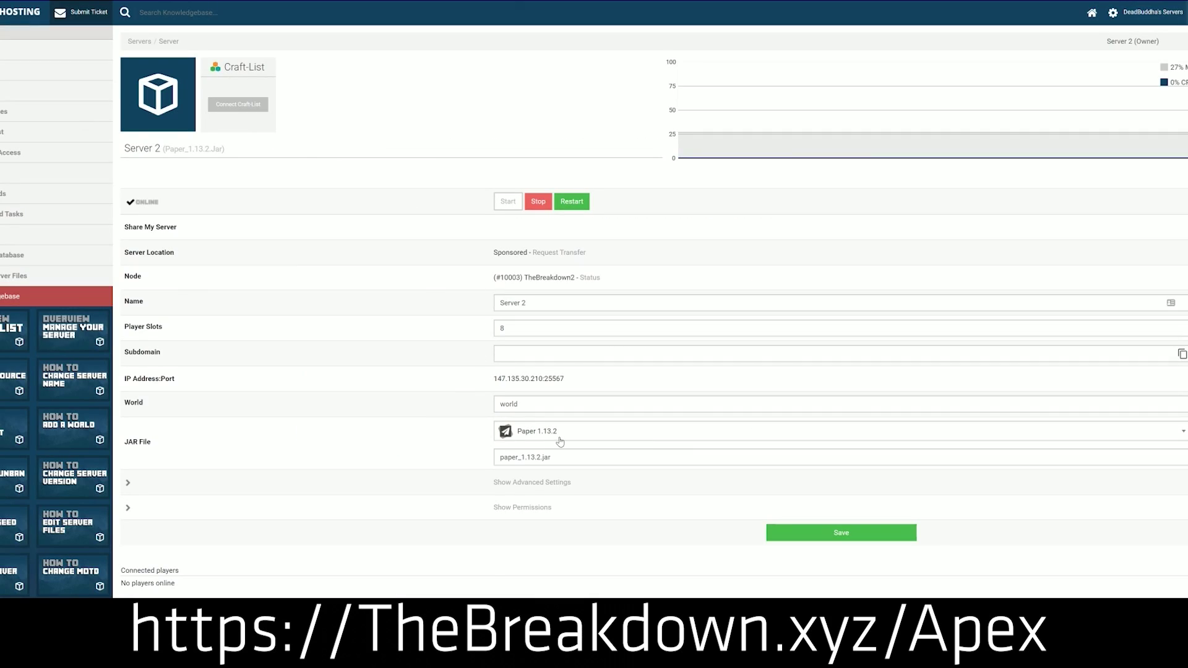
left_click(560, 436)
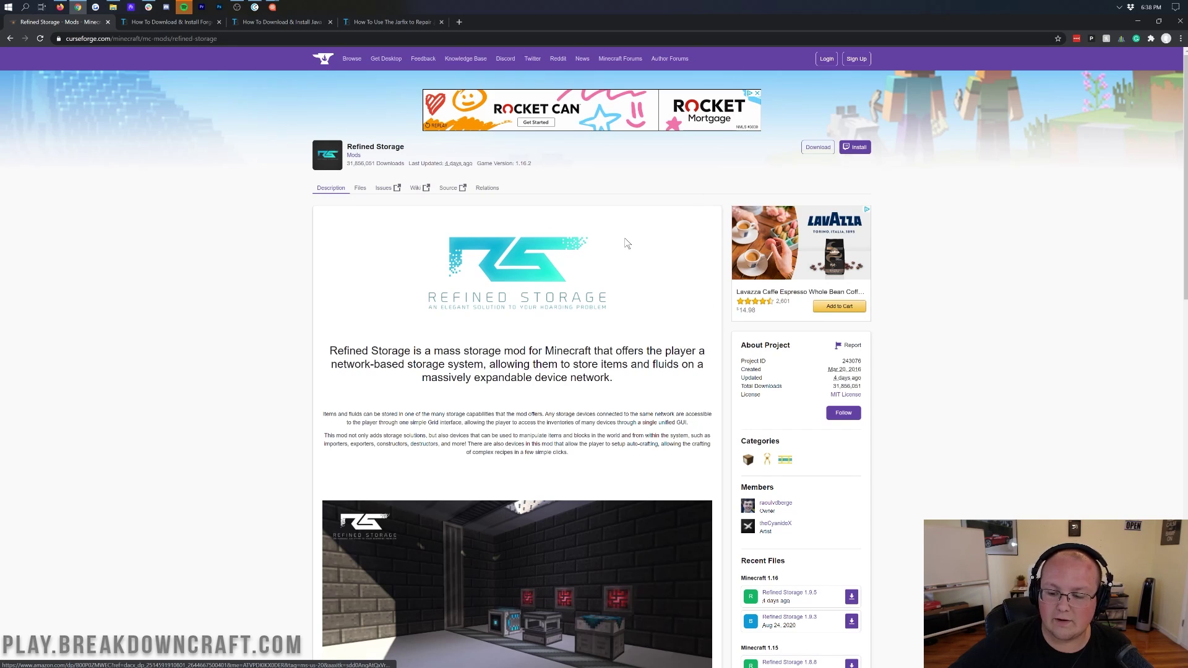
Download Refined Storage 1.9.5 from the mod page's recent files for Minecraft 1.16 and keep the jar file.
scroll(801, 275, "down", 3)
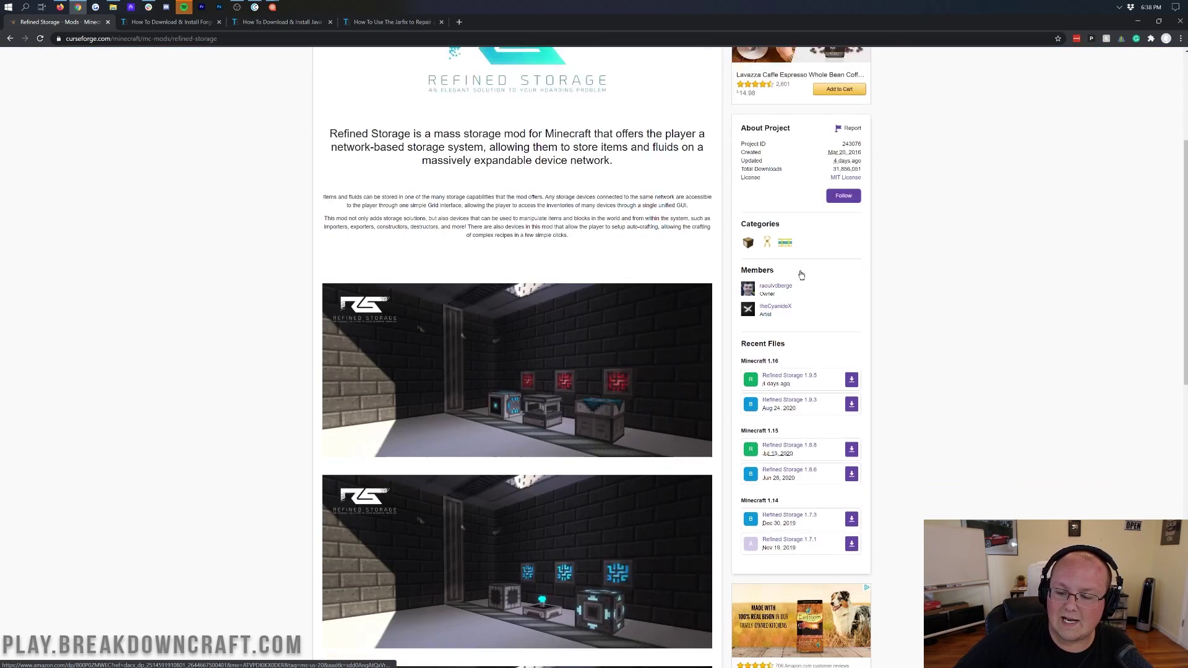
scroll(801, 275, "down", 2)
left_click_drag(780, 254, 741, 255)
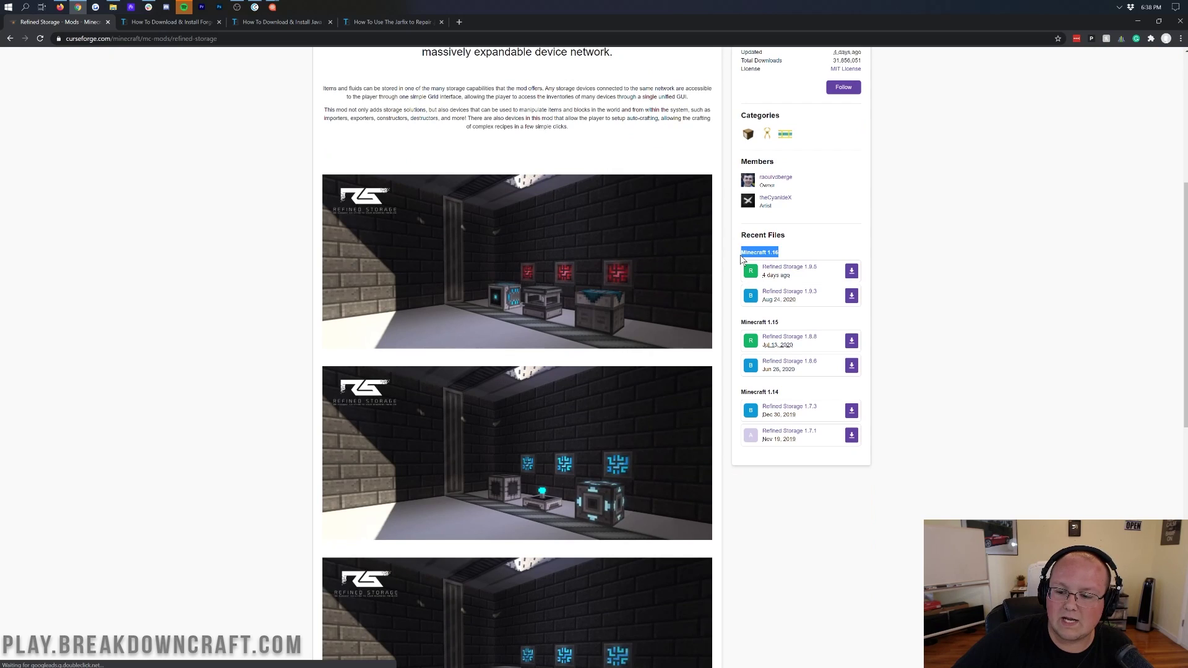
left_click(814, 258)
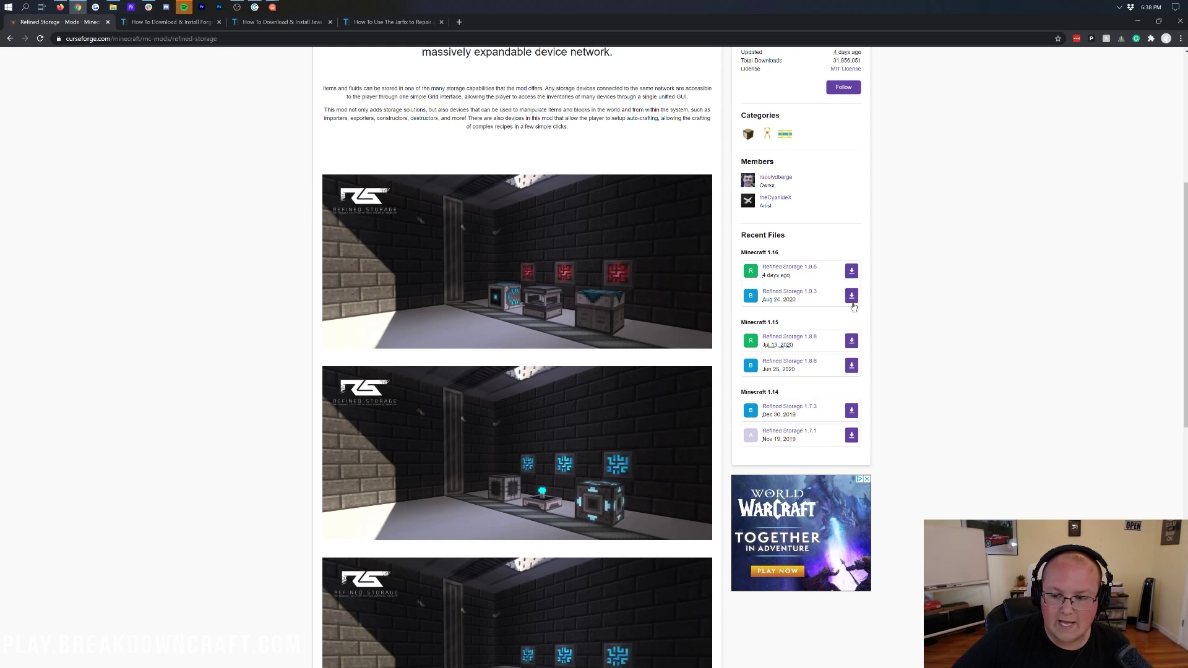
left_click(852, 273)
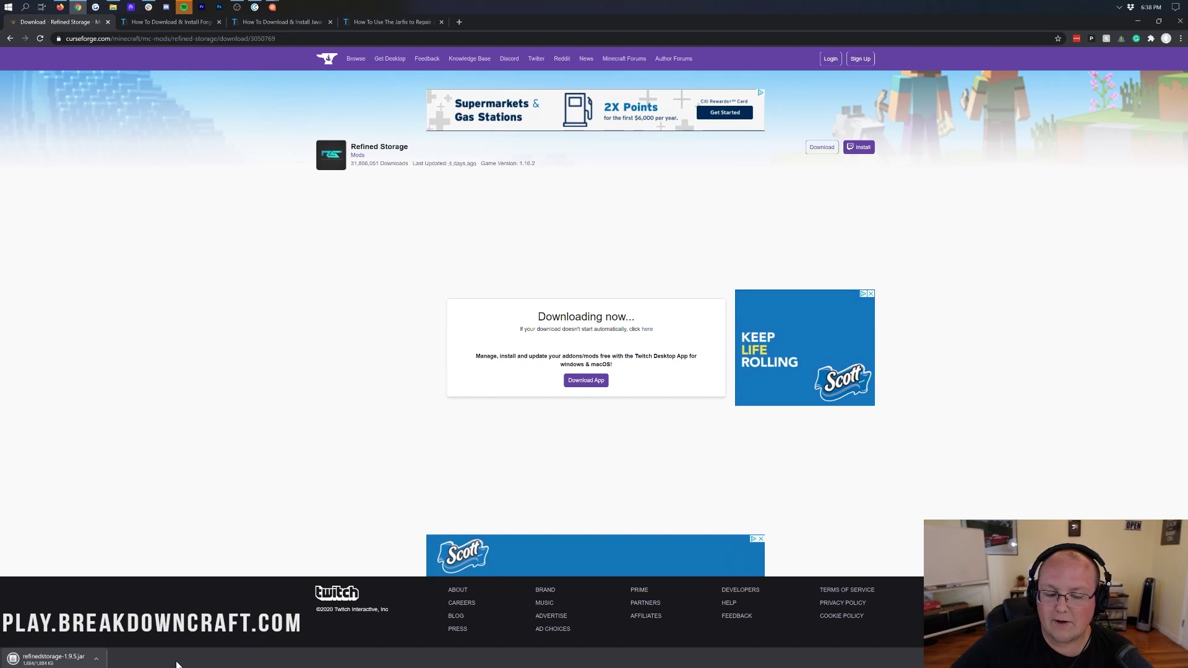
left_click(175, 659)
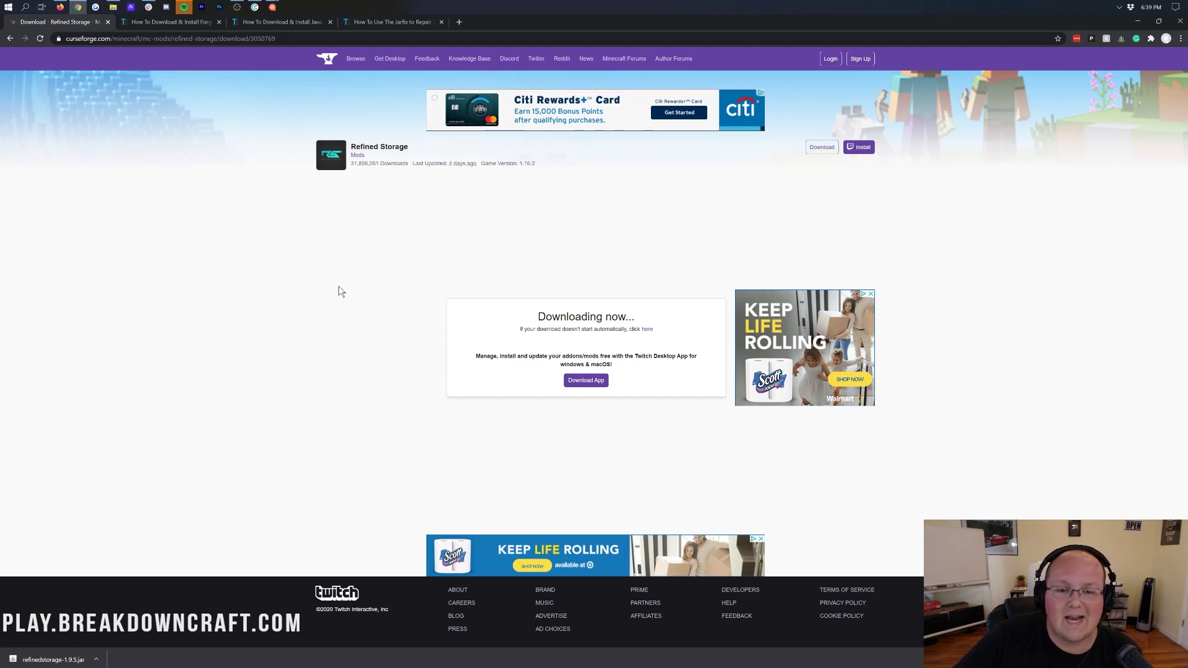
Switch to the Forge installation guide and follow its download link to the Minecraft Forge downloads page.
left_click(120, 22)
scroll(276, 325, "up", 10)
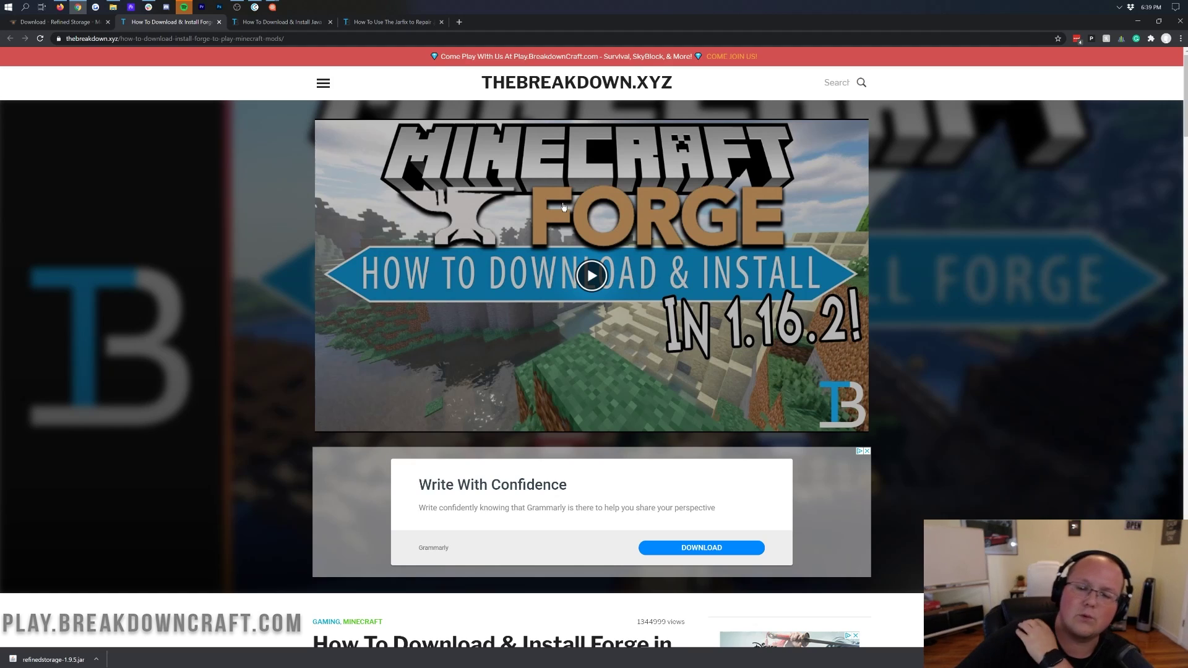
scroll(567, 288, "down", 4)
scroll(526, 252, "down", 8)
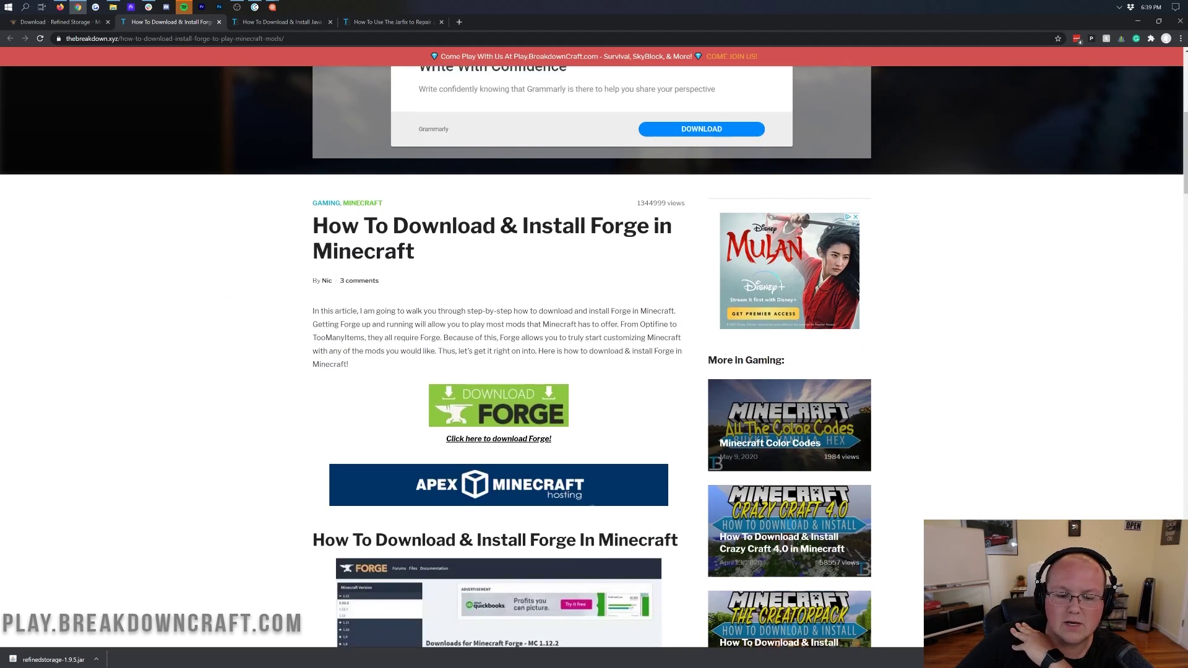
scroll(685, 246, "up", 4)
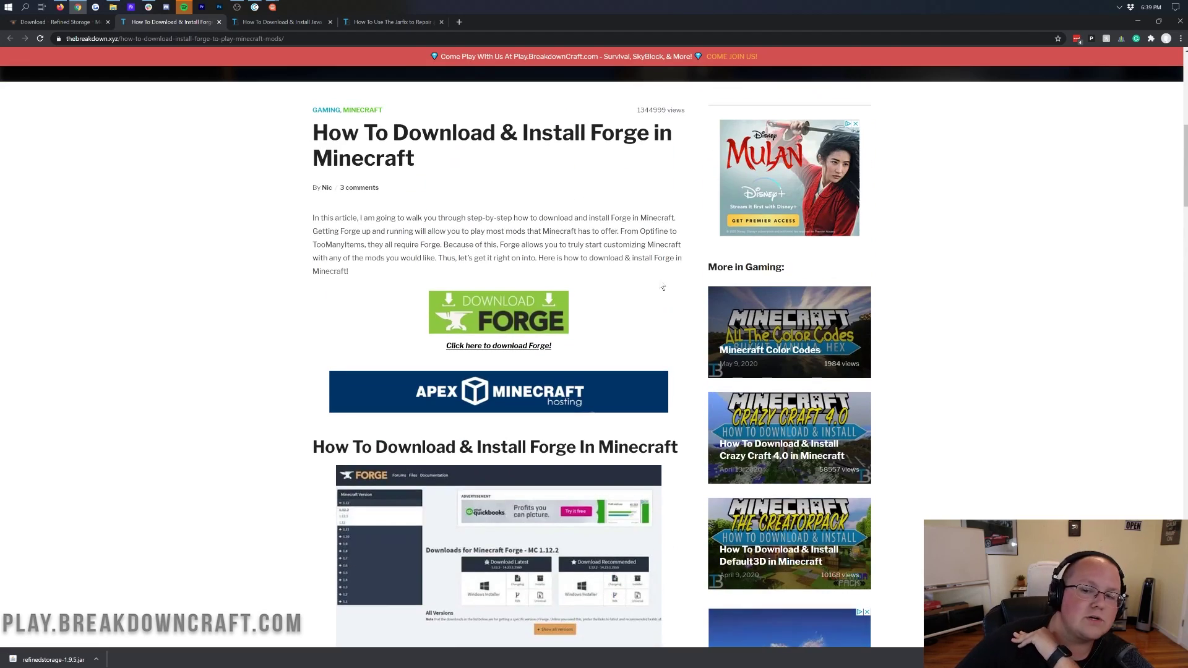
left_click(506, 307)
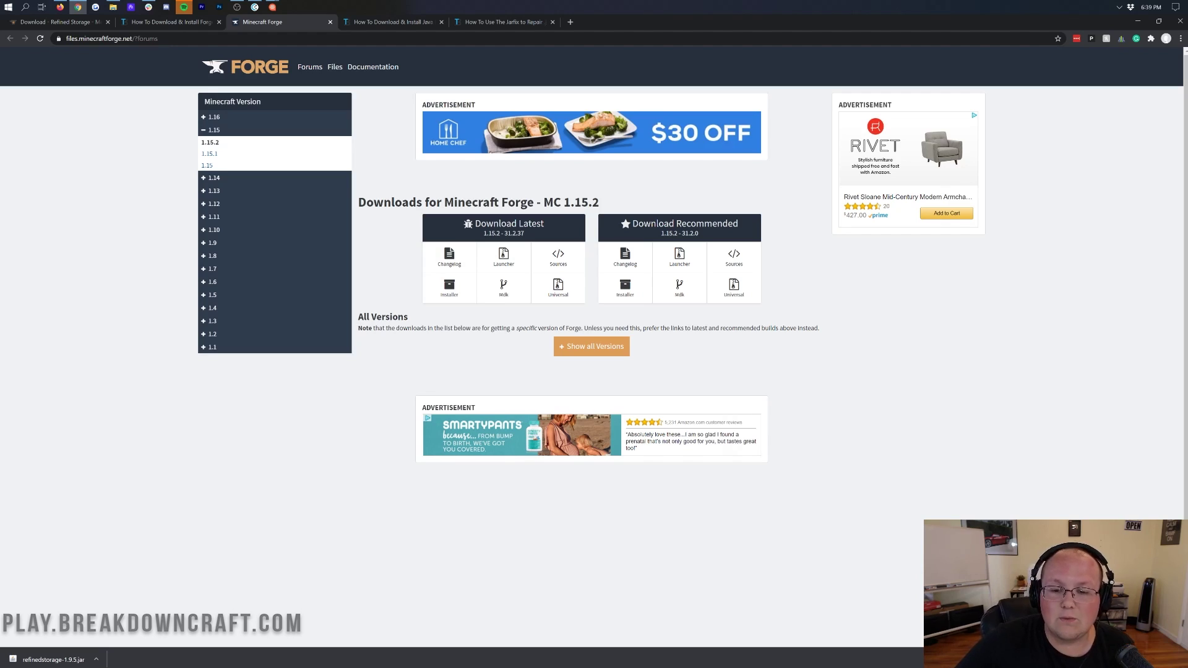
Show the Forge downloads for Minecraft version 1.16.2.
mouse_move(554, 203)
left_mouse_down()
mouse_move(601, 199)
mouse_move(543, 202)
left_mouse_up()
left_click(544, 204)
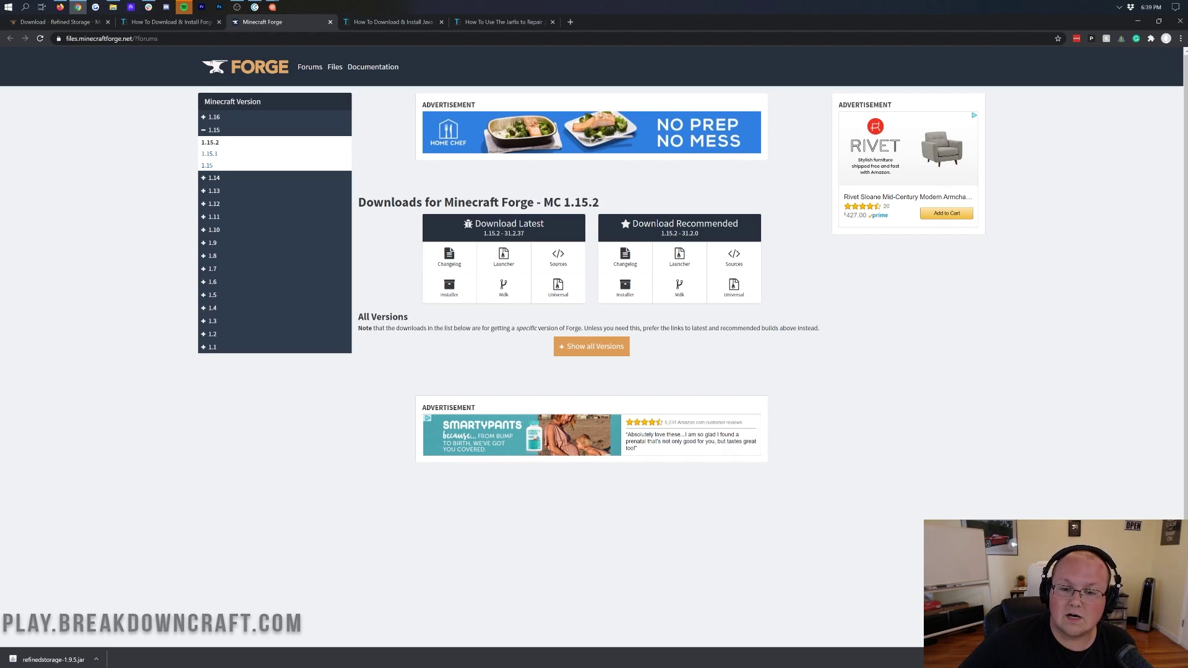
left_click(220, 119)
left_click(214, 131)
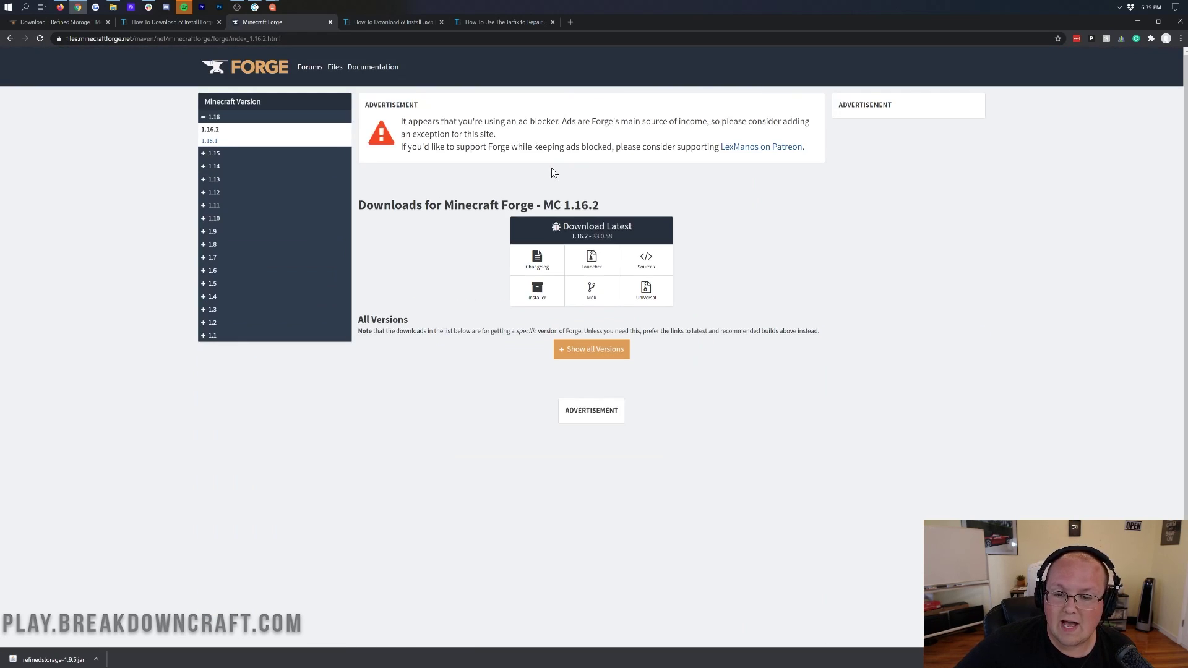
left_click_drag(553, 203, 628, 203)
left_click(628, 202)
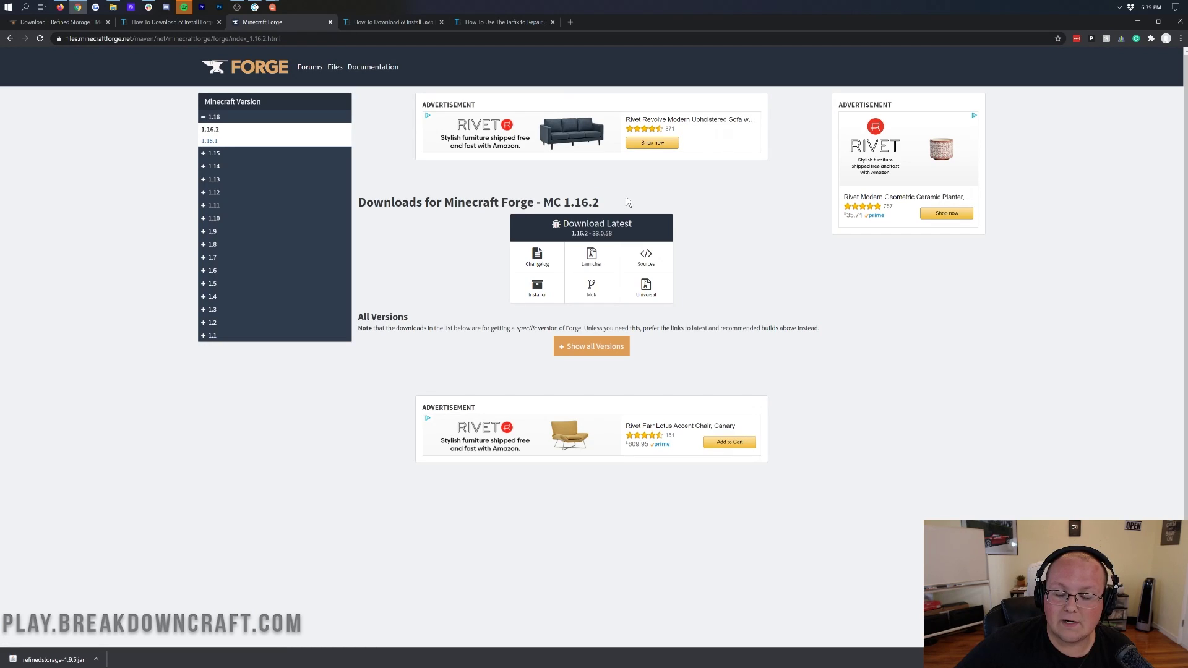
Download the latest Forge 1.16.2 installer, skipping the advertisement page and keeping the jar file despite the browser's warning.
left_click(544, 294)
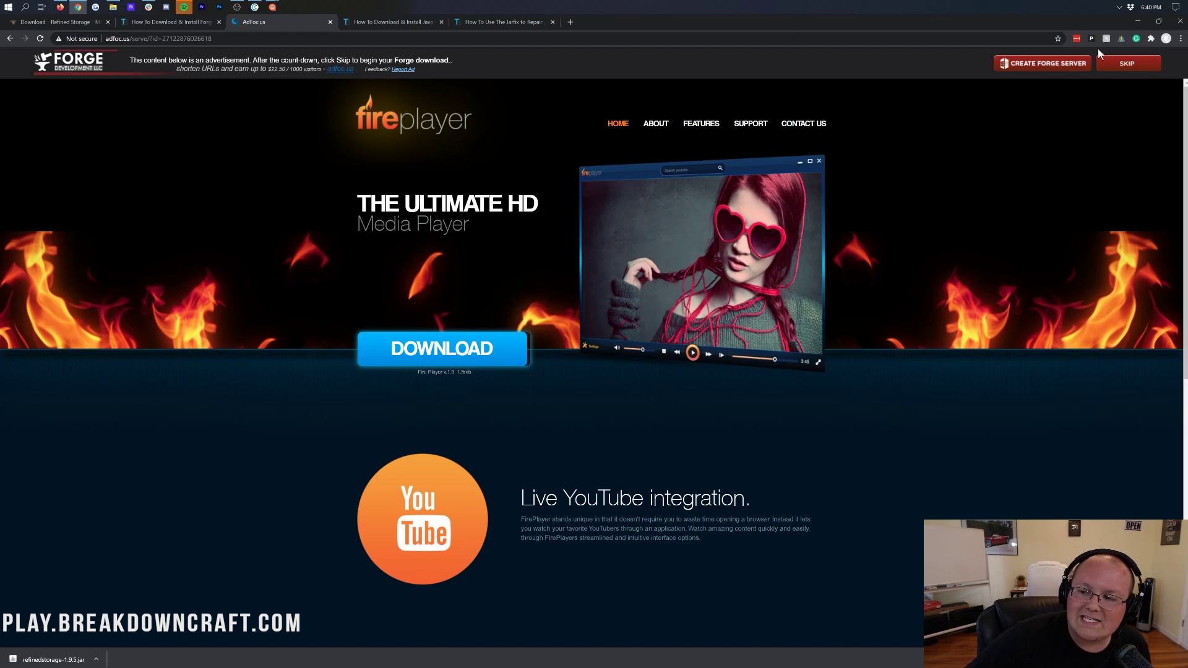
left_click(1137, 75)
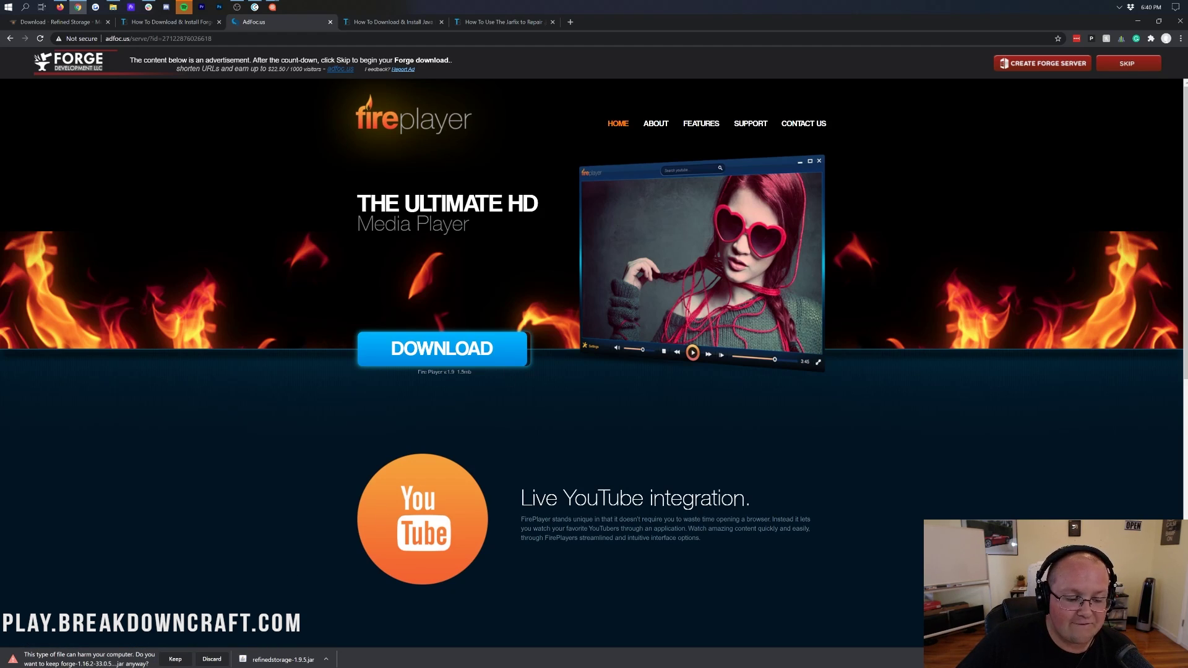
left_click(168, 663)
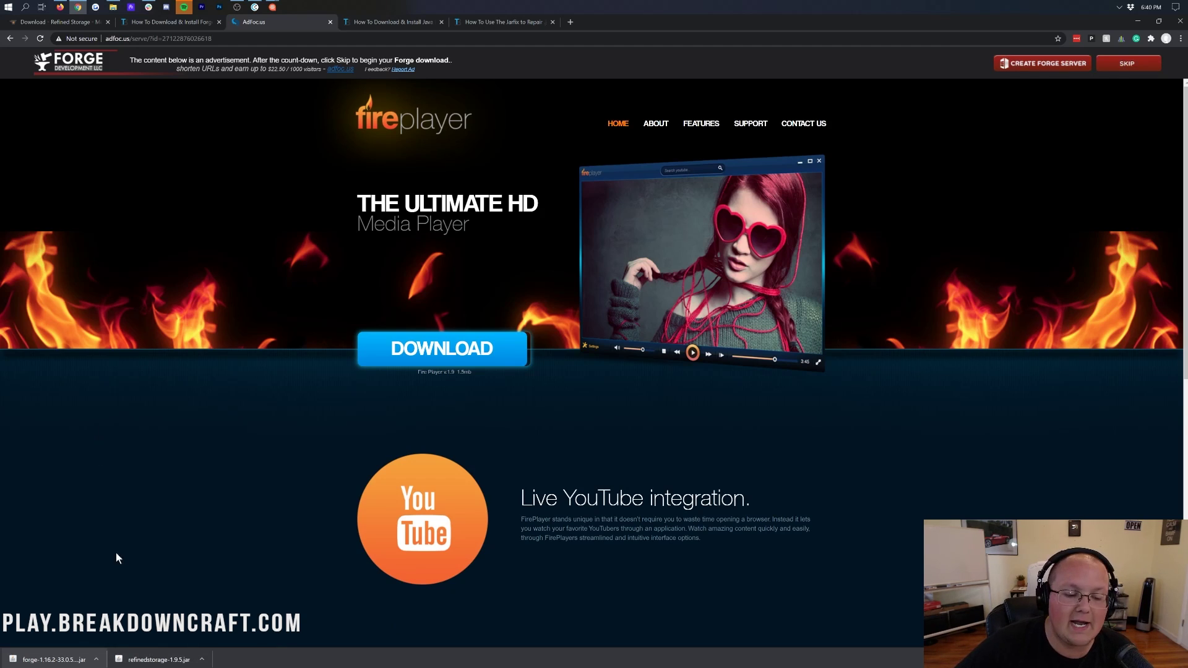
Bring up the Java guide, minimize the browser and move the two downloaded jar files away from the desktop's corner.
left_click(366, 21)
left_click(1136, 24)
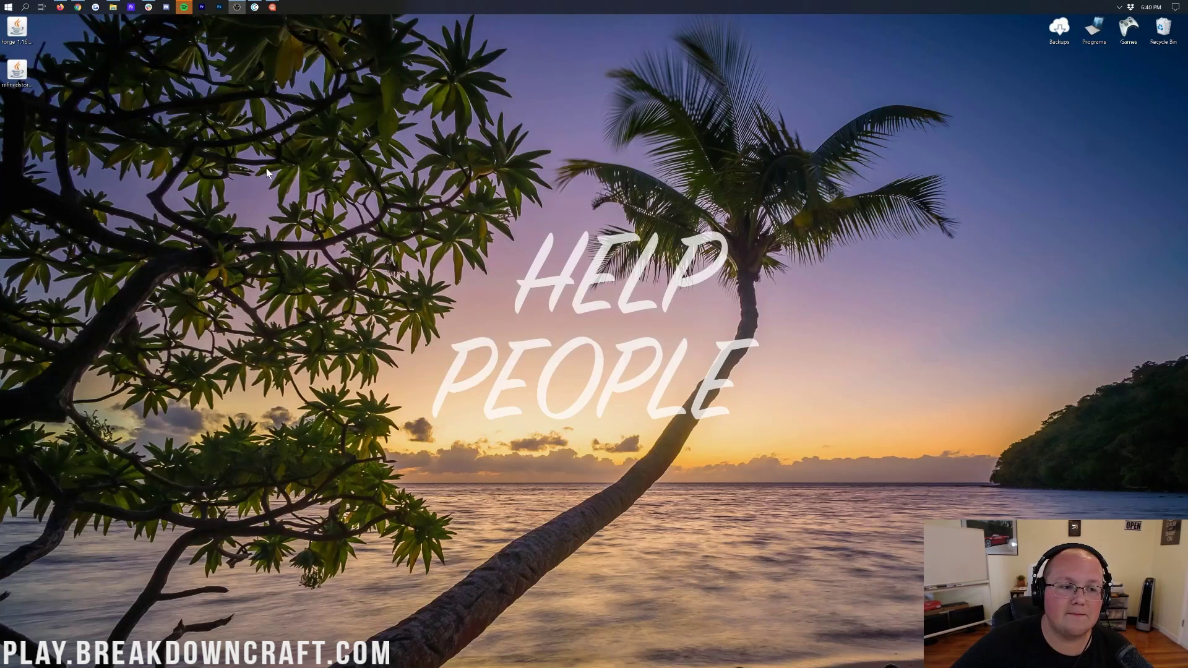
left_click_drag(196, 107, 355, 128)
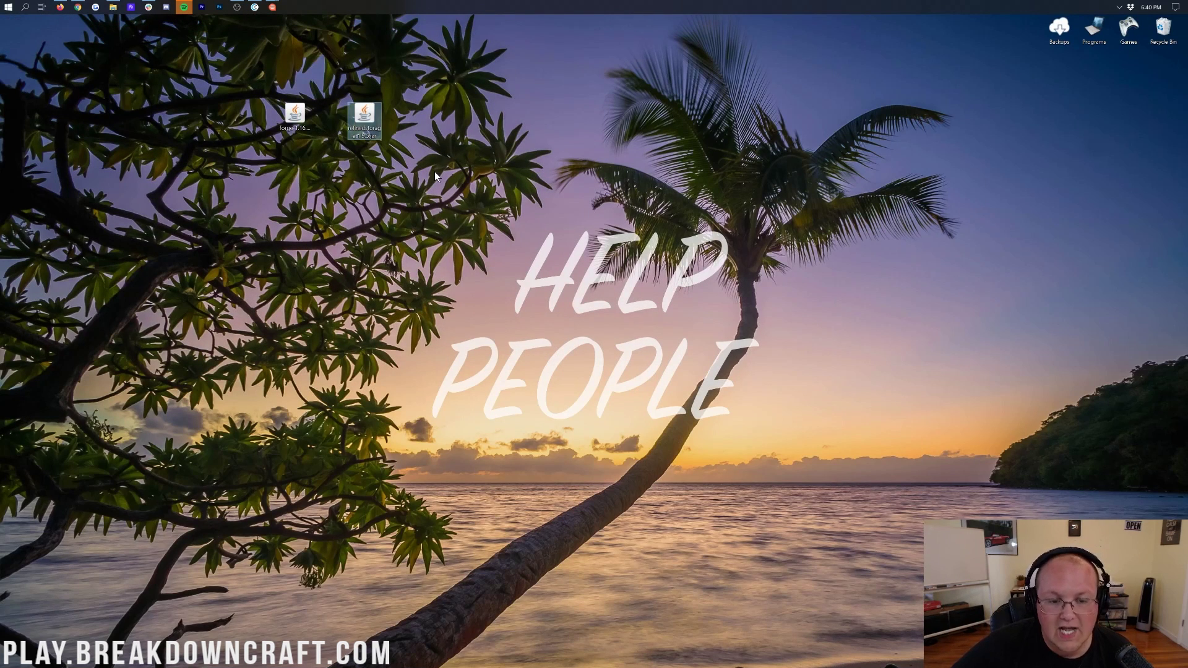
Search Windows for "download" and pick the Downloads folder from the results.
left_click(2, 5)
type("download")
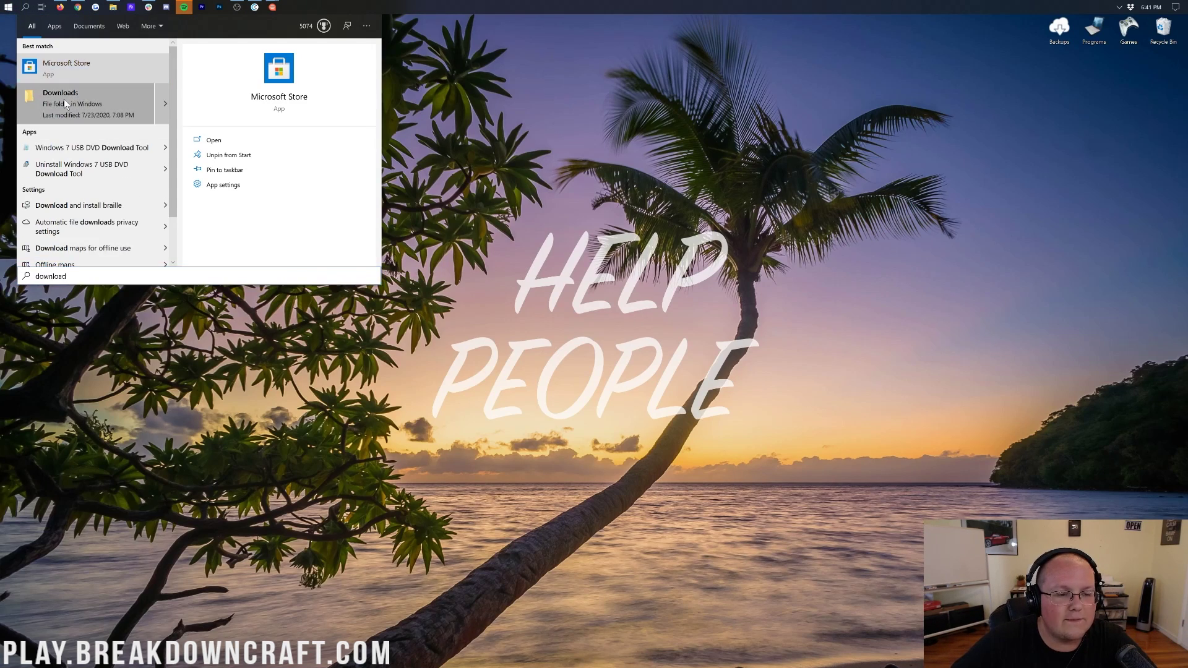
left_click(64, 99)
Select both jar files on the desktop, shift them slightly further along together and clear the selection.
left_click_drag(410, 154, 275, 102)
left_click_drag(371, 117, 447, 131)
left_click(510, 109)
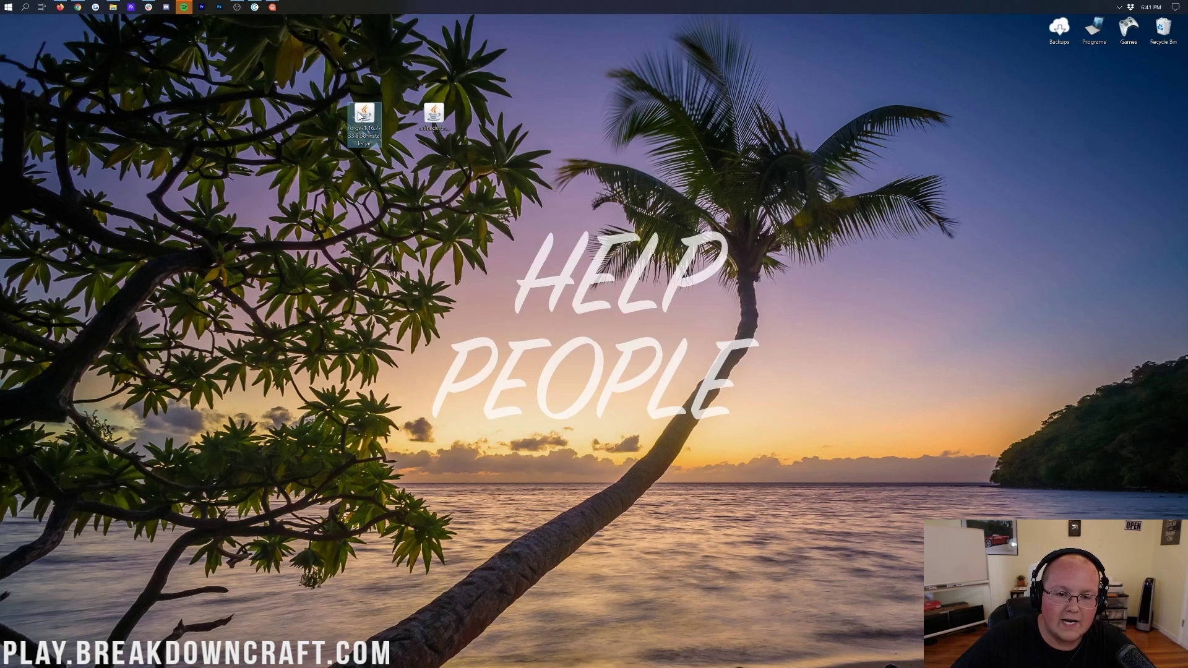
Check which app is offered for opening the Forge installer jar, and dismiss the chooser without picking one.
right_click(361, 119)
left_click(402, 166)
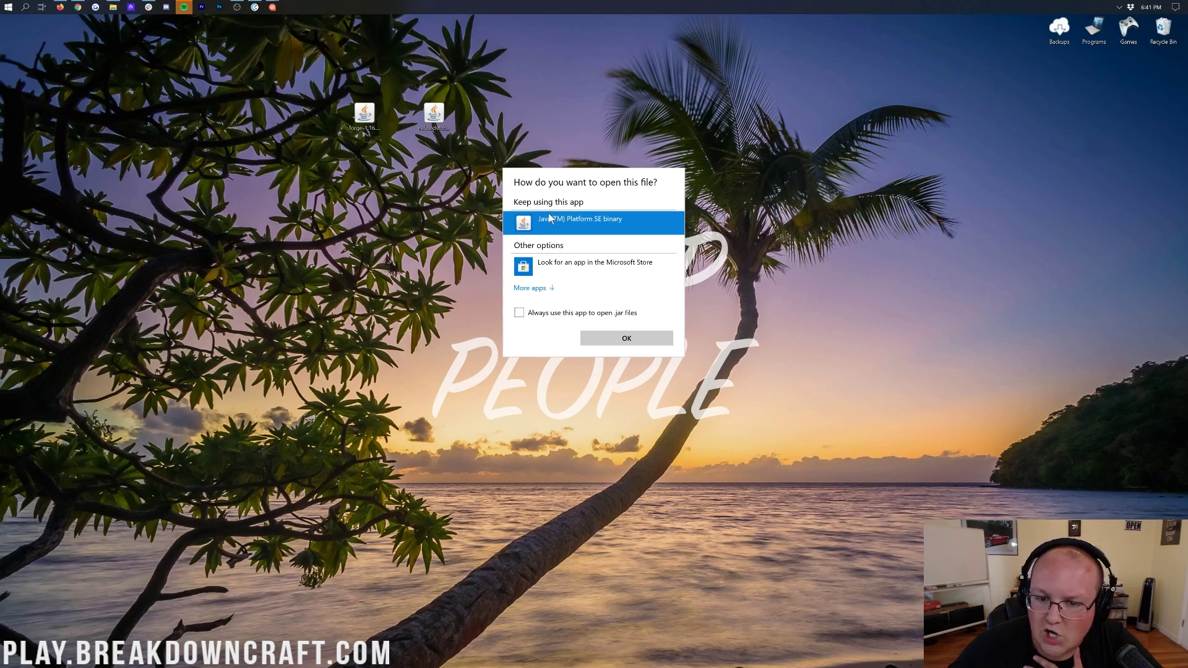
left_click(458, 206)
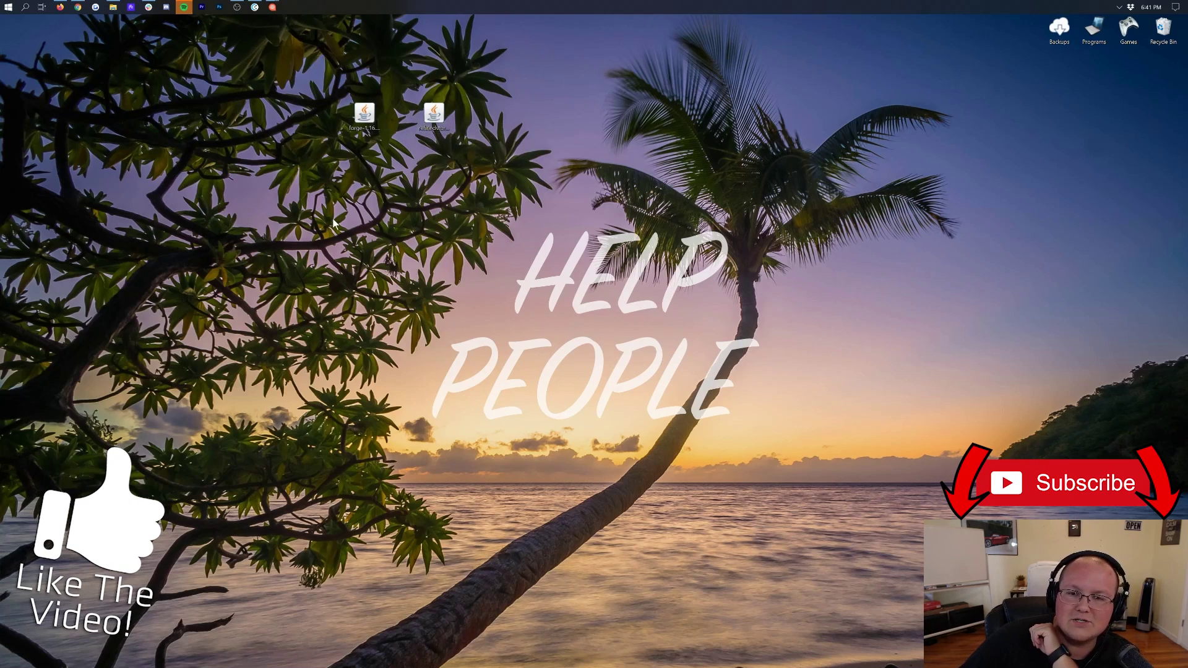
Look through the Java guide for Minecraft mods, including its download link and install steps, and bring up the Jarfix guide.
left_click(77, 7)
scroll(419, 232, "up", 20)
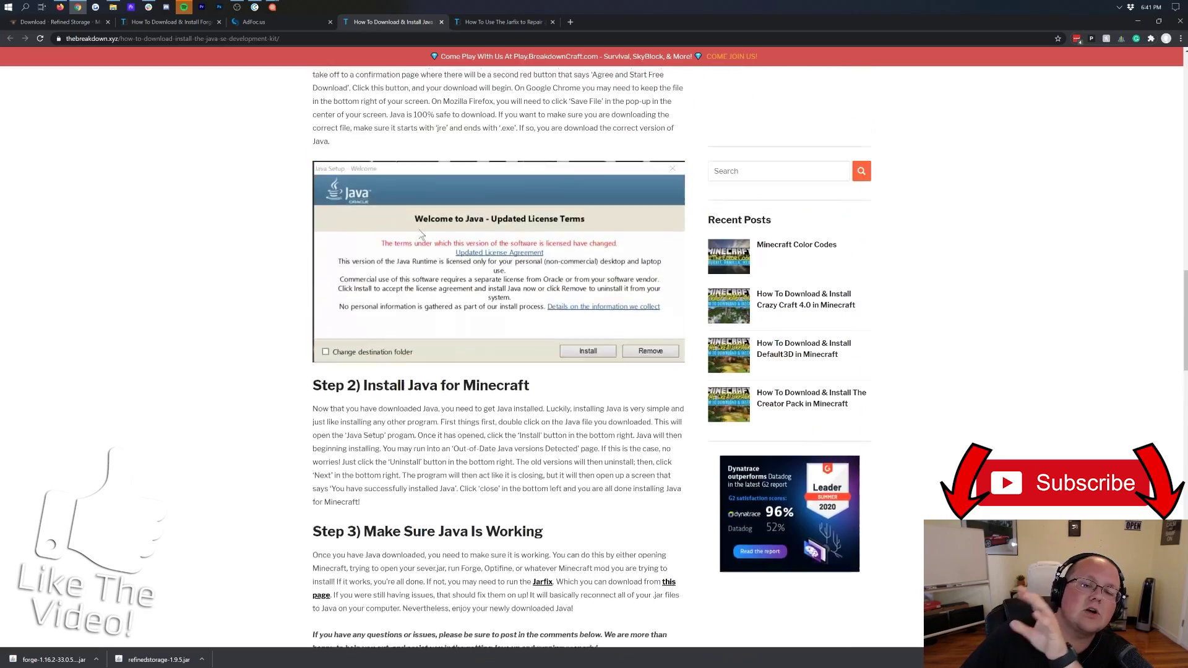
scroll(419, 231, "down", 7)
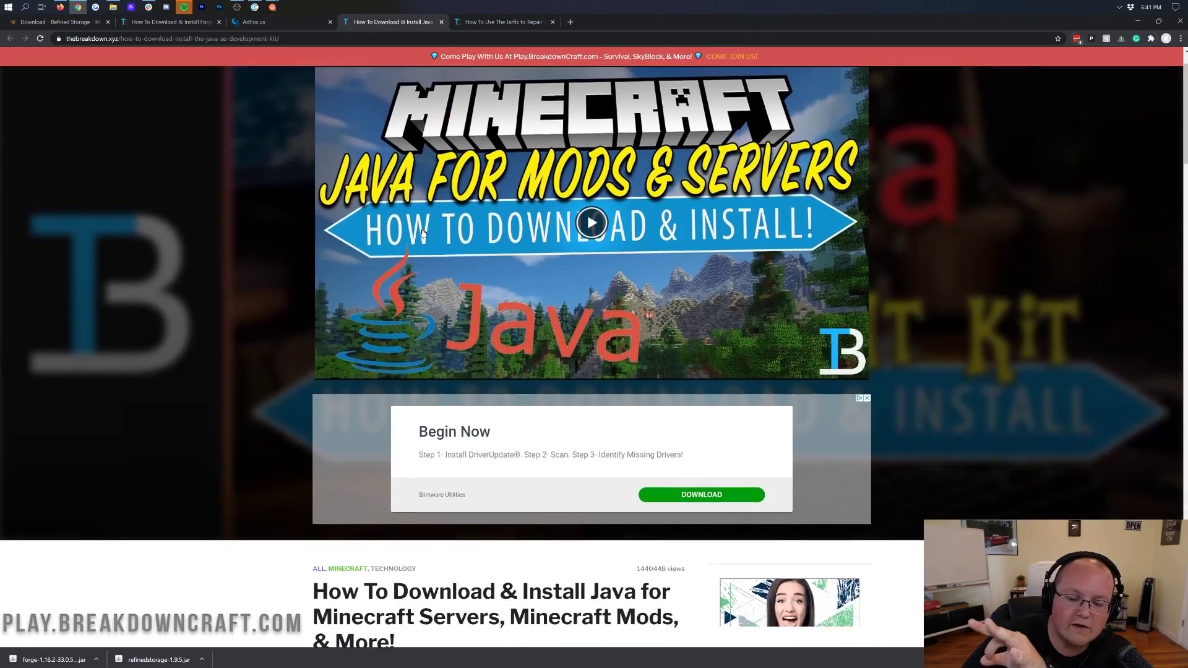
left_click_drag(510, 251, 673, 250)
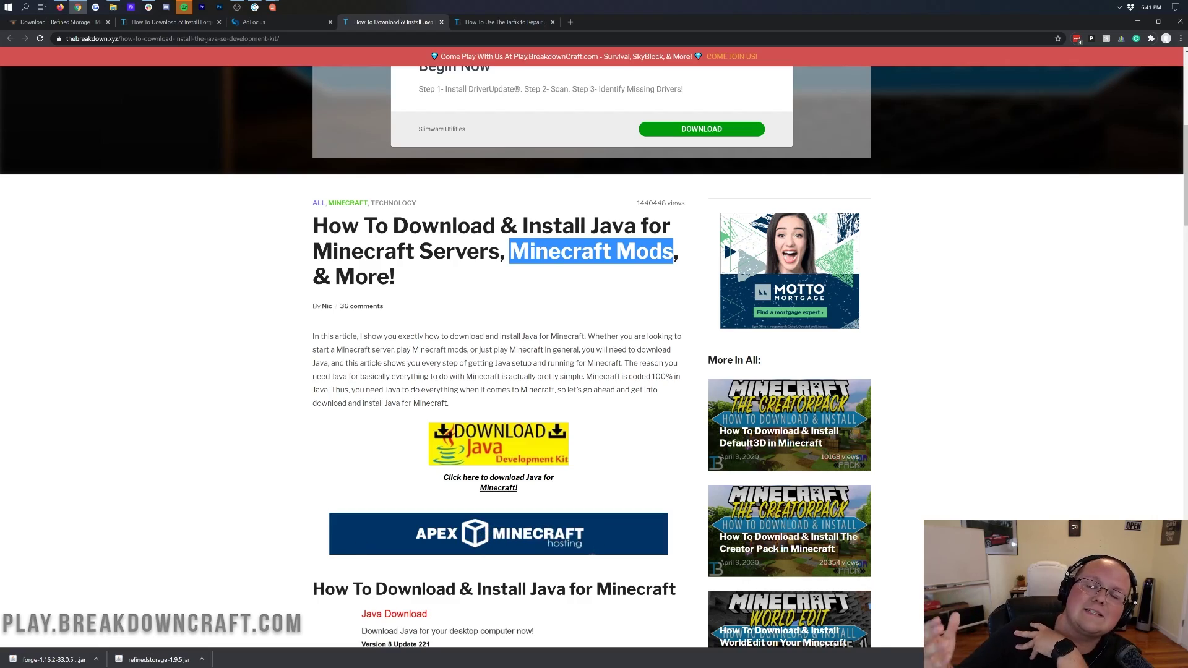
left_click(607, 273)
scroll(607, 273, "down", 18)
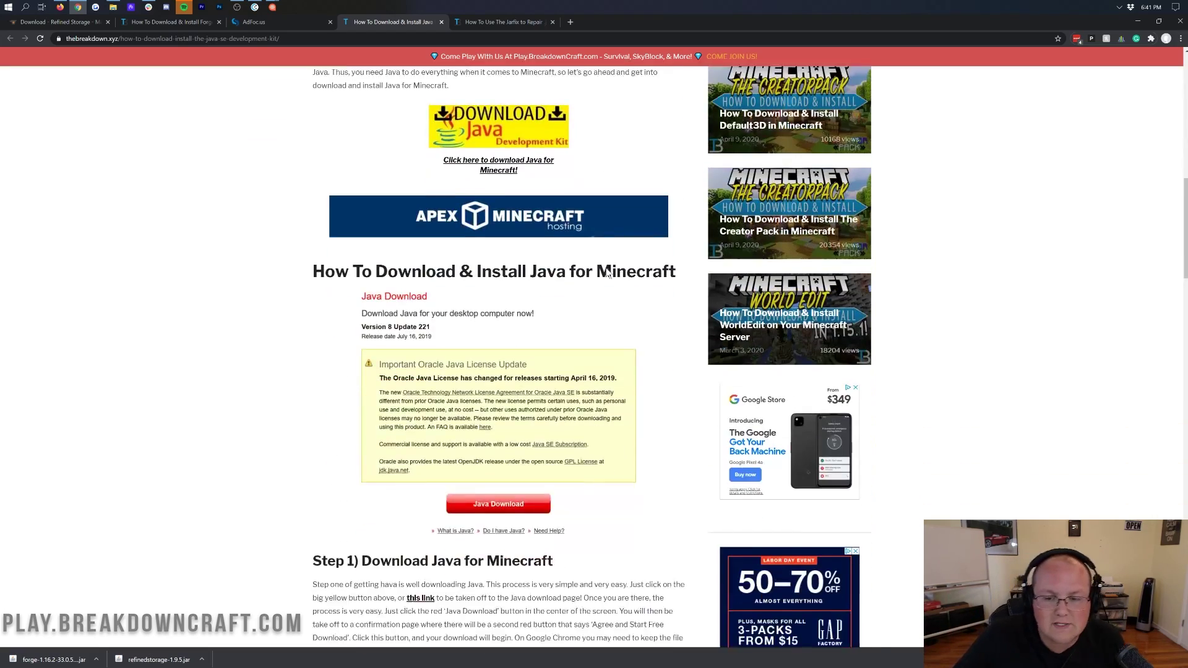
scroll(640, 247, "up", 1)
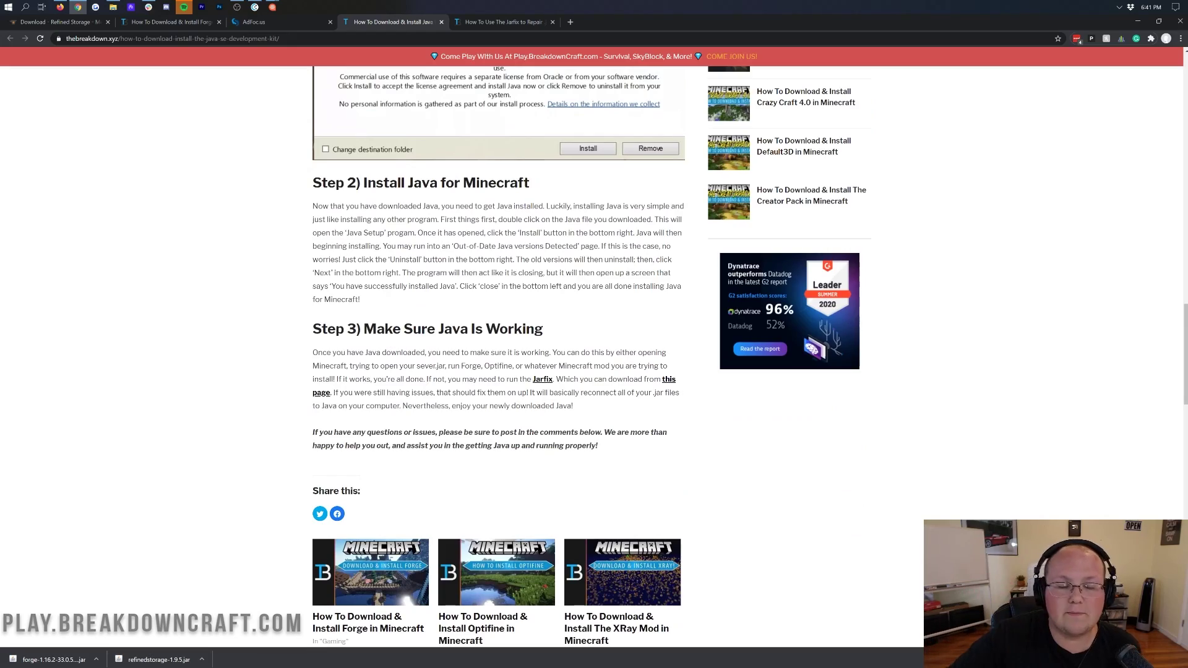
scroll(642, 246, "up", 20)
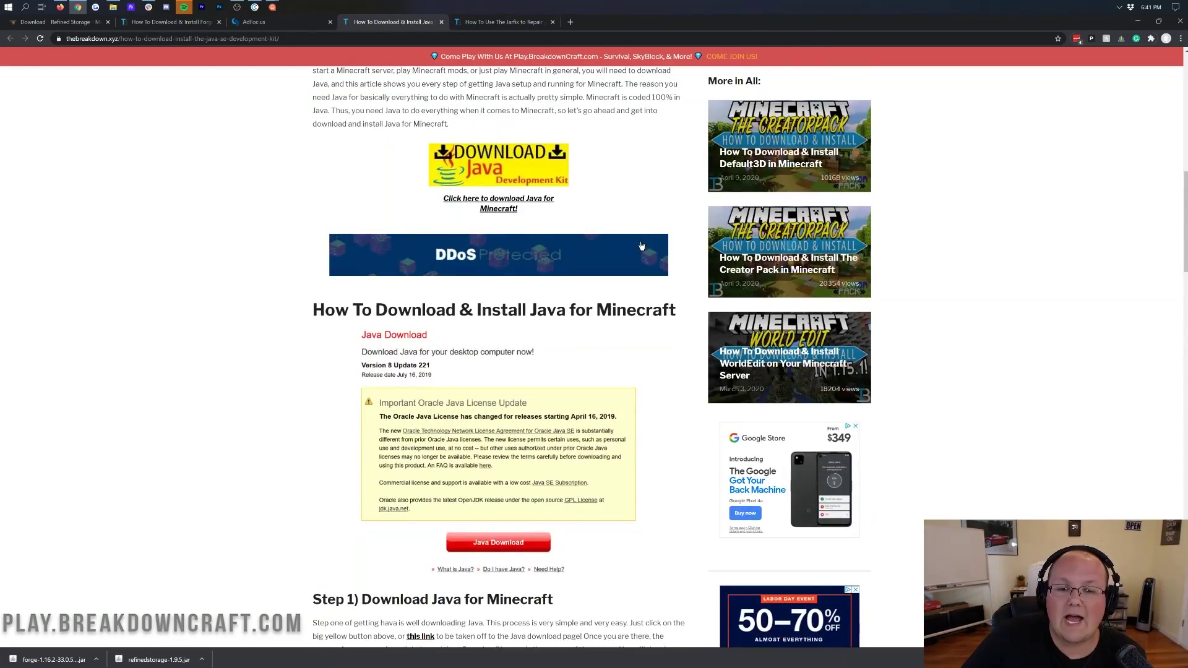
scroll(642, 246, "up", 6)
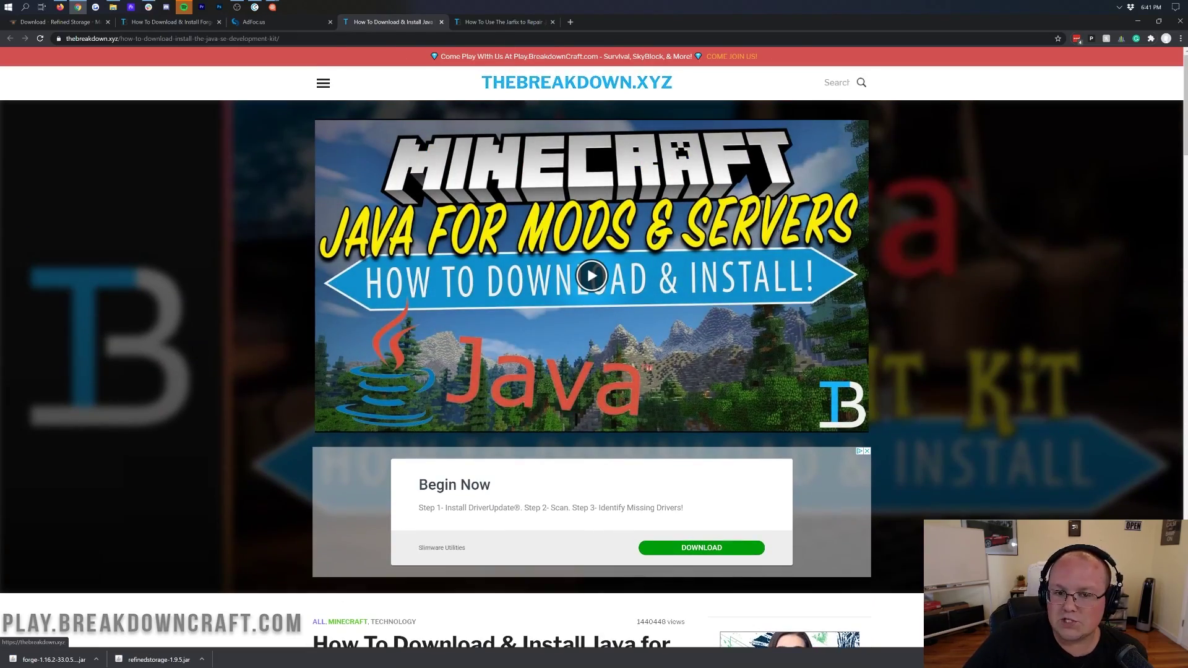
left_click(496, 22)
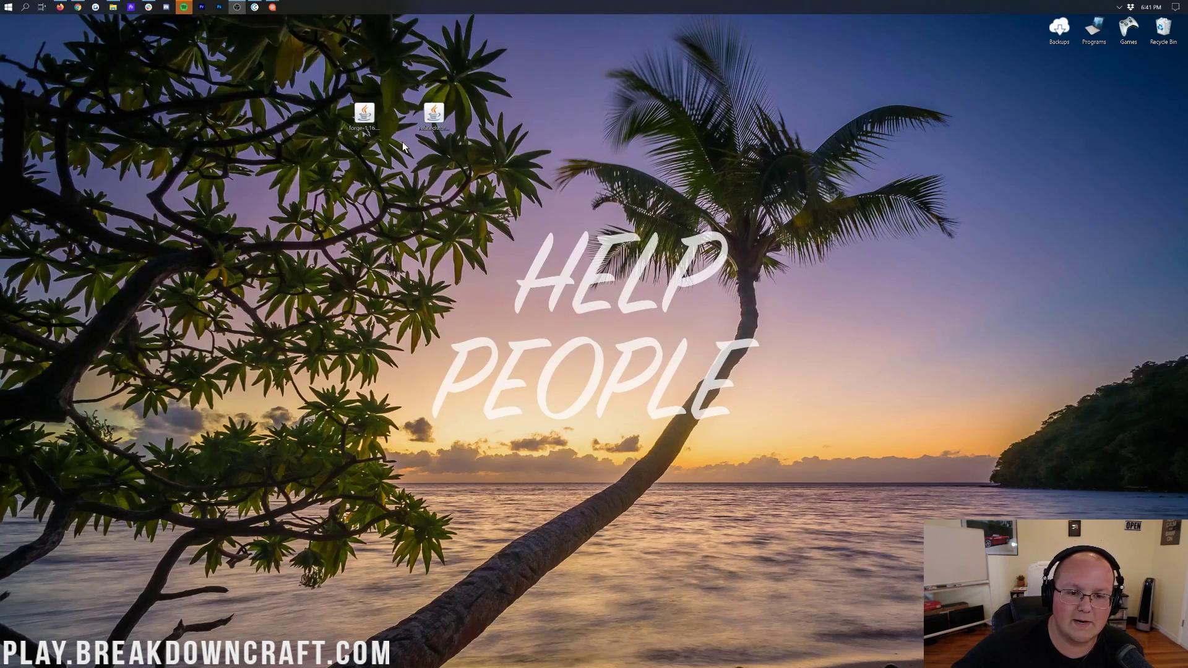
Open the Forge installer jar on the desktop with Java(TM) Platform SE binary.
right_click(368, 119)
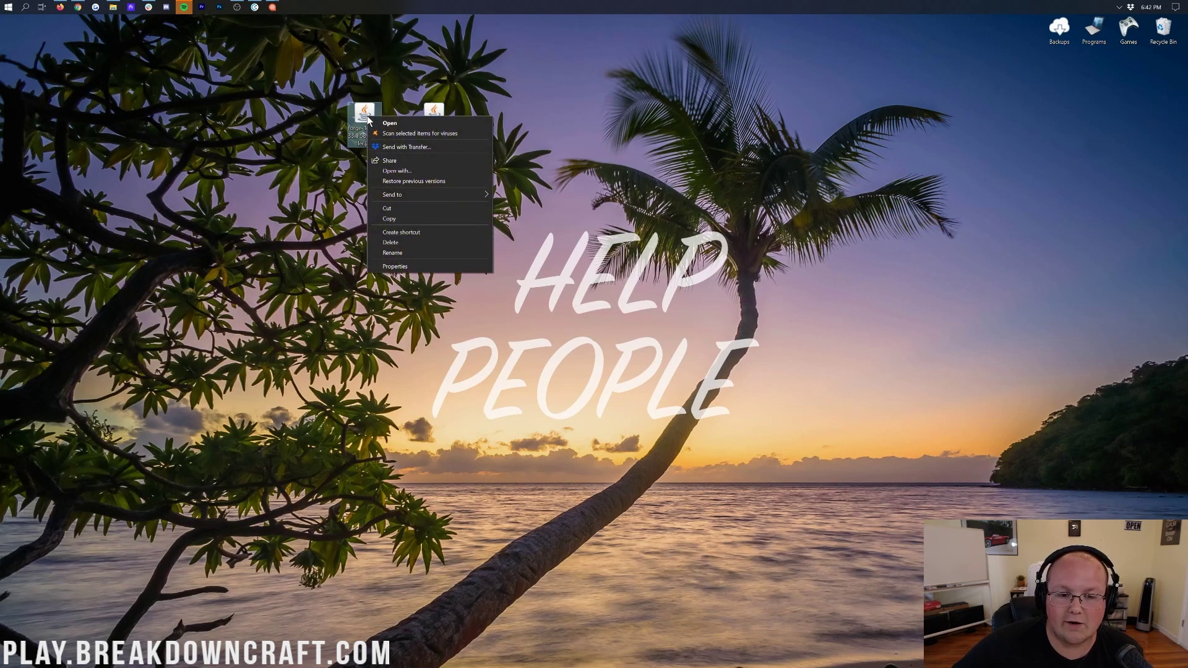
left_click(398, 172)
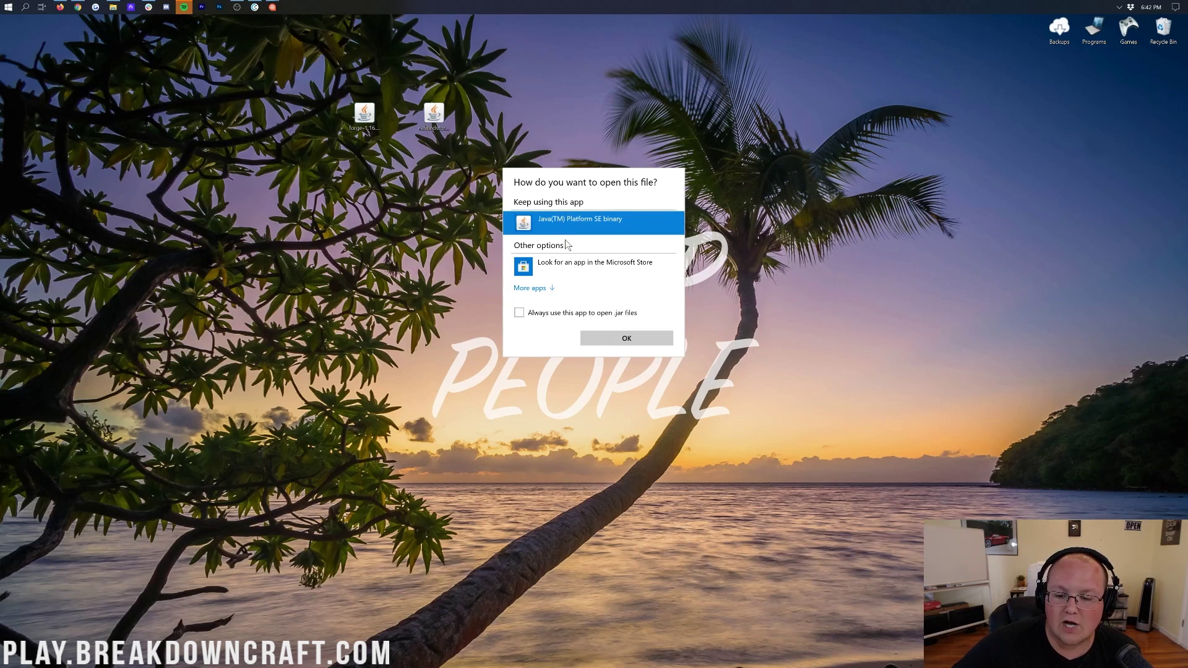
left_click(624, 341)
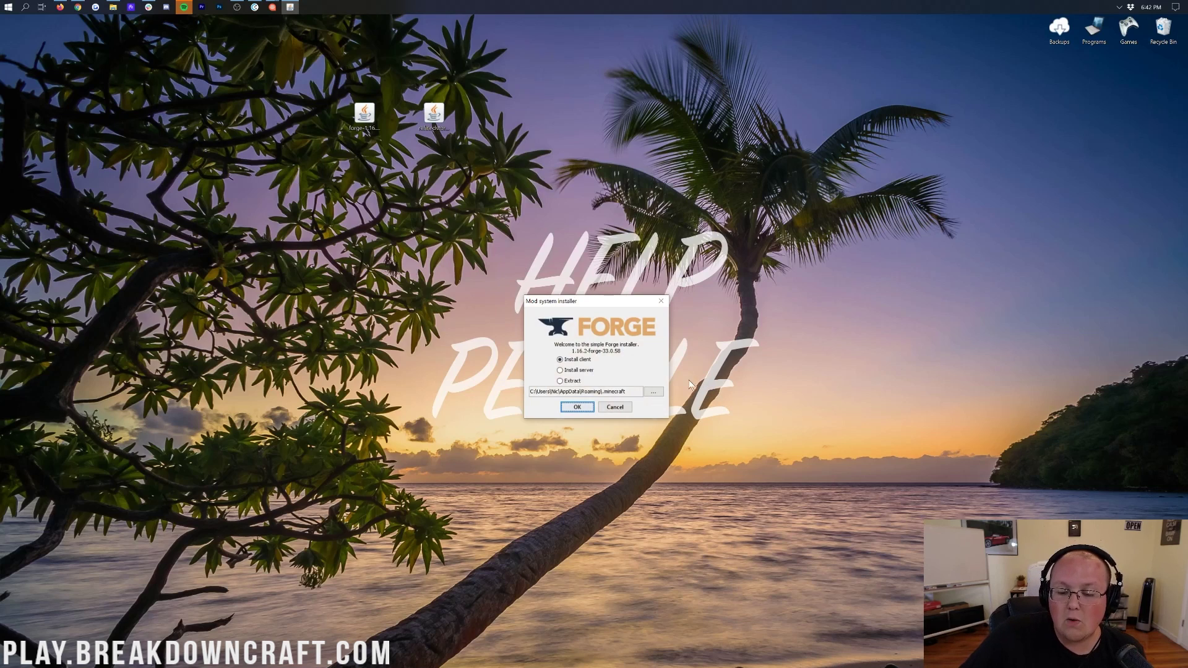
Install the Forge client into the default .minecraft folder, and clear the Forge installer file off the desktop.
left_click(572, 359)
left_click(575, 406)
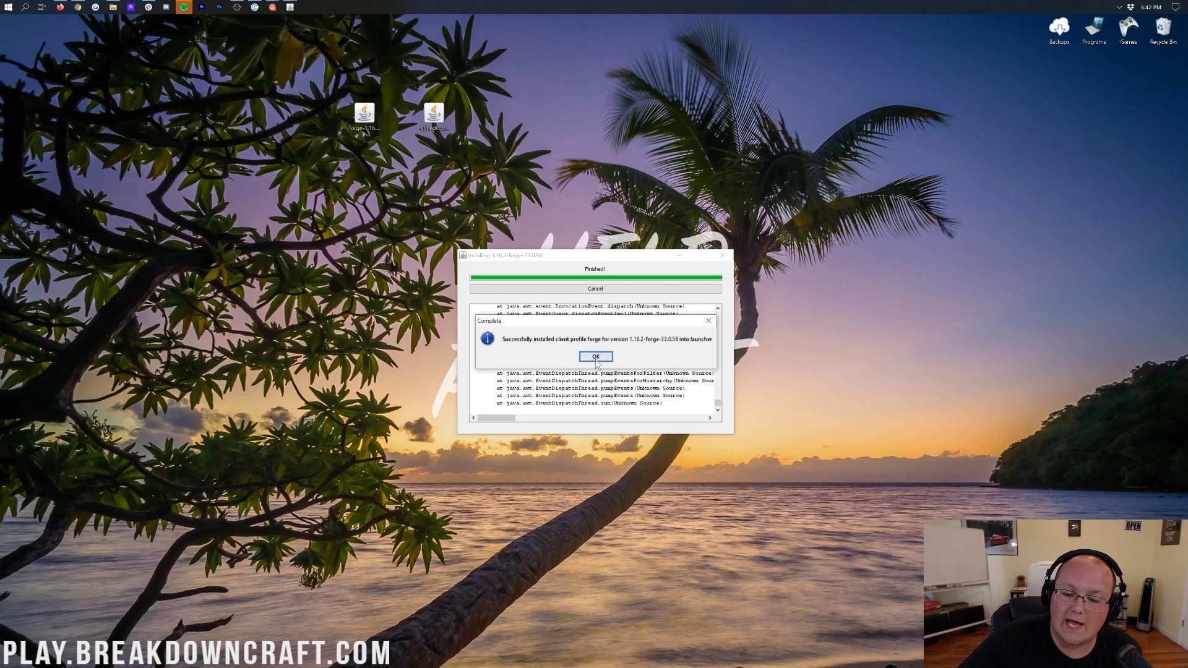
left_click(595, 357)
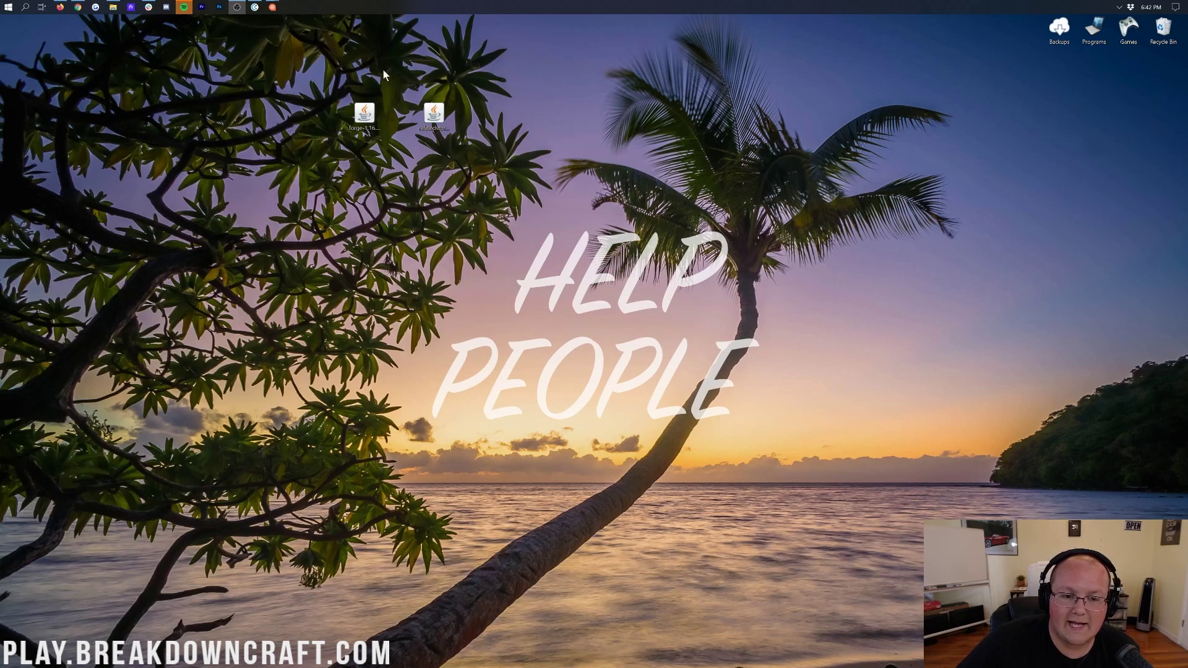
left_click_drag(365, 115, 1142, 37)
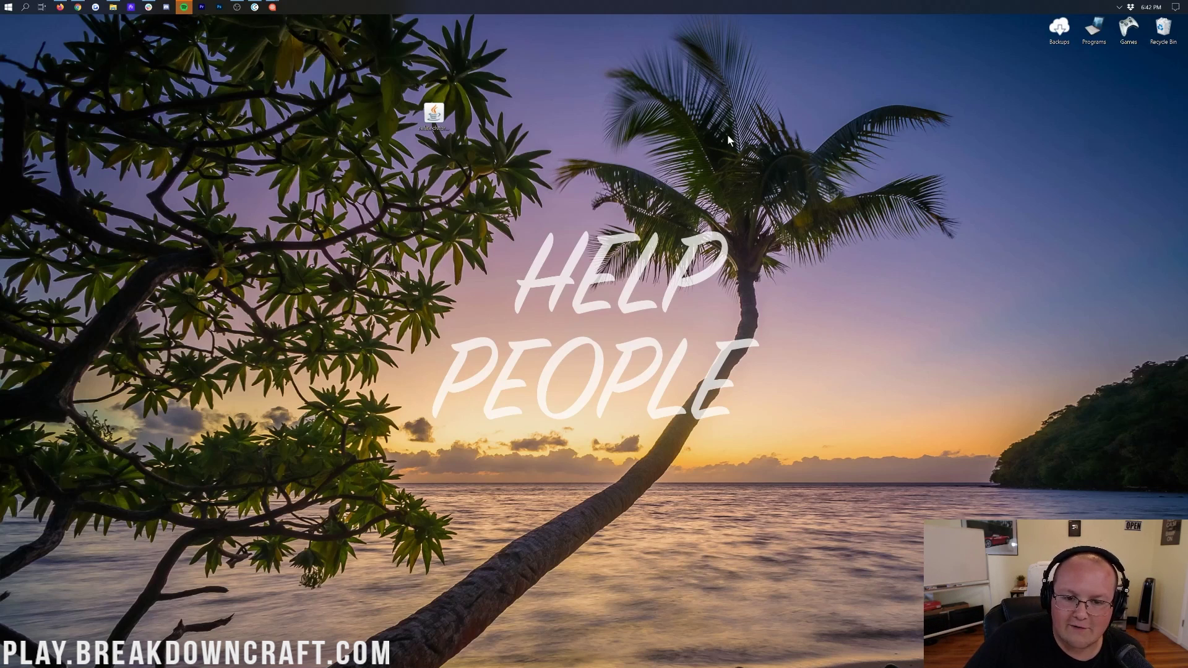
Search Windows for "minecraft" and start the Minecraft Launcher.
left_click(3, 6)
type("minecraft")
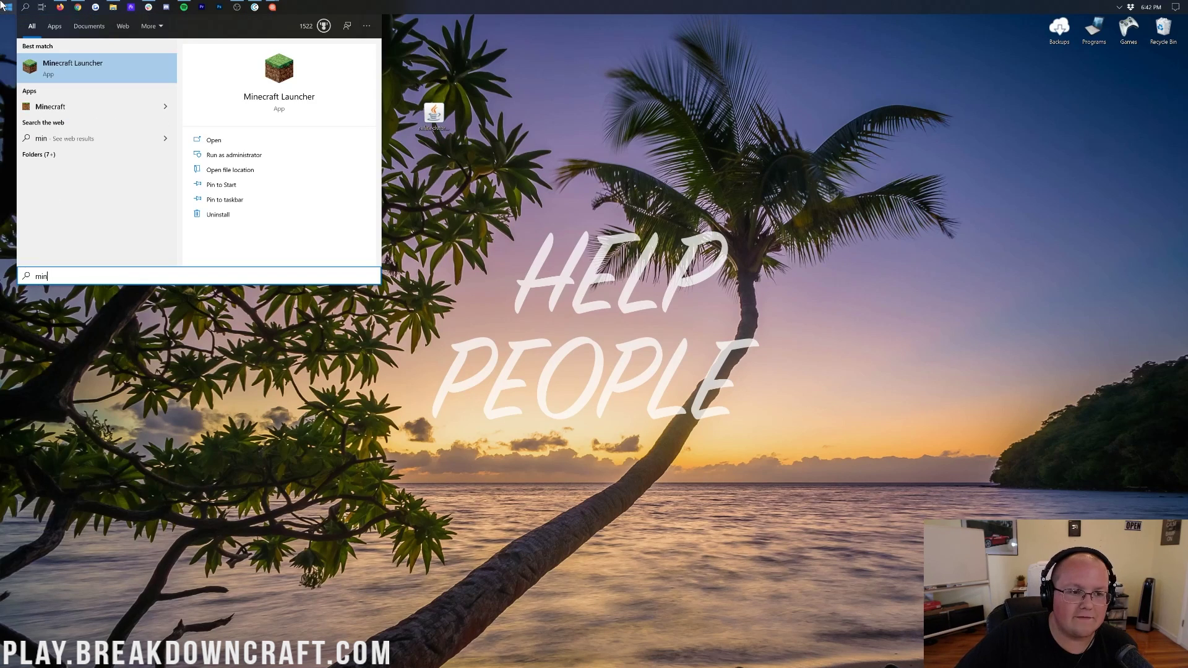
key("Return")
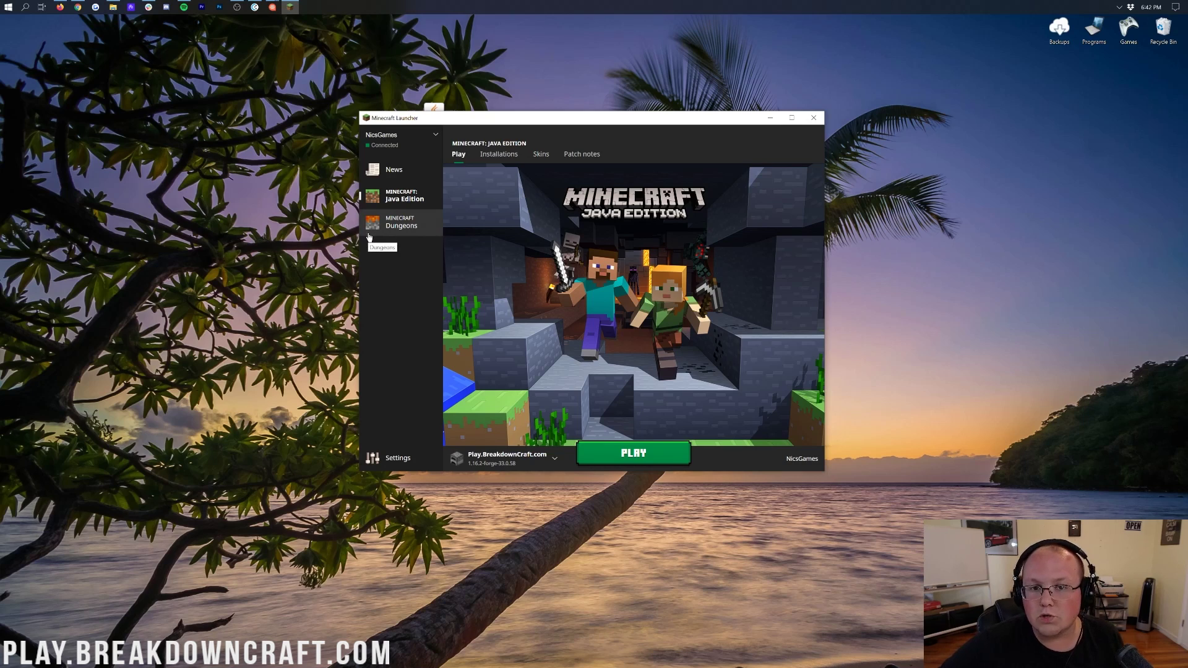
Switch the launcher's play profile to the latest release, and from there to the forge profile, 1.16.2-forge-33.0.58.
left_click(555, 460)
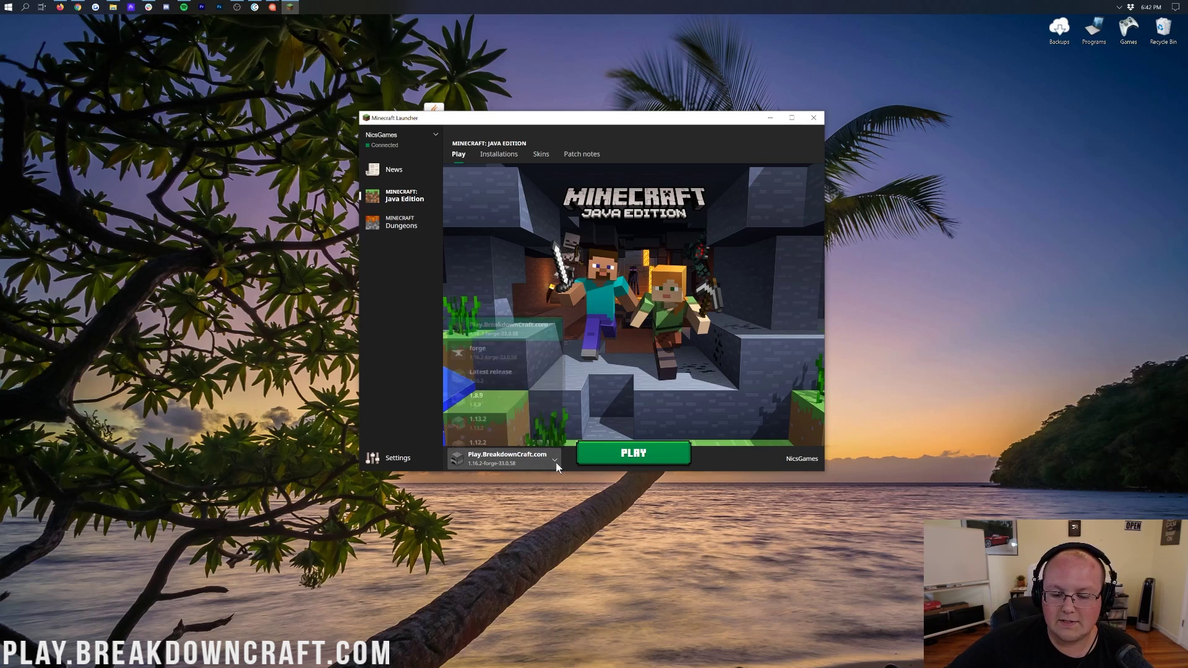
left_click(513, 373)
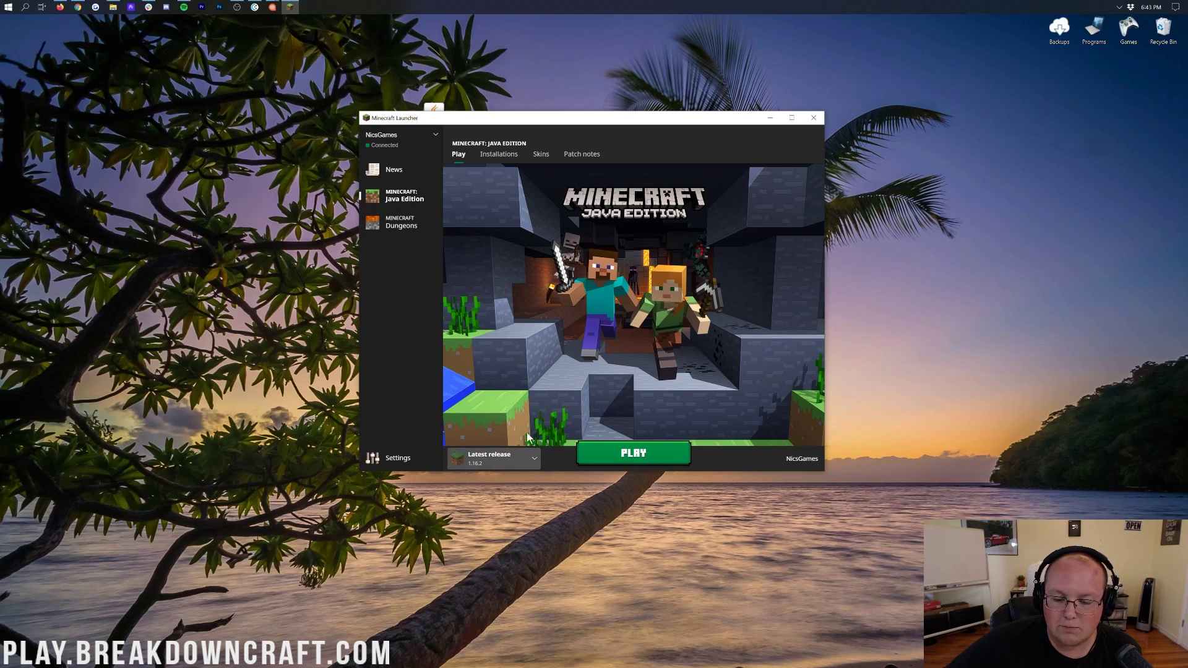
left_click(534, 458)
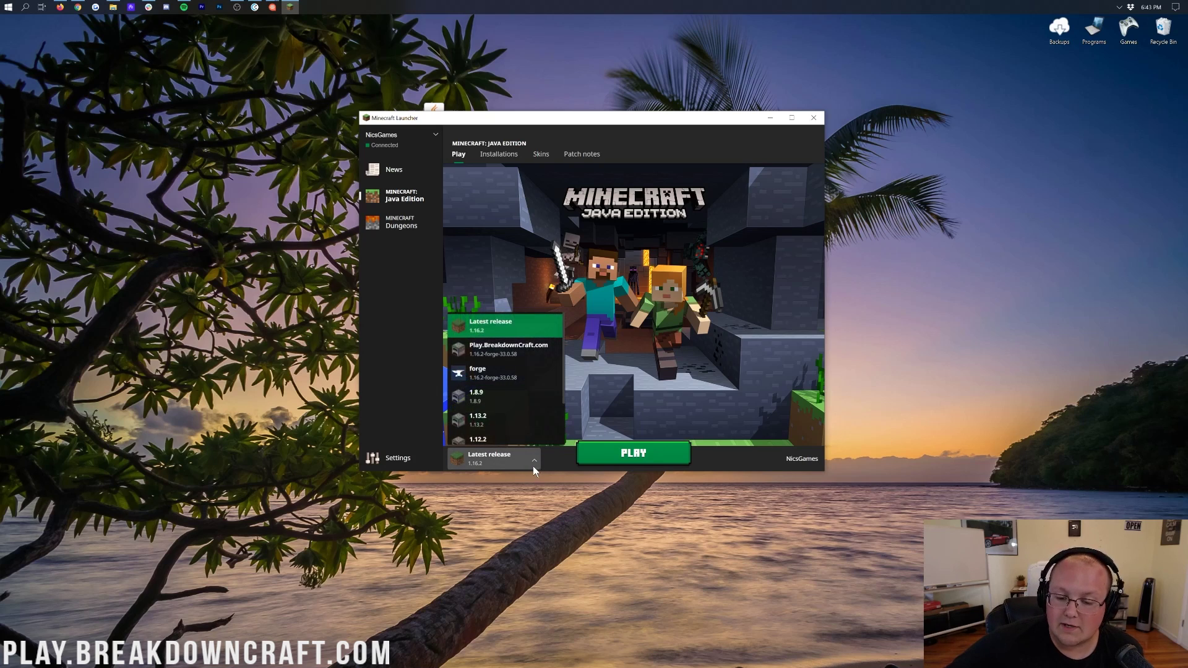
left_click(495, 374)
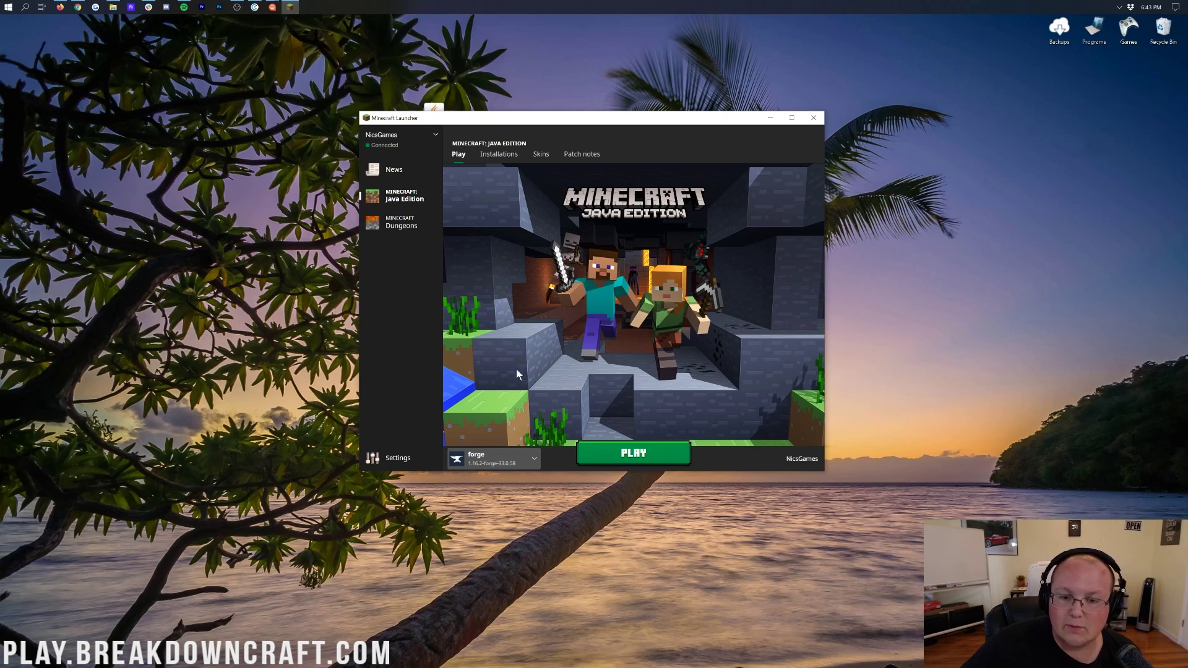
Delete the Play.BreakdownCraft.com installation from the launcher's installations.
left_click(501, 156)
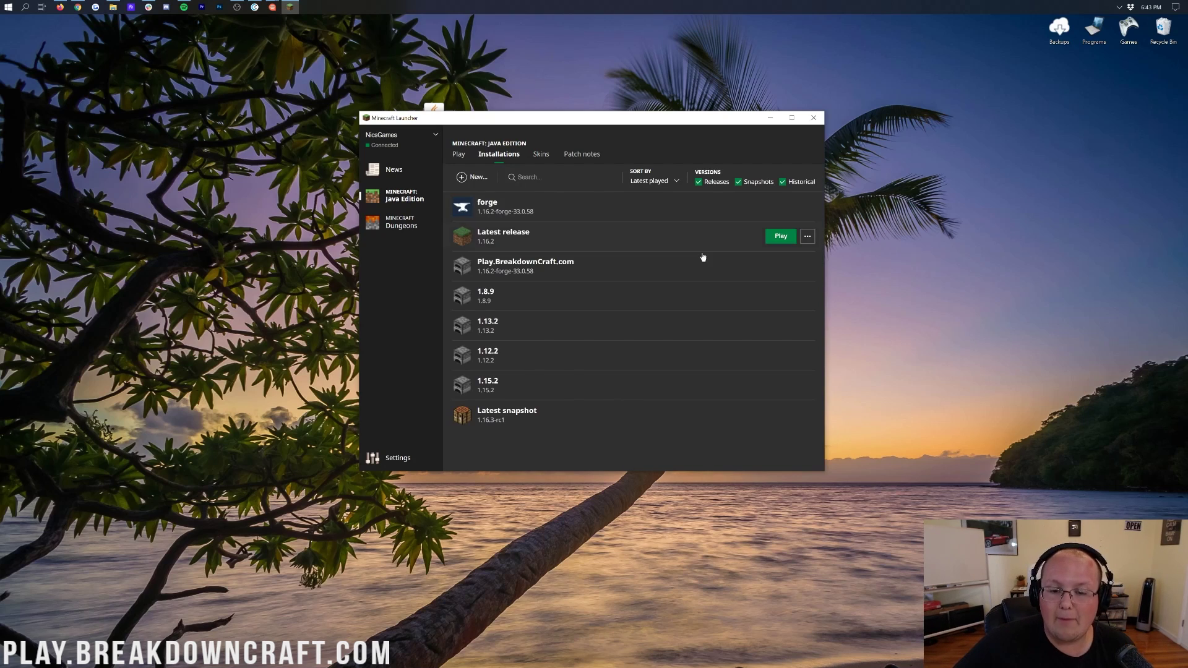
left_click(808, 267)
left_click(798, 314)
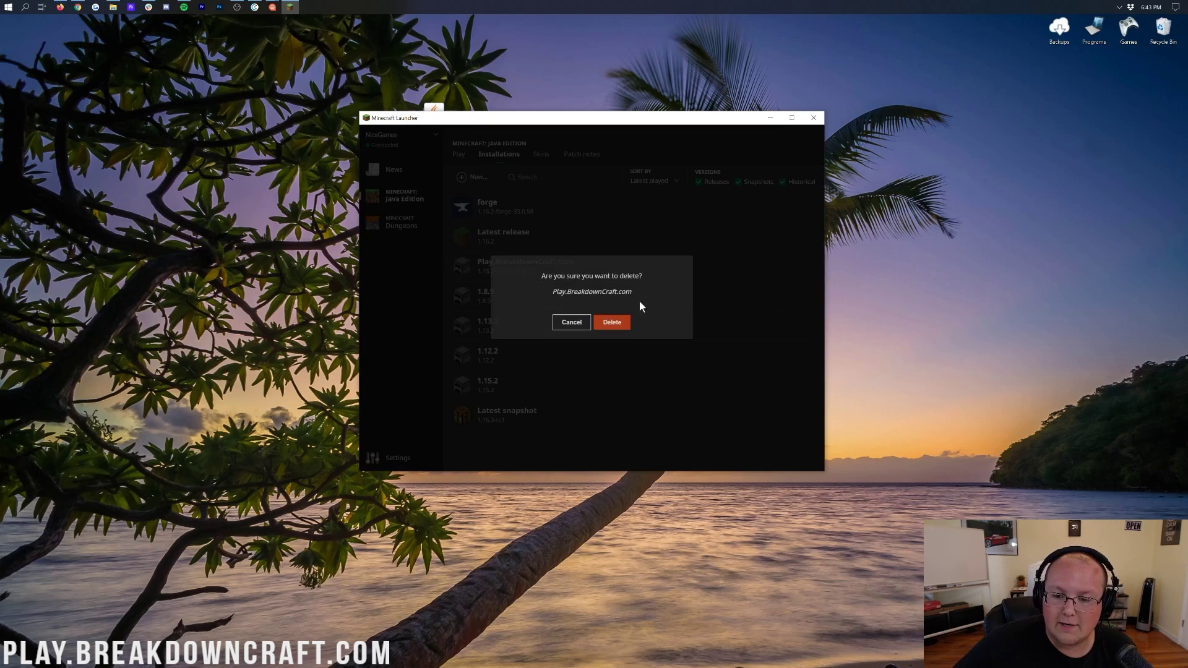
left_click(610, 322)
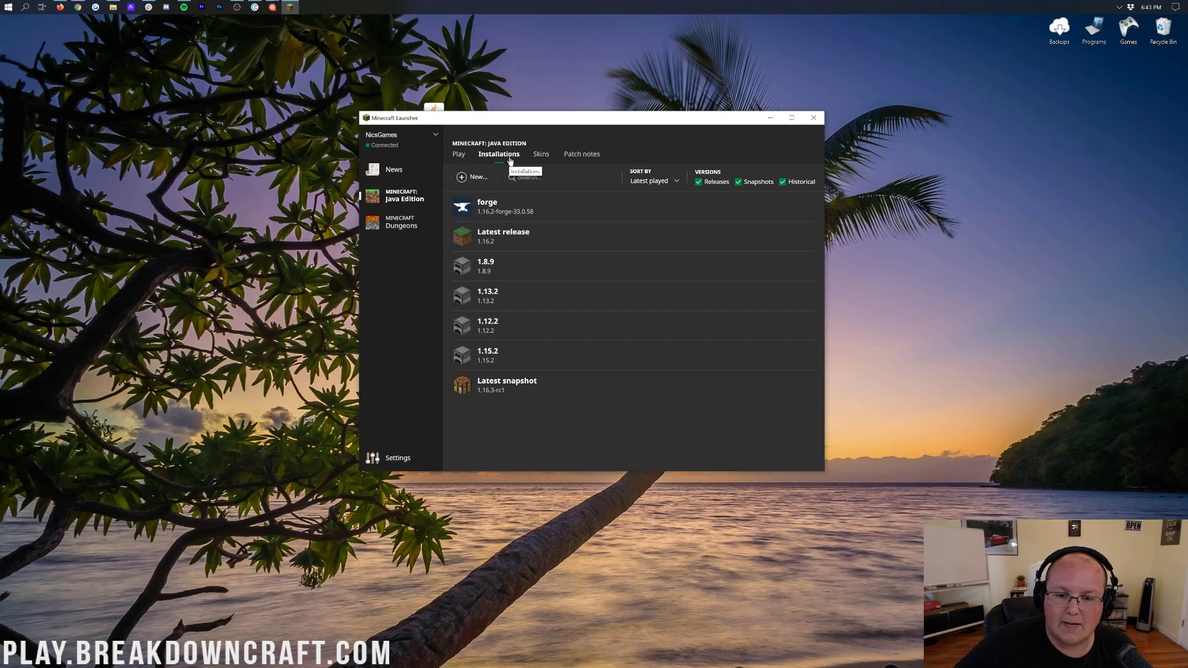
Start a new launcher installation and name it Play.BreakdownCraft.com.
left_click(477, 179)
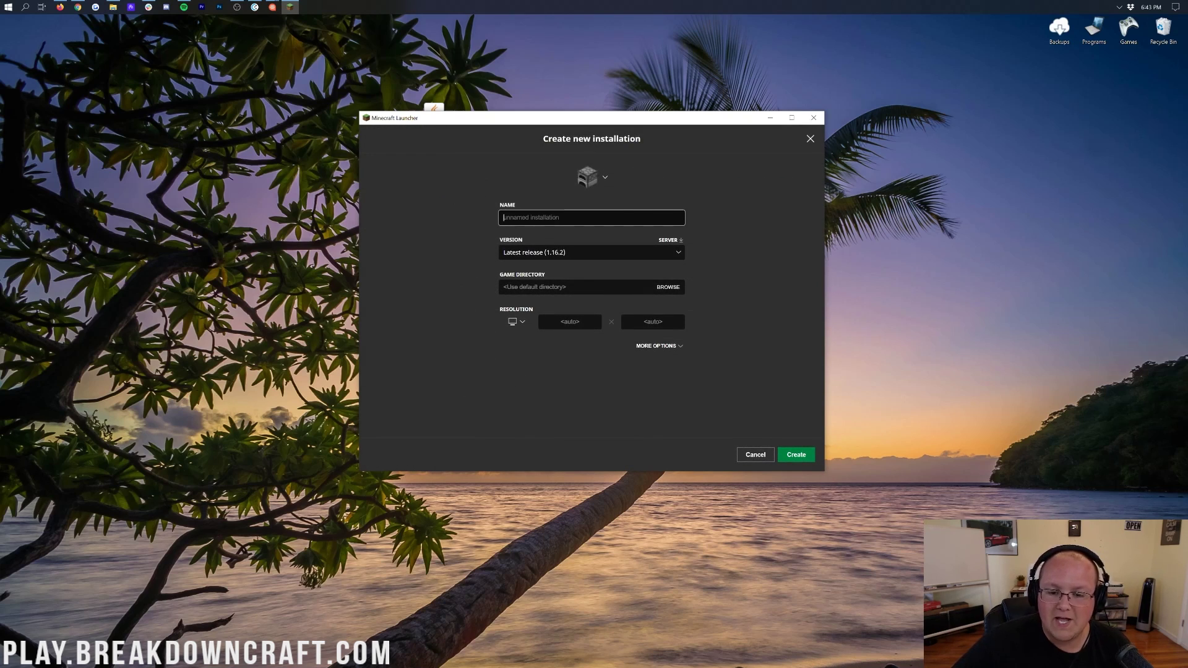
type("Play.B")
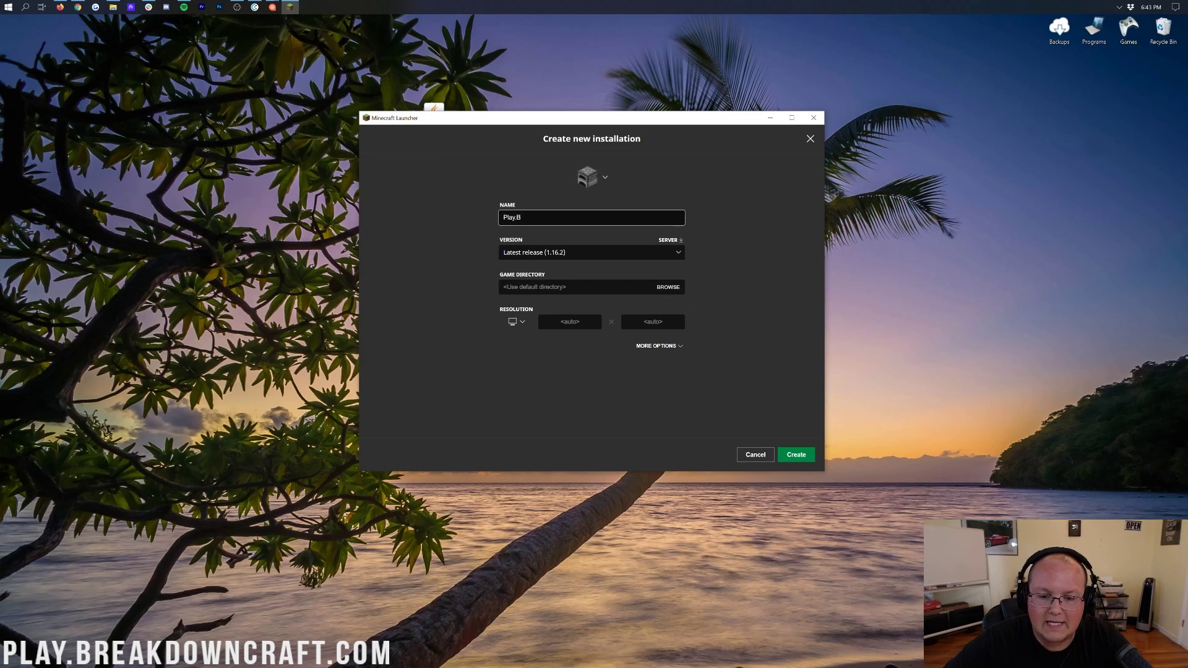
type("reakdownCraft.com")
key("ctrl+a")
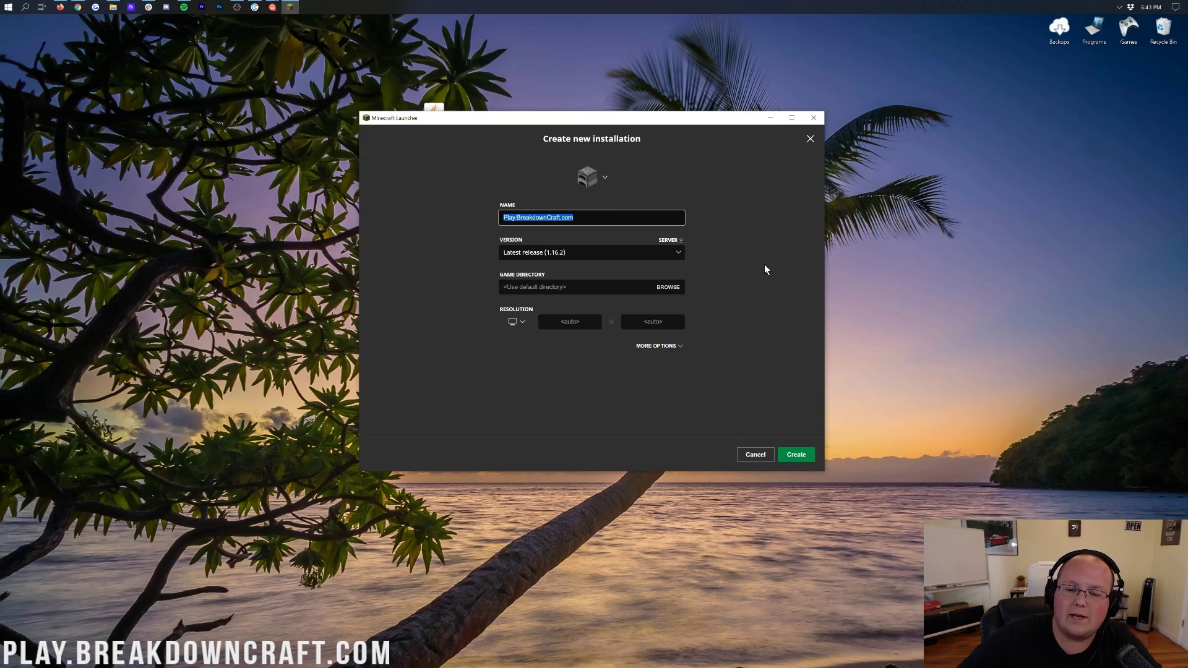
left_click(637, 270)
Look through the available game versions and set the new installation's version to release 1.16.2-forge-33.0.58.
left_click(552, 255)
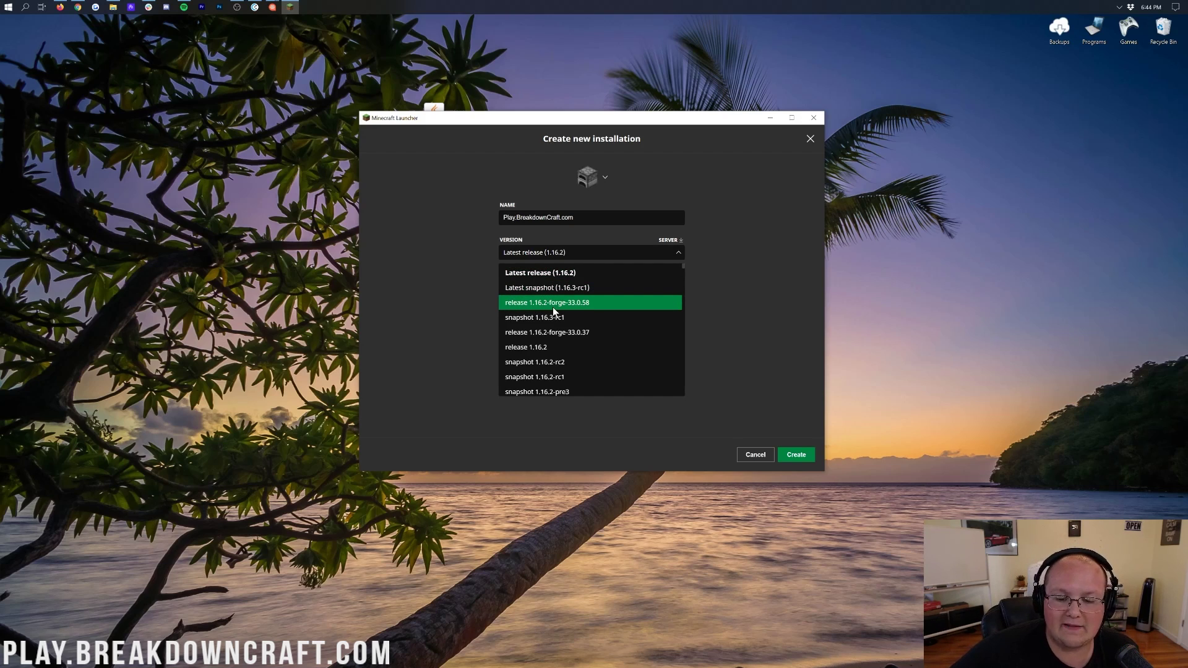
scroll(551, 313, "down", 20)
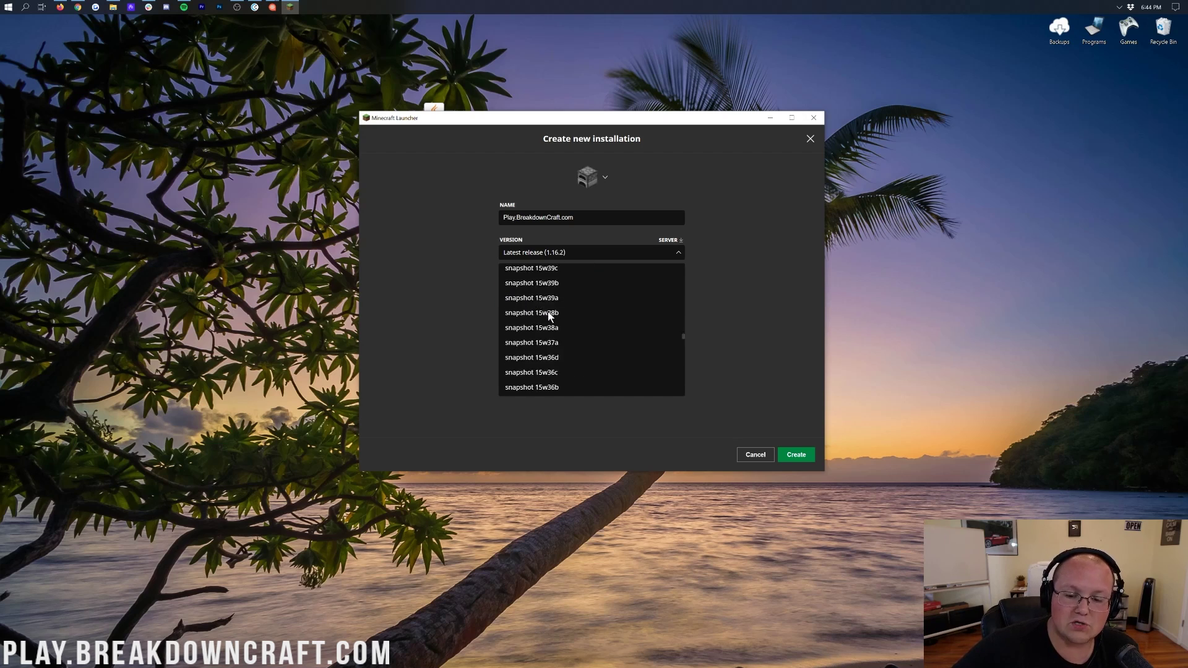
scroll(556, 321, "down", 15)
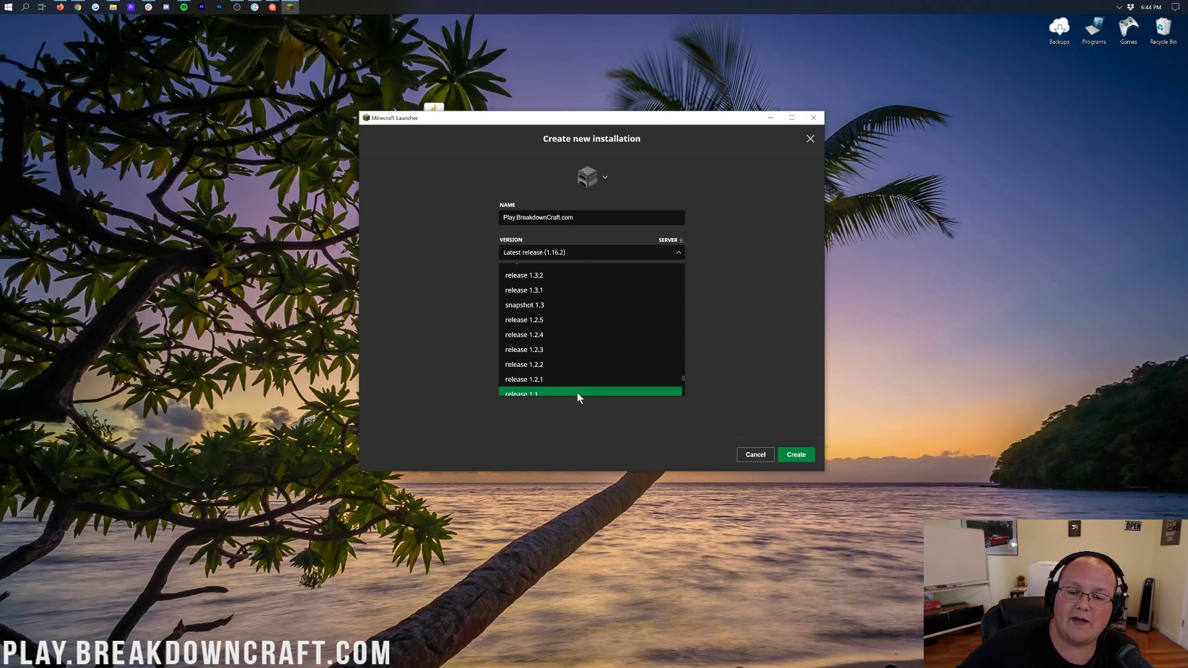
scroll(579, 329, "up", 20)
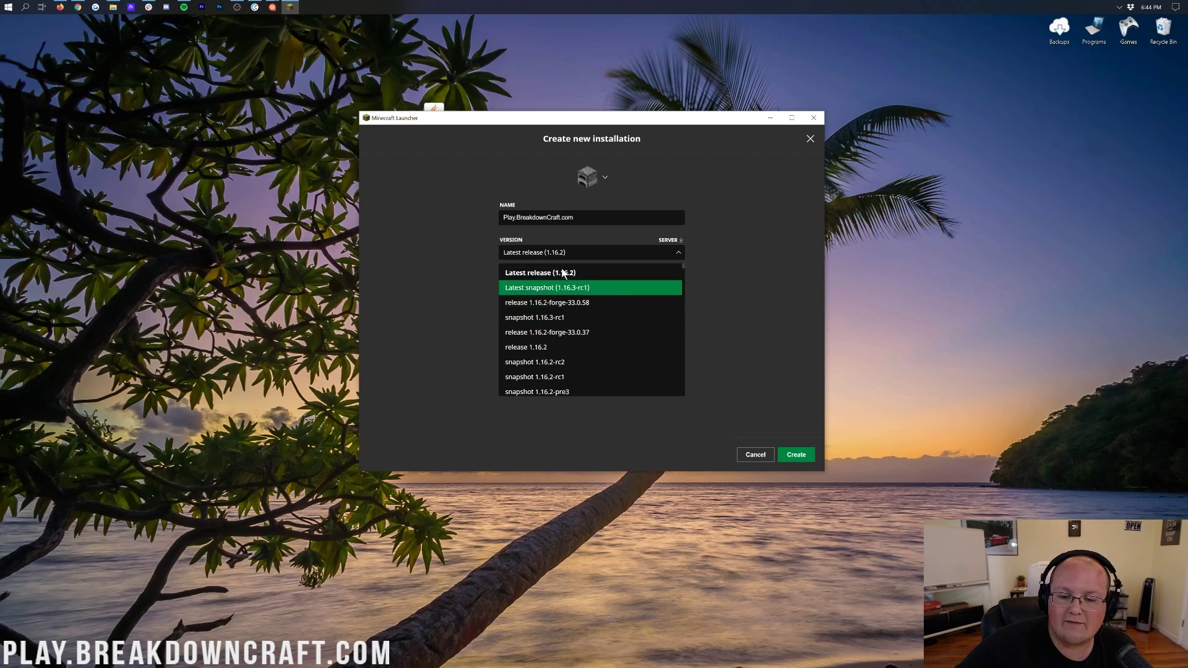
left_click(564, 304)
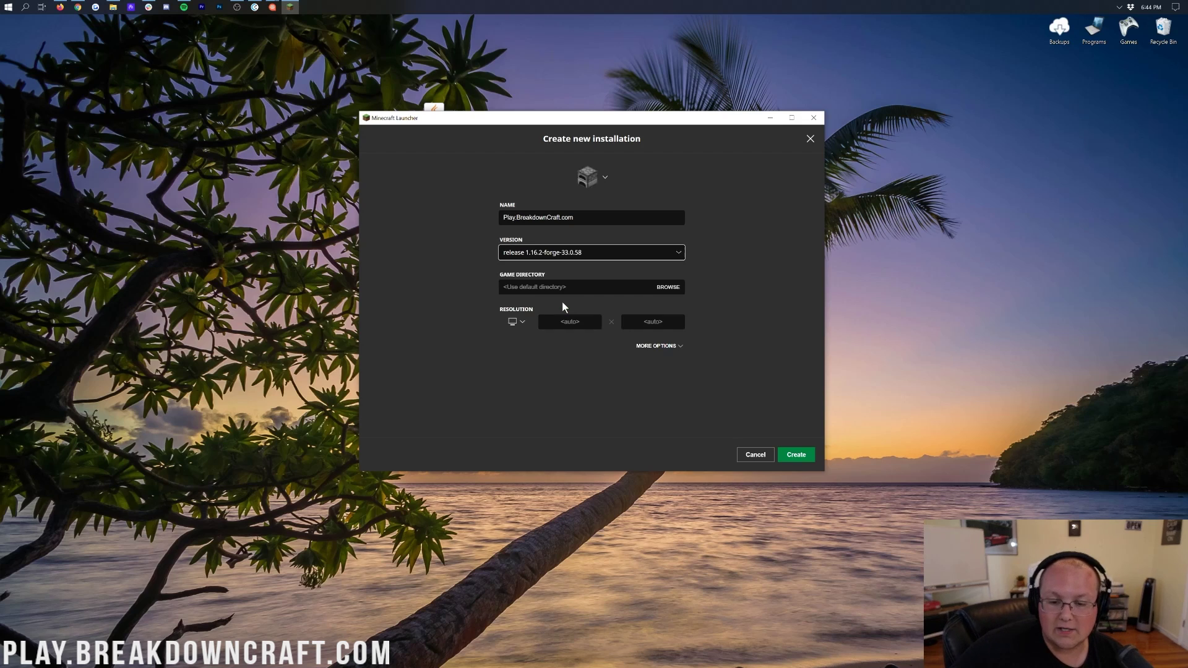
Set the new installation's resolution to 1920 x 1080 and create the installation.
left_click(518, 322)
left_click(519, 287)
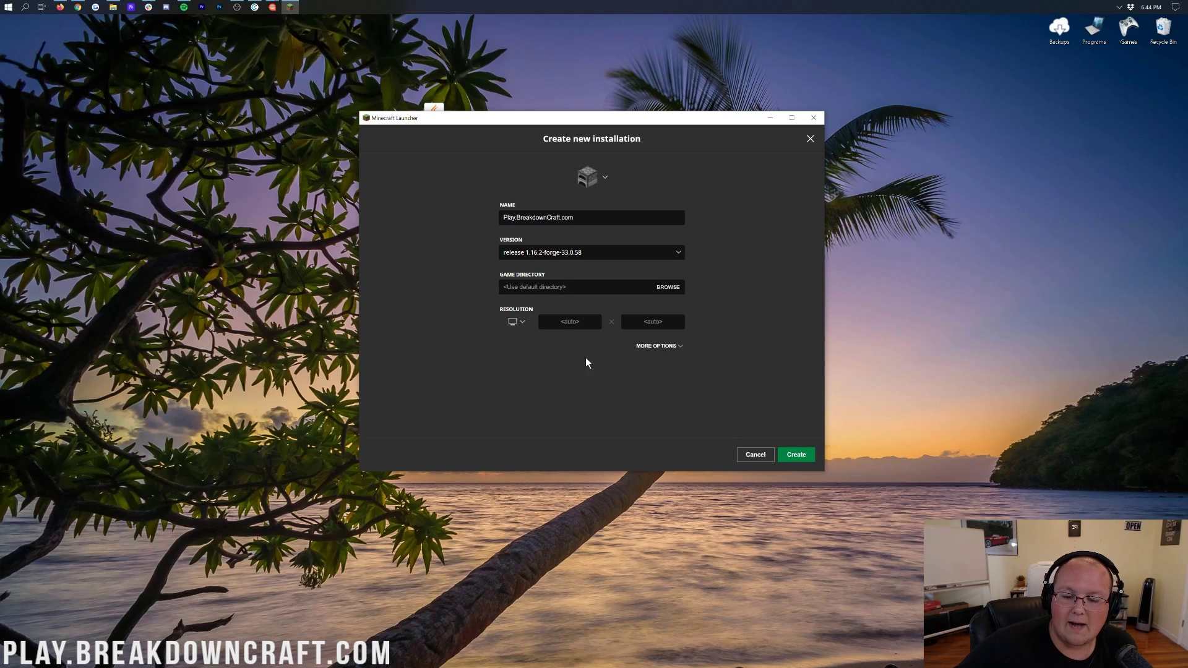
left_click(504, 325)
left_click(518, 288)
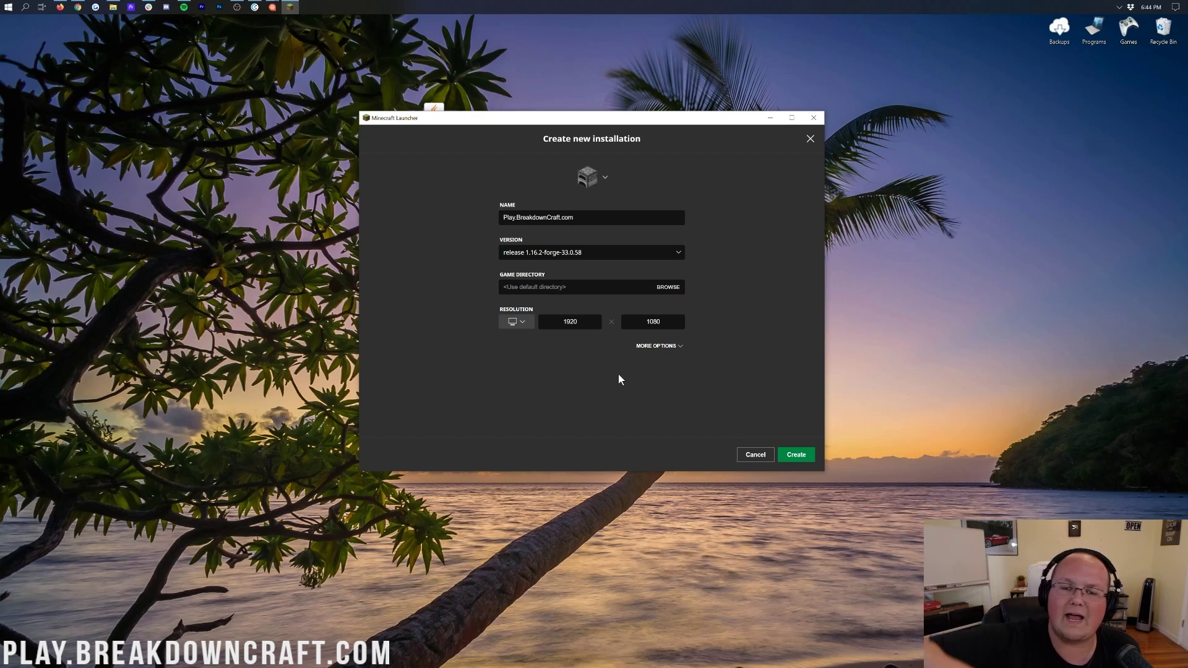
left_click(797, 455)
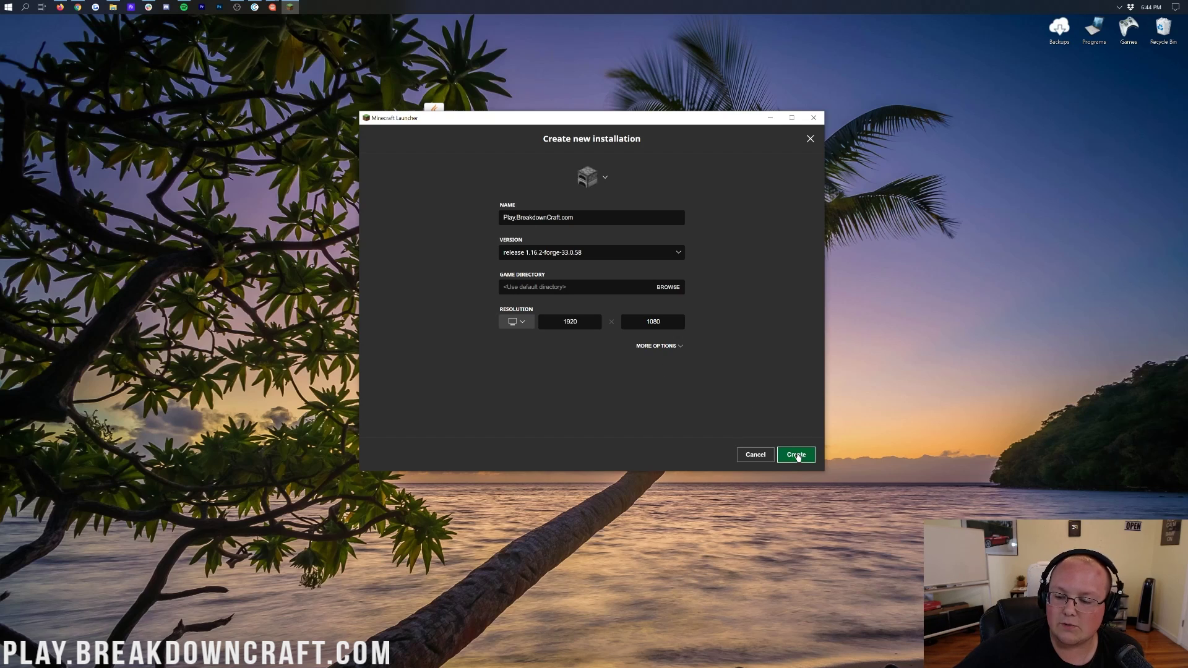
mouse_move(530, 428)
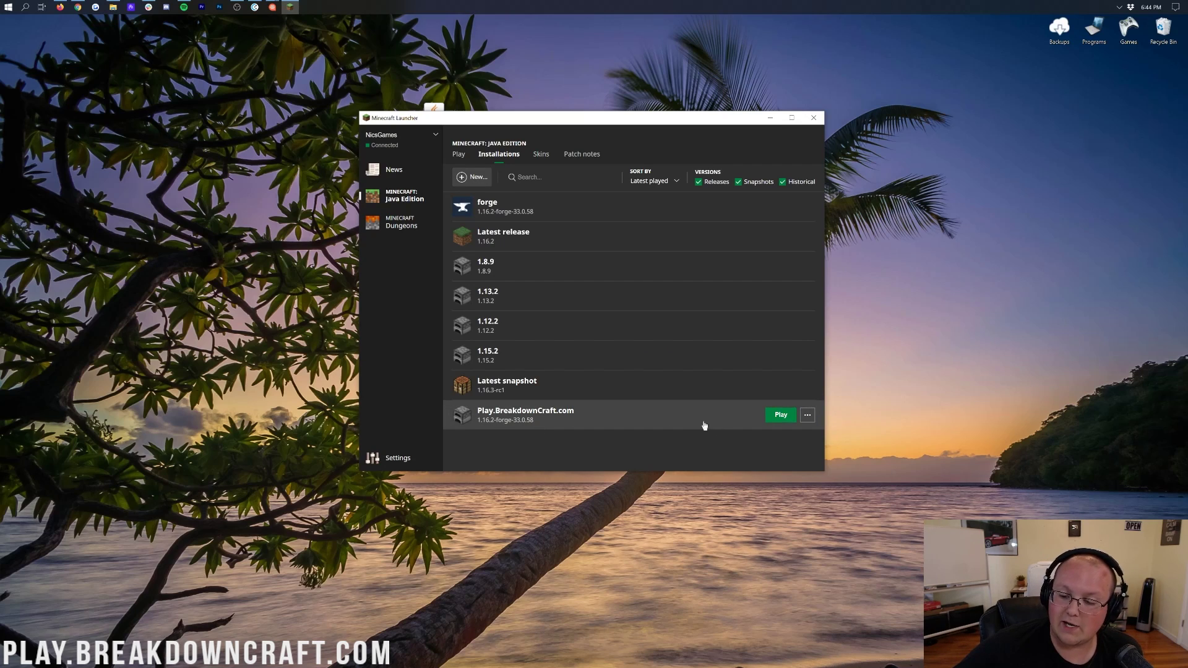
Launch the Play.BreakdownCraft.com installation and open the mods folder from the game's mod list.
left_click(772, 420)
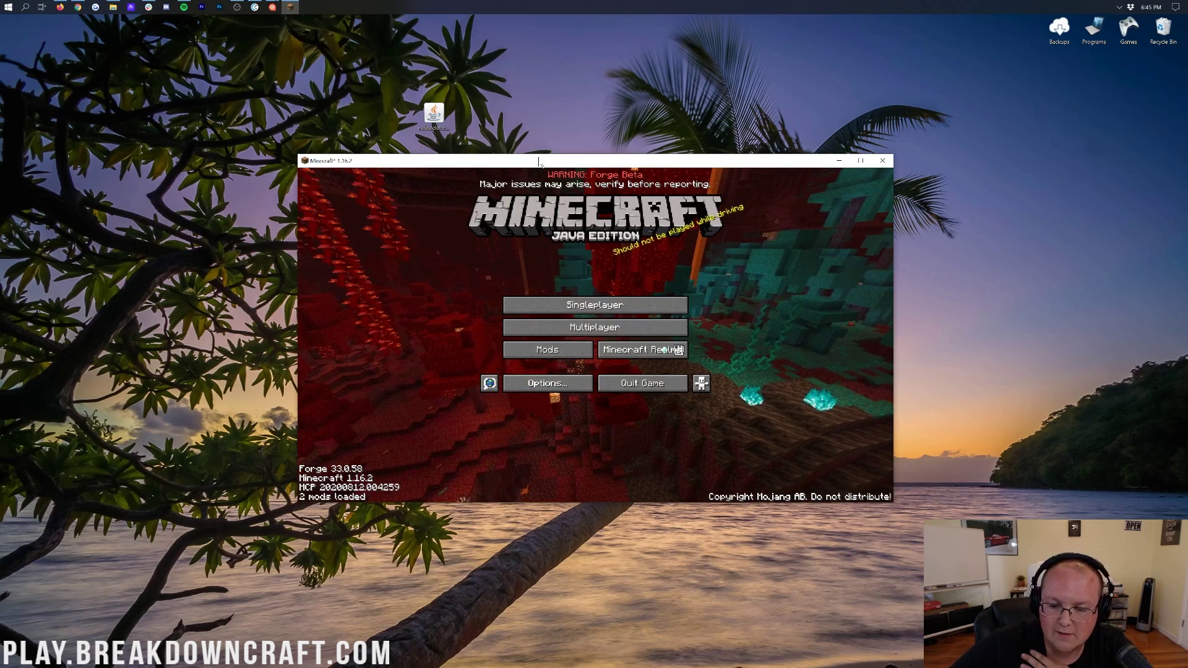
left_click(546, 353)
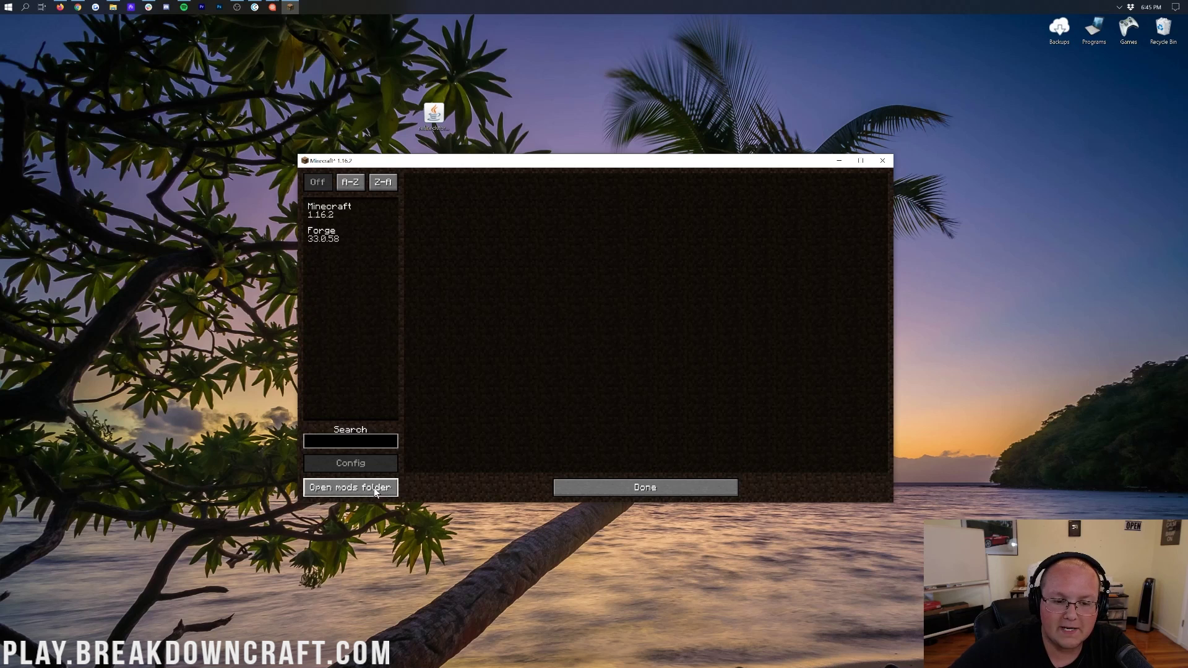
left_click(631, 486)
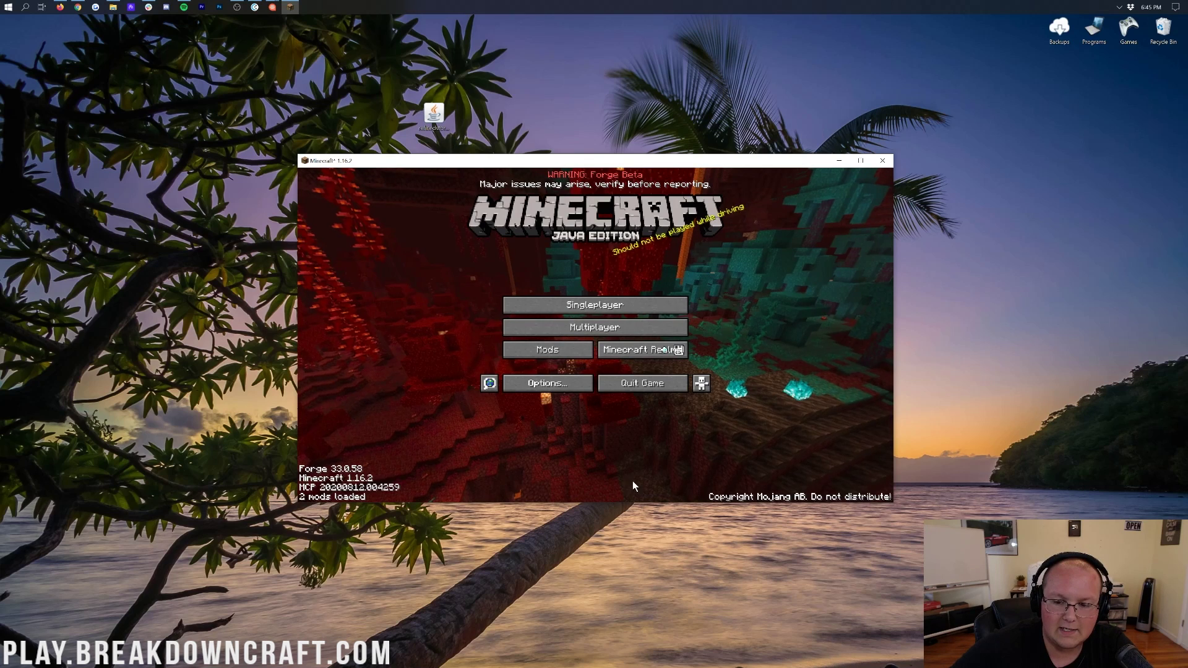
left_click(562, 359)
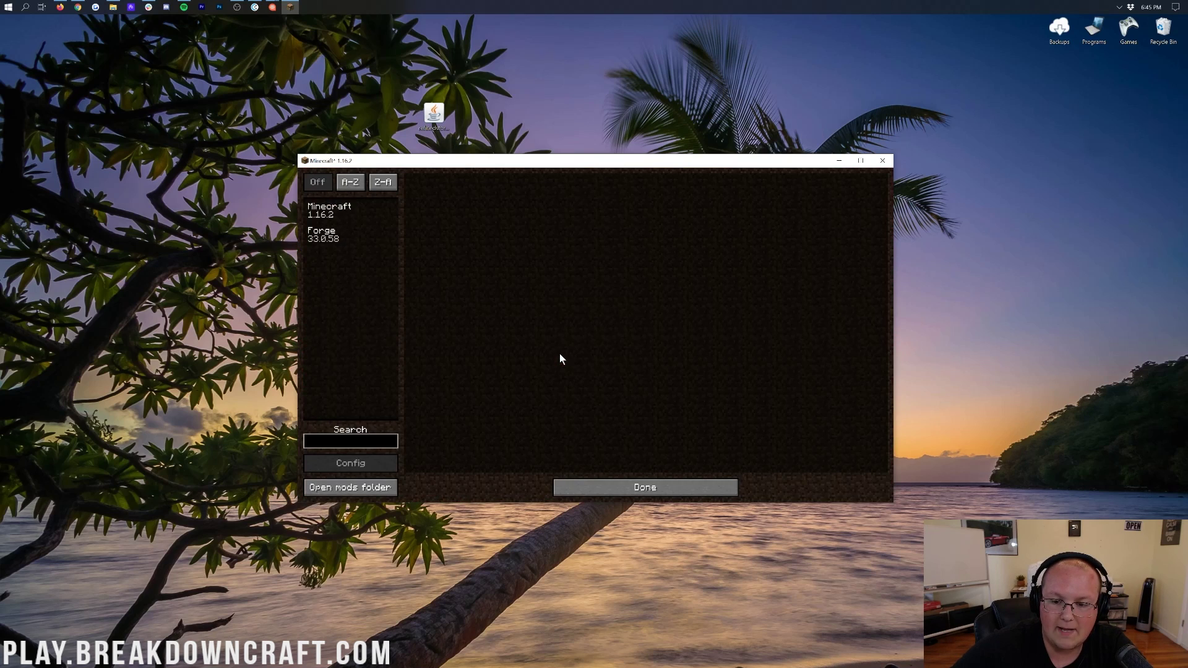
left_click(372, 489)
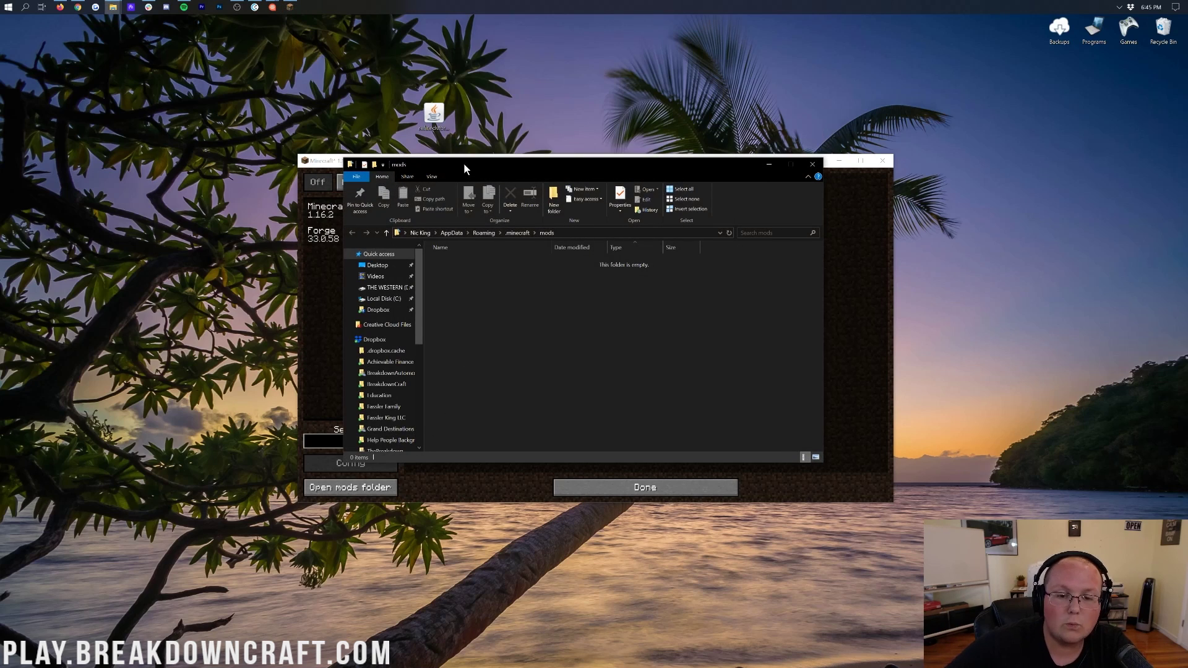
Put the refinedstorage-1.9.5.jar file from the desktop into the .minecraft mods folder and close the folder.
left_click(440, 119)
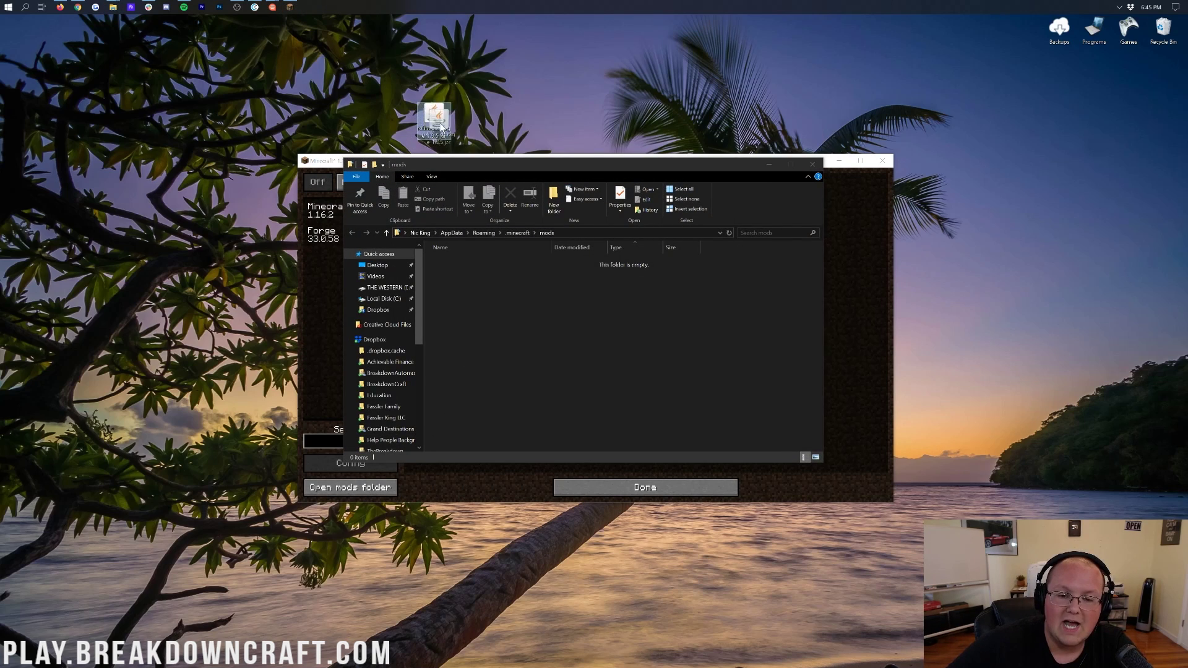
left_click_drag(517, 295, 517, 293)
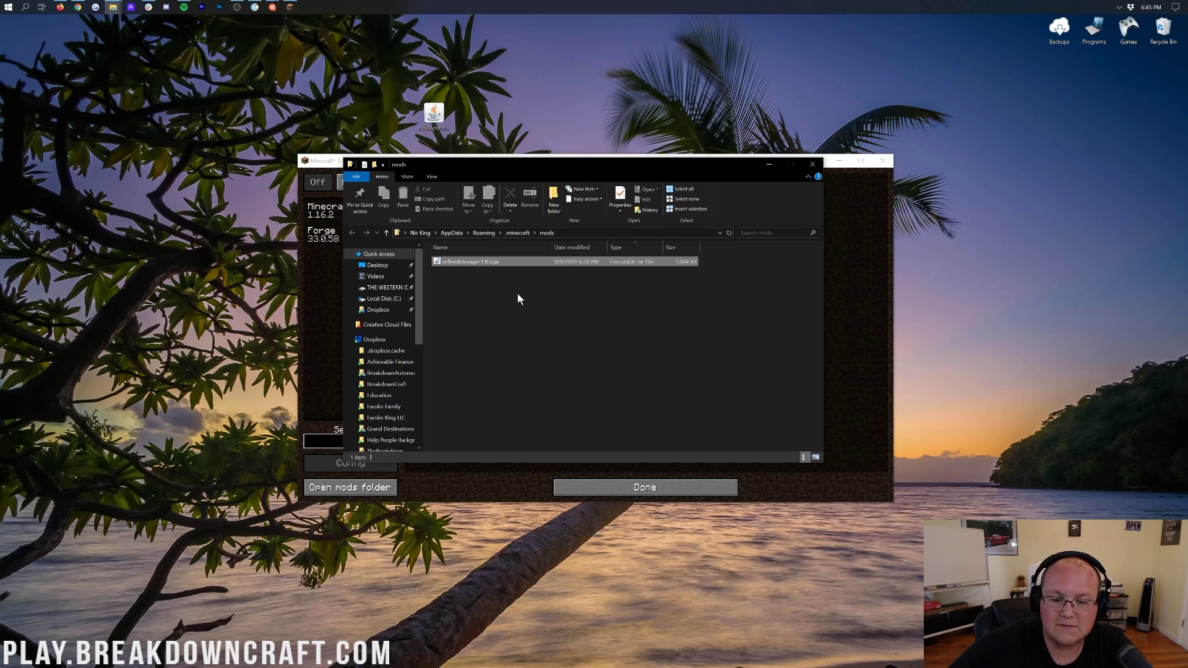
left_click(812, 164)
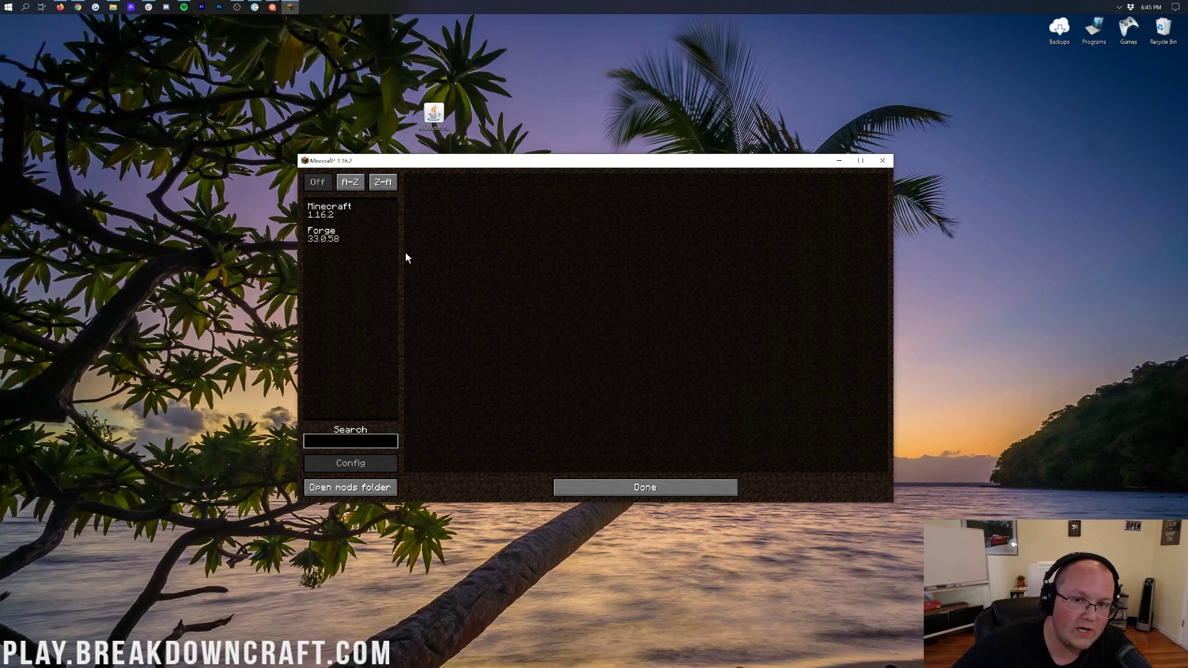
Quit the running game and reopen the Minecraft Launcher.
left_click(667, 483)
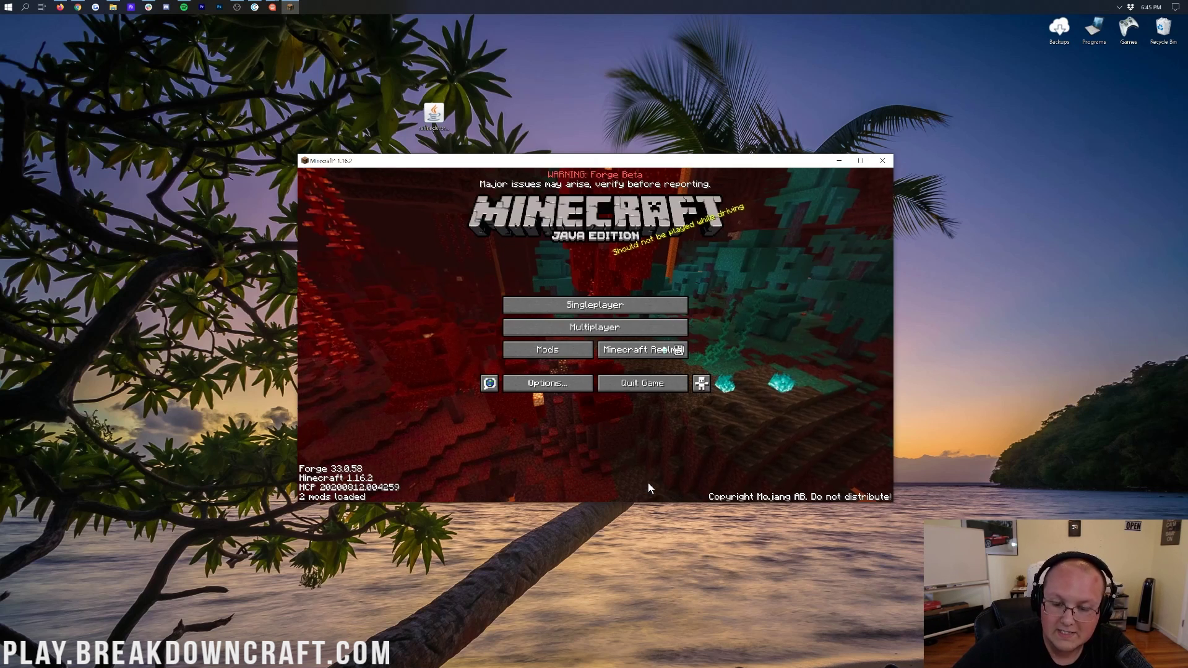
left_click(634, 388)
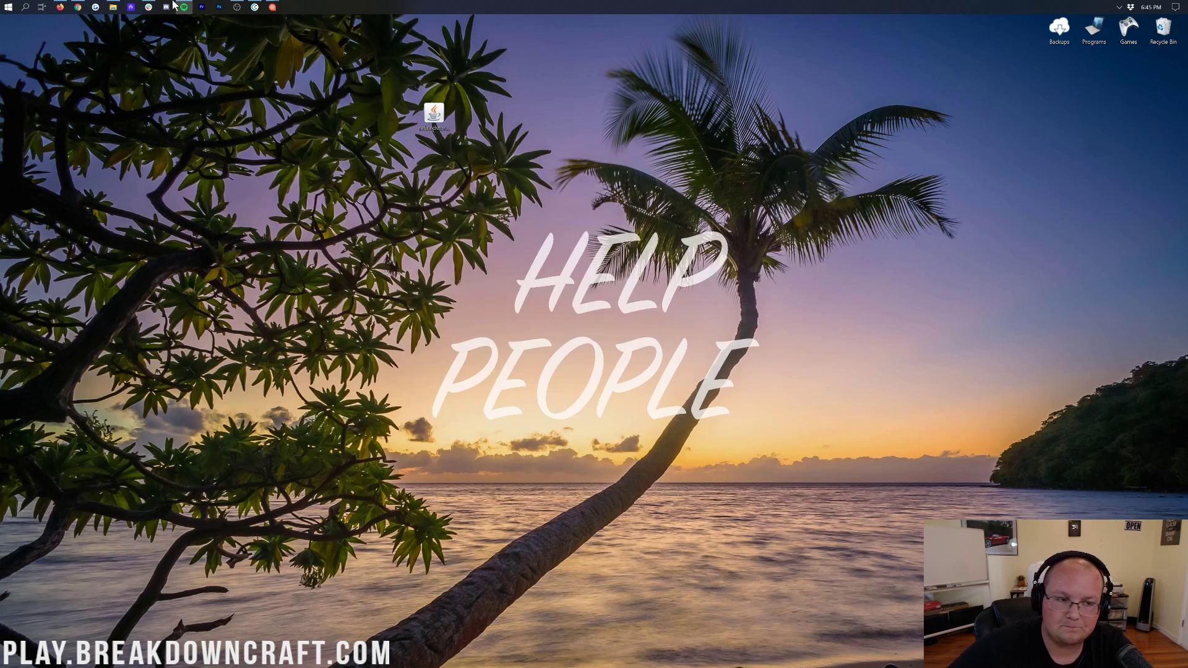
left_click(8, 7)
type("min")
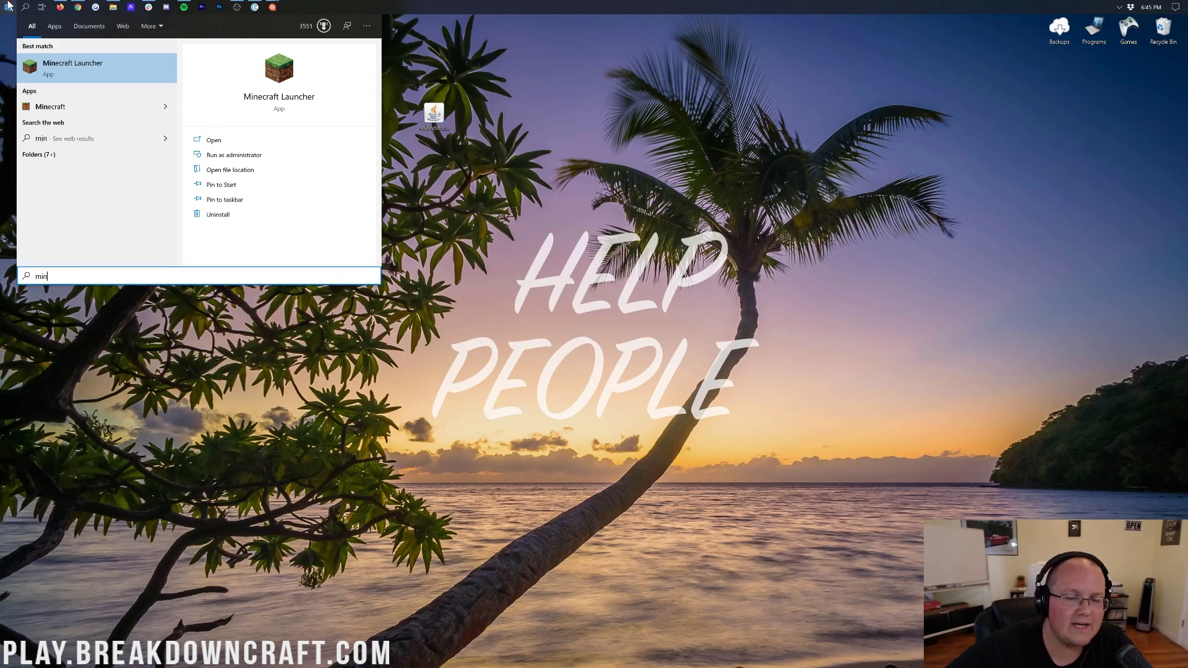
left_click(114, 71)
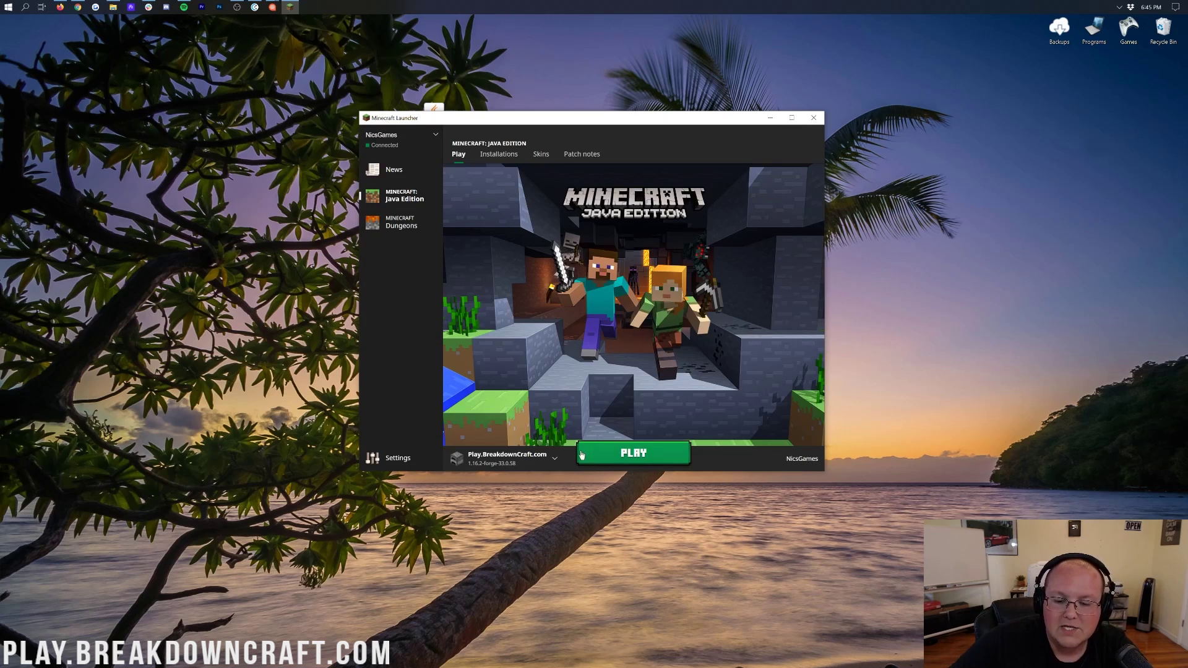
Choose the Play.BreakdownCraft.com installation with version 1.16.2-forge-33.0.58 and start the game.
left_click(554, 461)
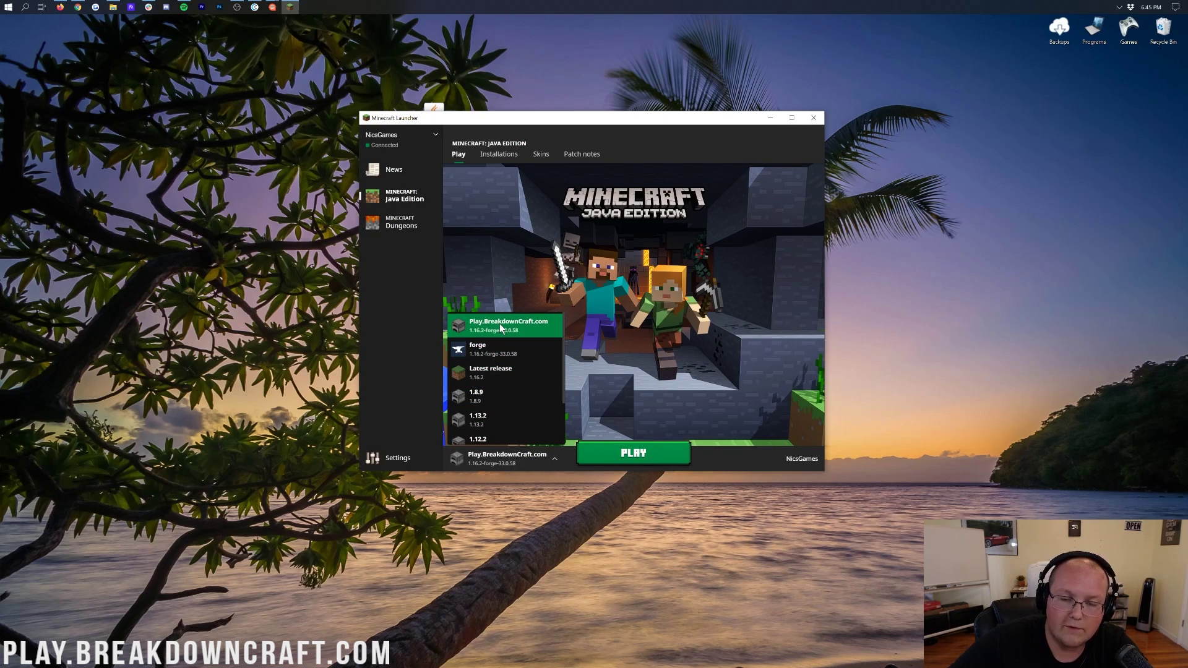
left_click(501, 328)
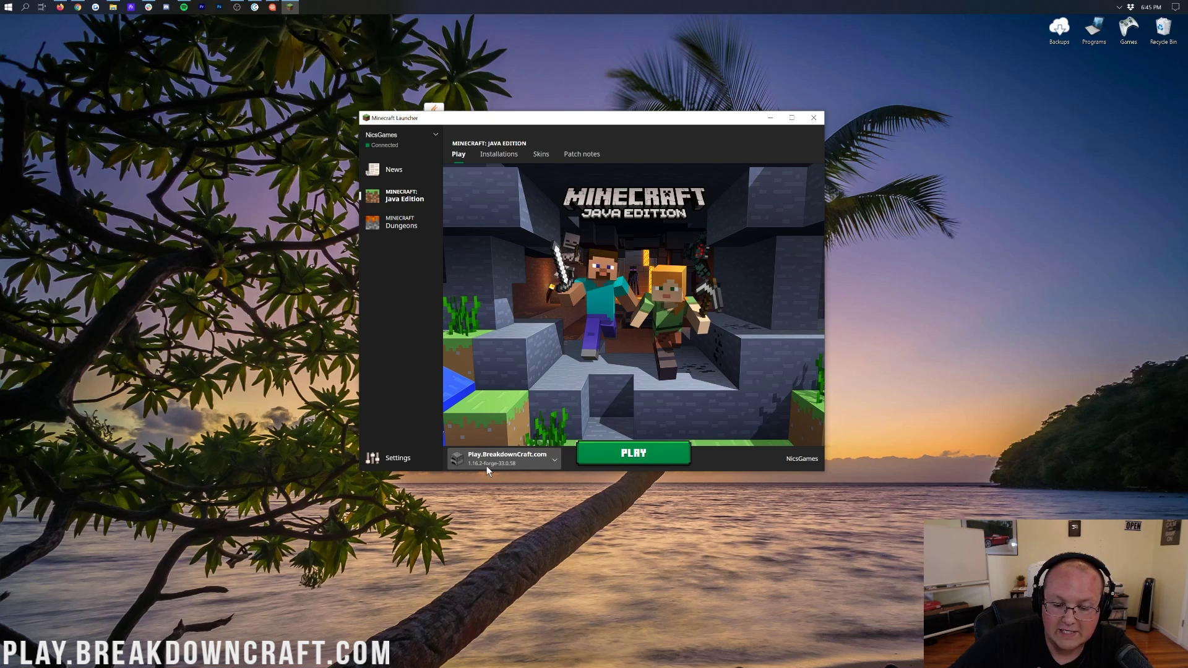
left_click(637, 455)
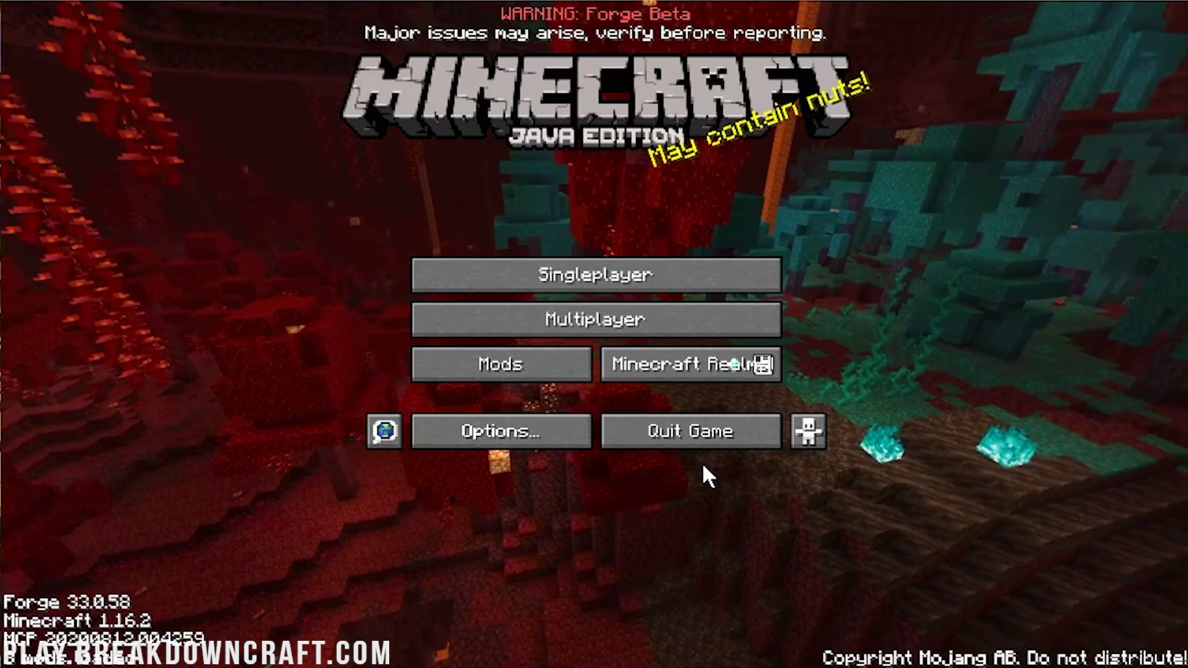
Check the game's mod list for Refined Storage, view its details, and return to the title screen.
left_click(512, 364)
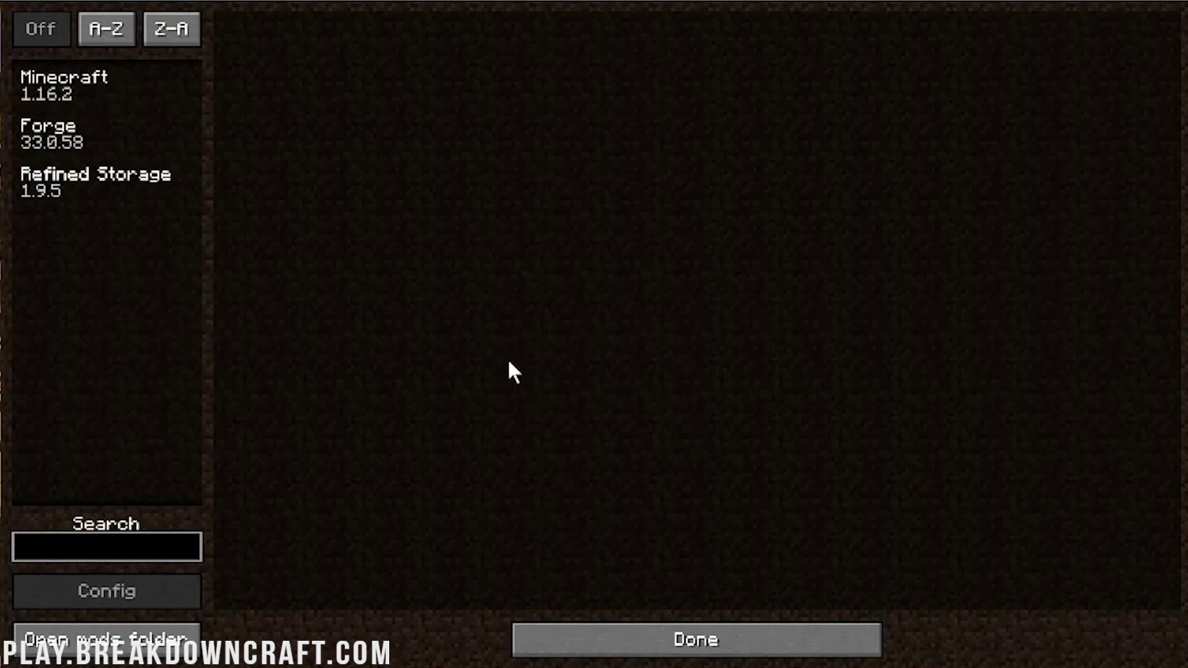
left_click(72, 180)
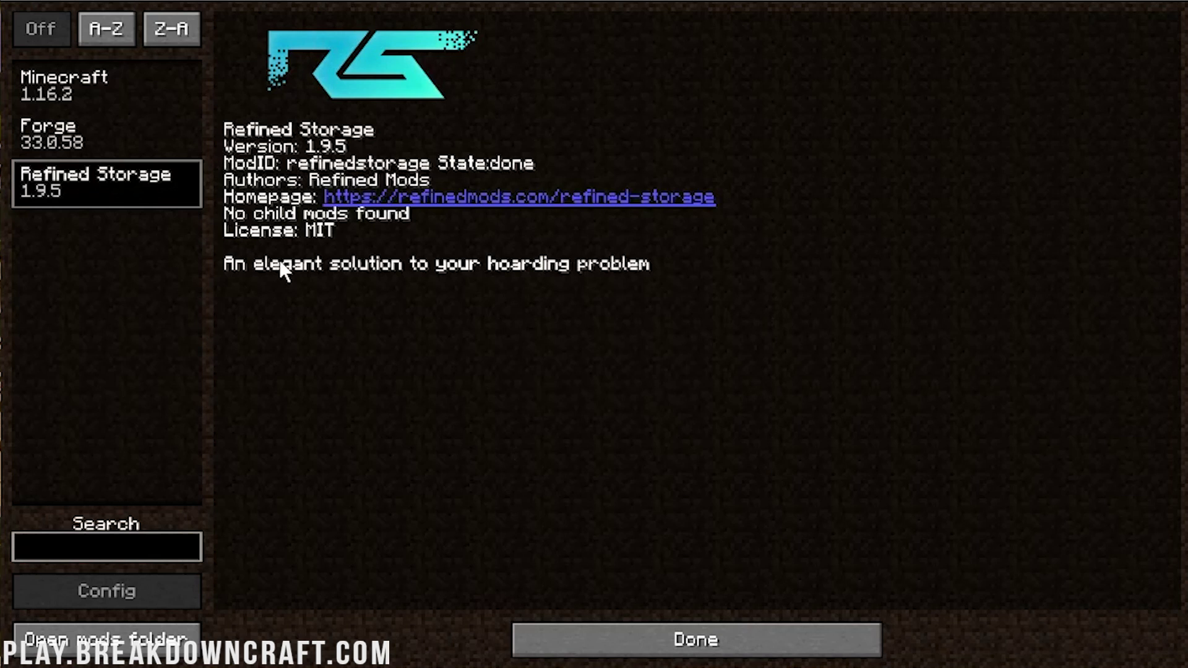
left_click(780, 649)
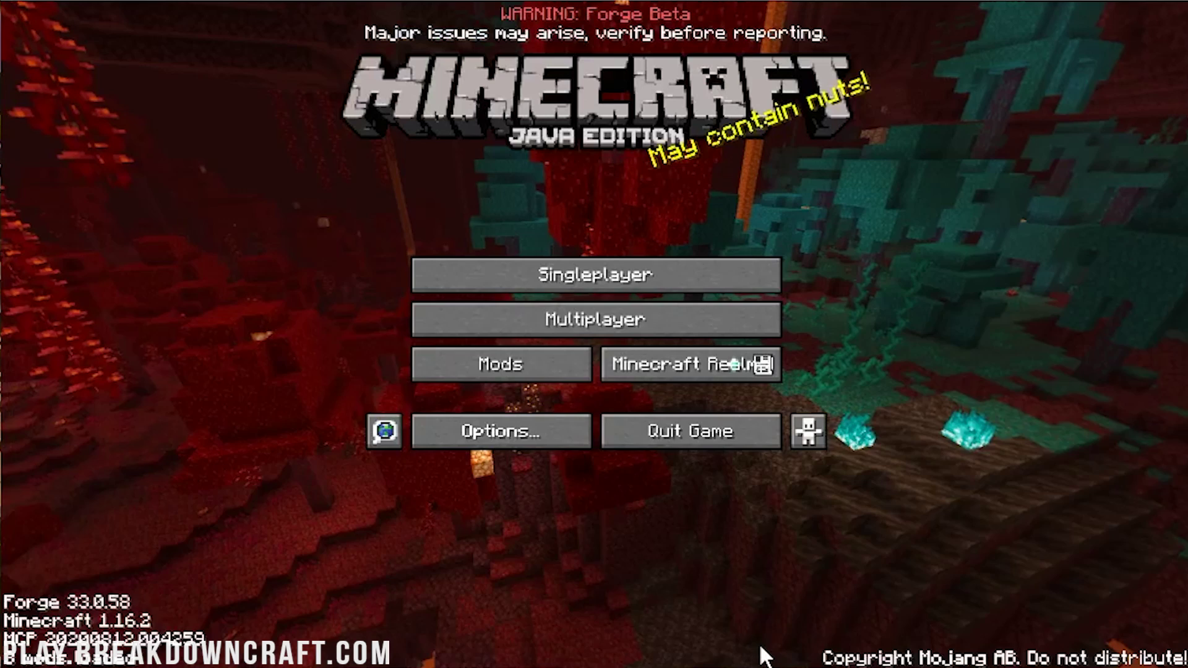
Delete the AE2 and Datapacks Test worlds from the singleplayer worlds.
left_click(678, 288)
left_click(565, 144)
left_click(521, 635)
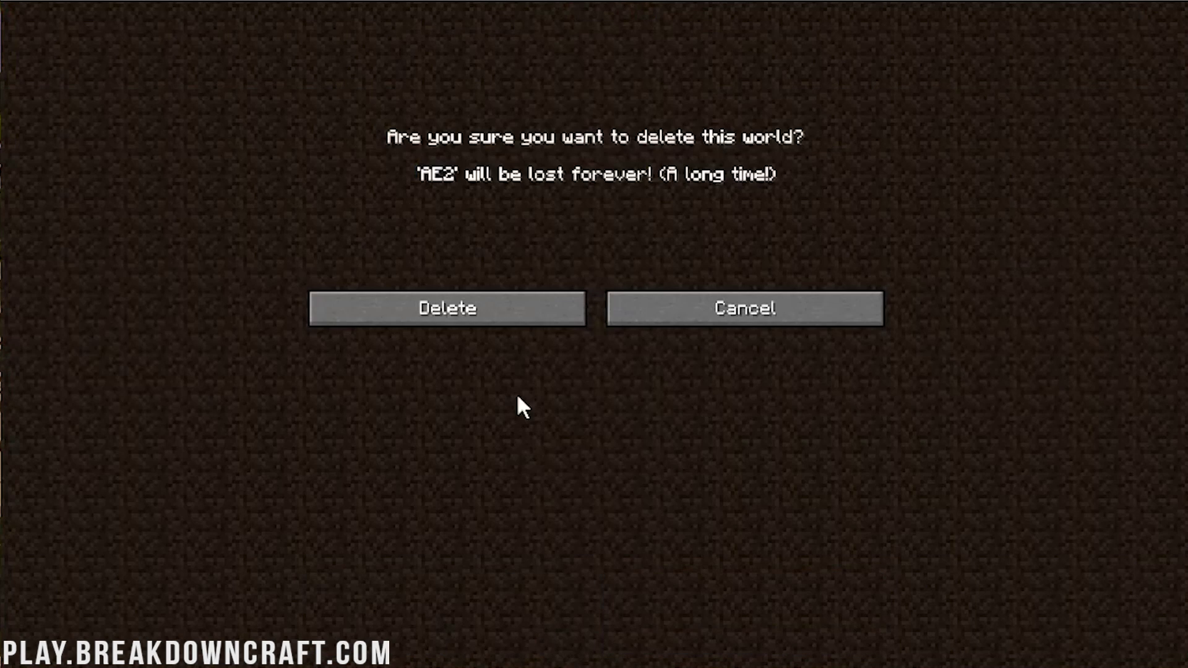
left_click(505, 322)
left_click(477, 116)
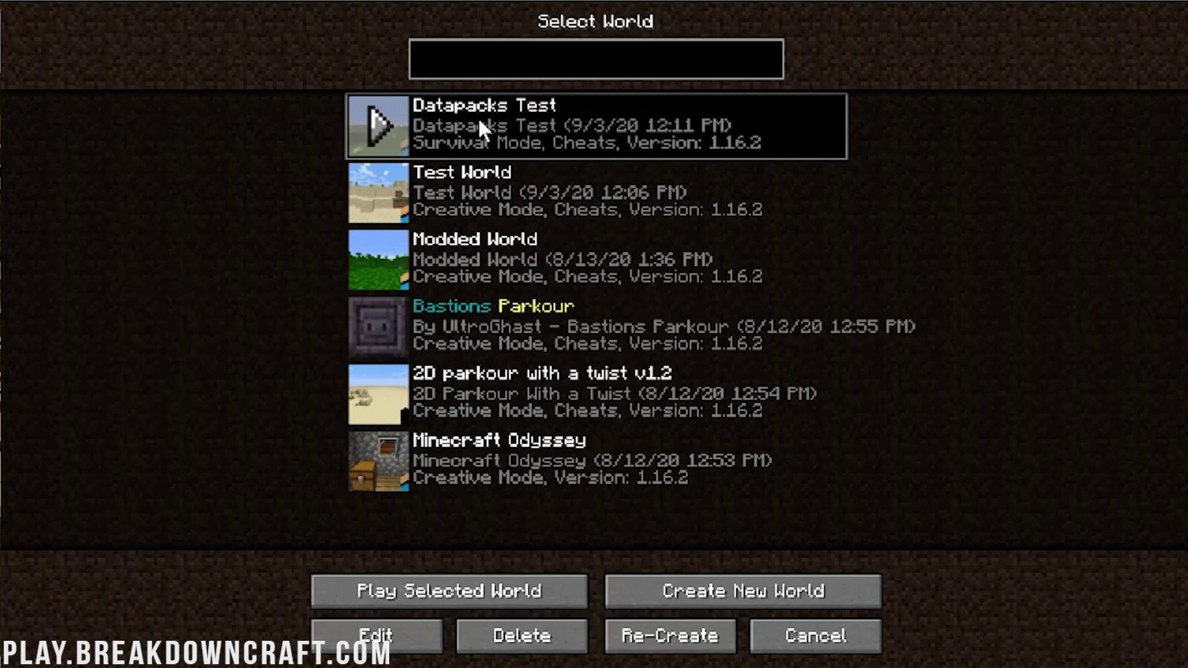
left_click(505, 632)
left_click(487, 318)
Delete the Bastions Parkour and 2D parkour with a twist v1.2 worlds.
left_click(498, 174)
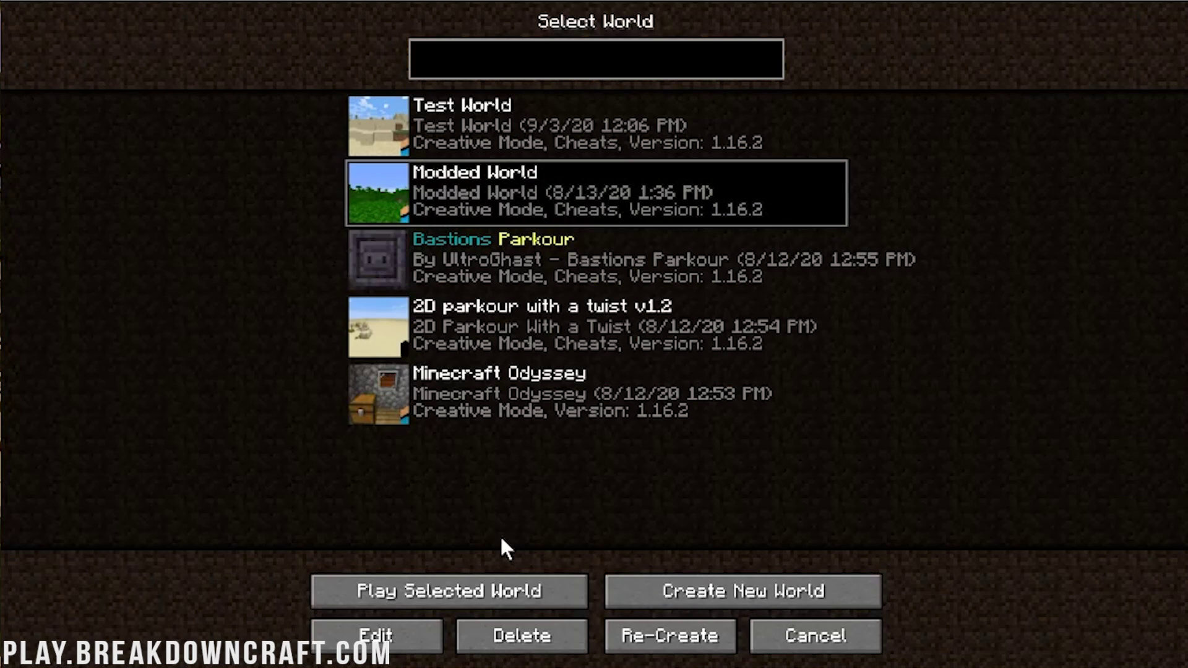
left_click(468, 258)
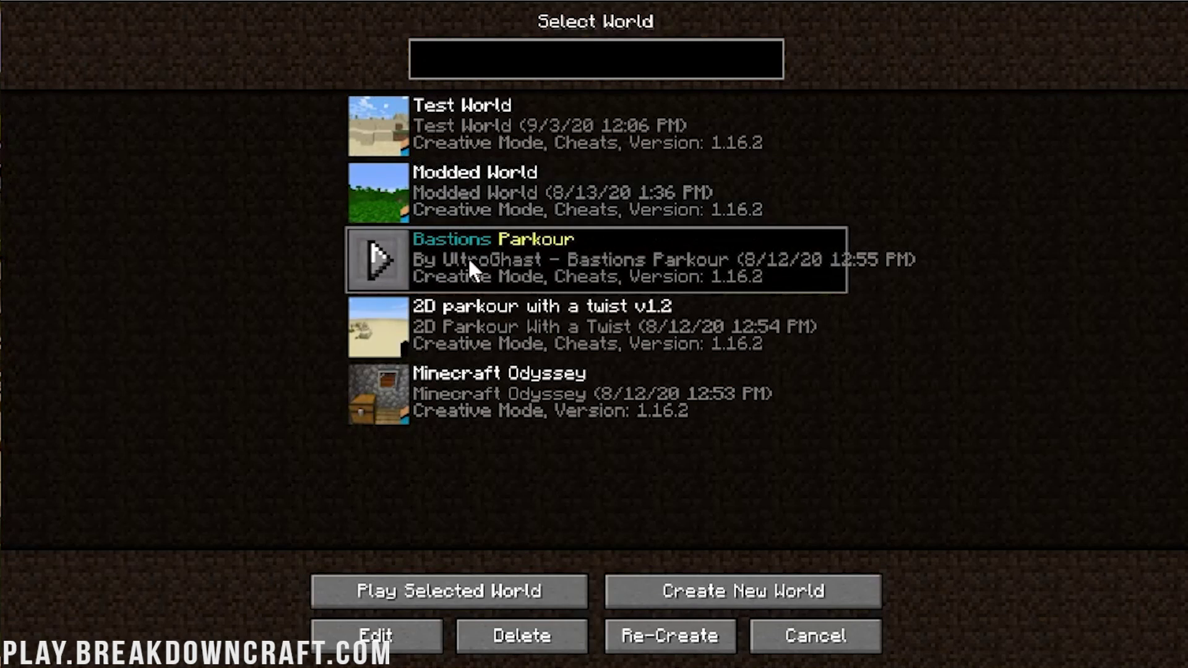
left_click(503, 639)
left_click(515, 322)
left_click(517, 257)
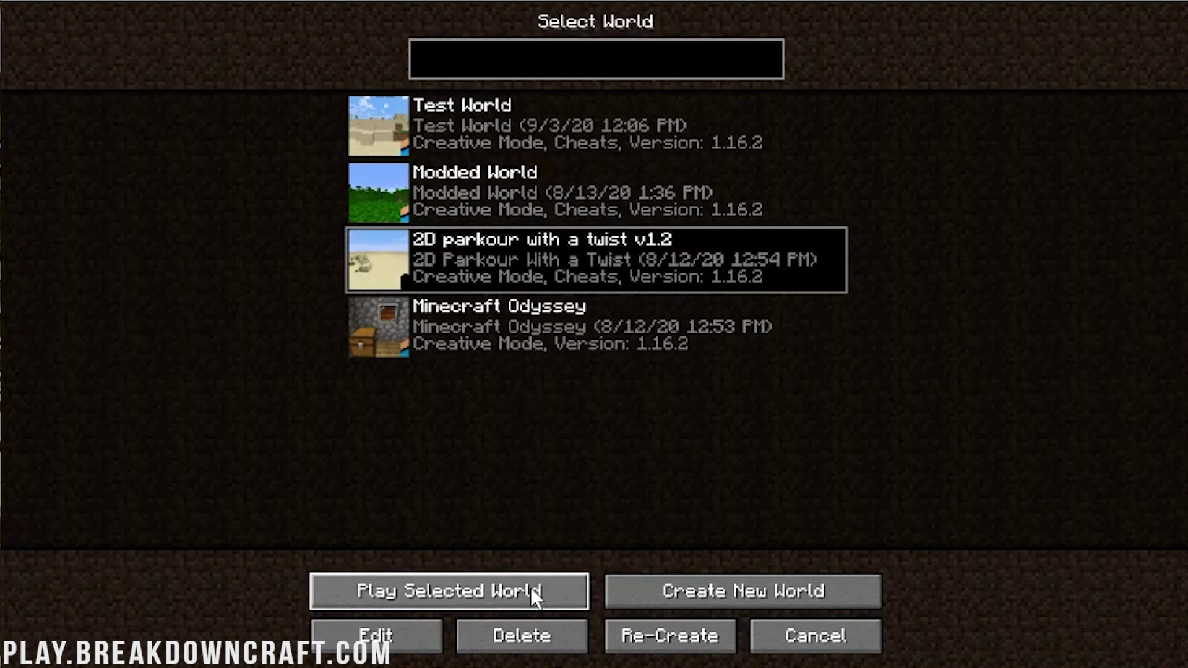
left_click(529, 638)
left_click(504, 303)
Delete the Minecraft Odyssey and Modded World saves from the world list.
left_click(506, 329)
left_click(523, 636)
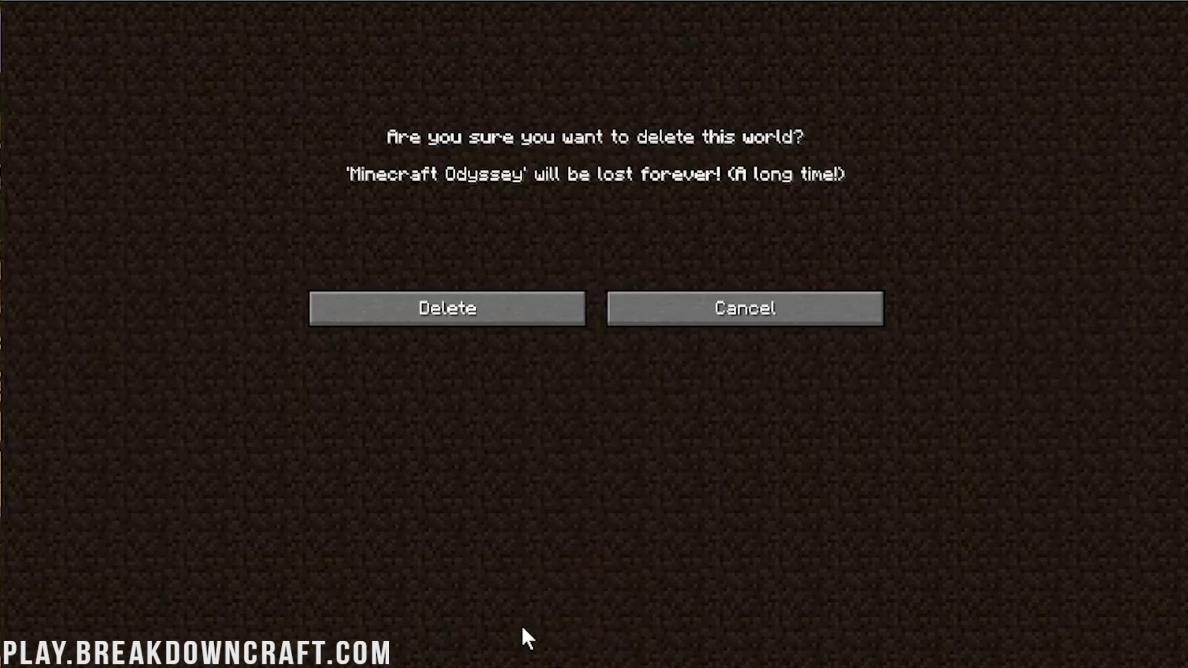
left_click(506, 309)
left_click(506, 188)
left_click(517, 636)
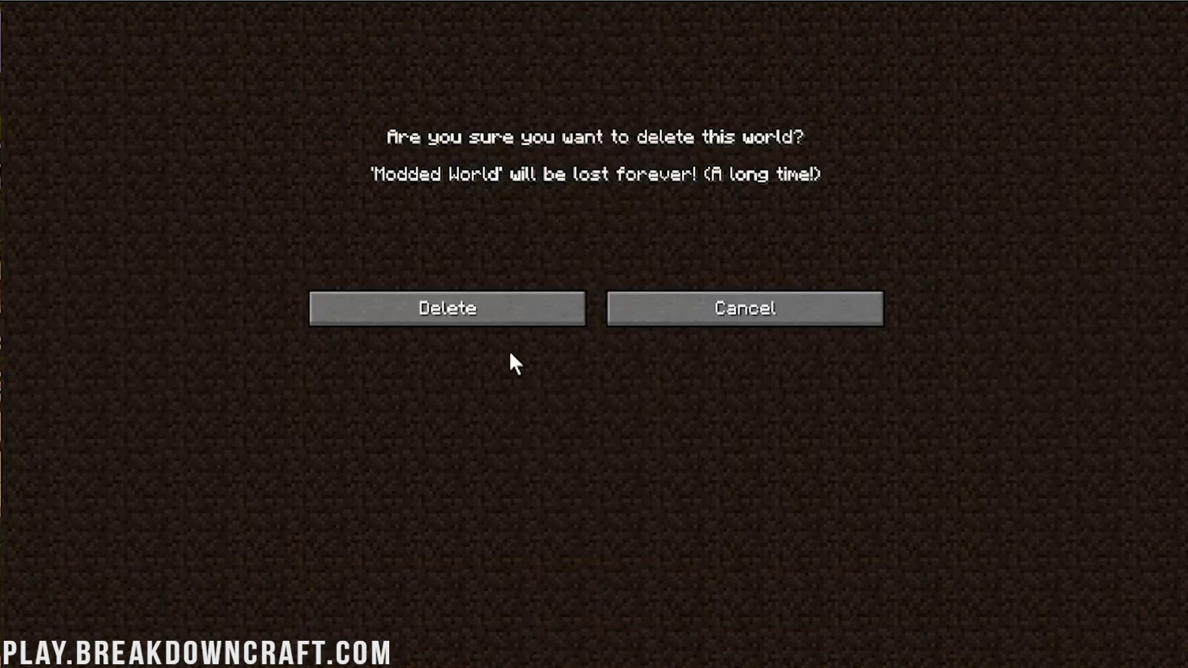
left_click(509, 309)
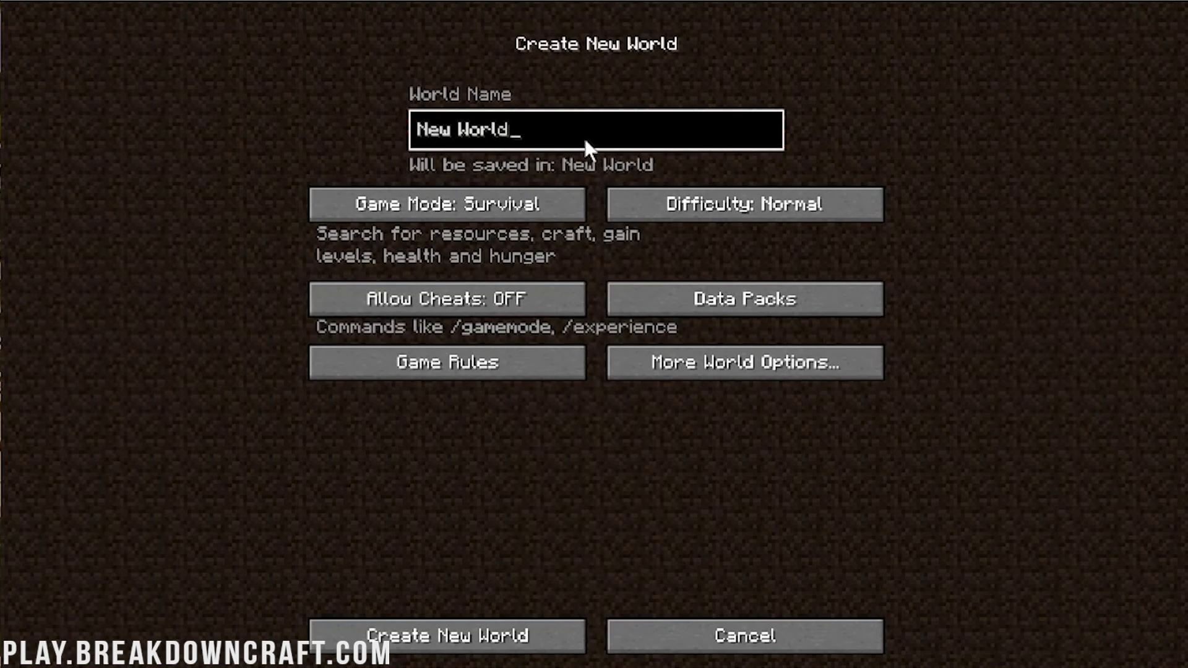
Create a new singleplayer world named Refined Storage in Creative game mode.
key("ctrl+a")
type("Refine")
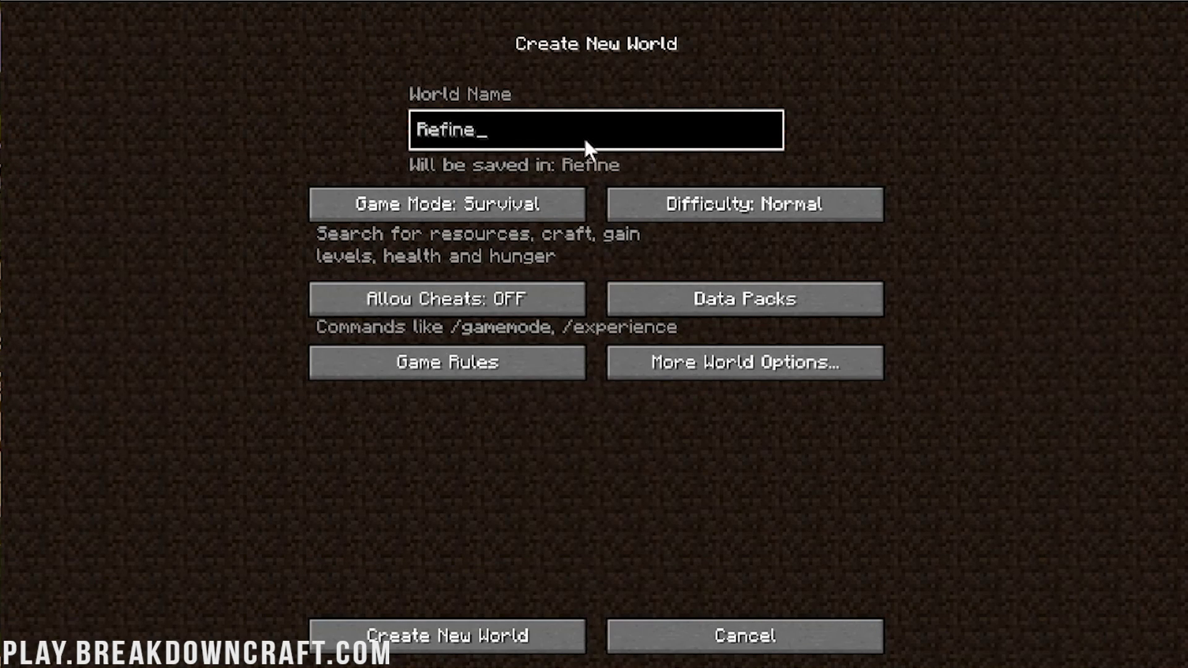
type("d Storage")
left_click(544, 187)
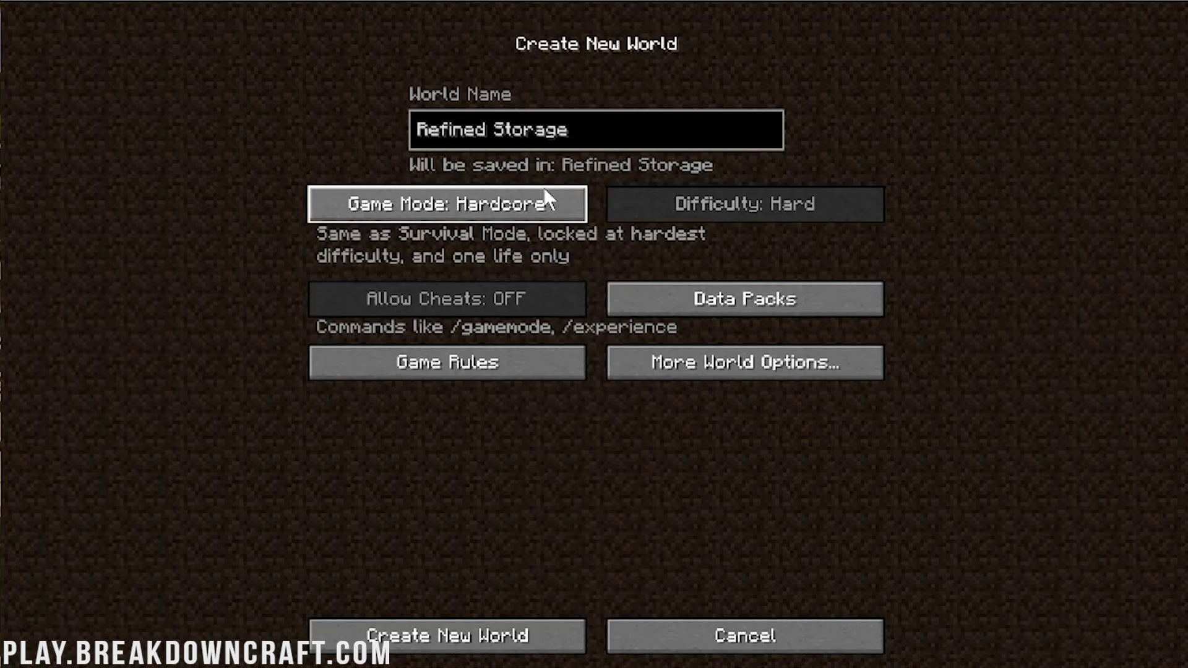
left_click(543, 187)
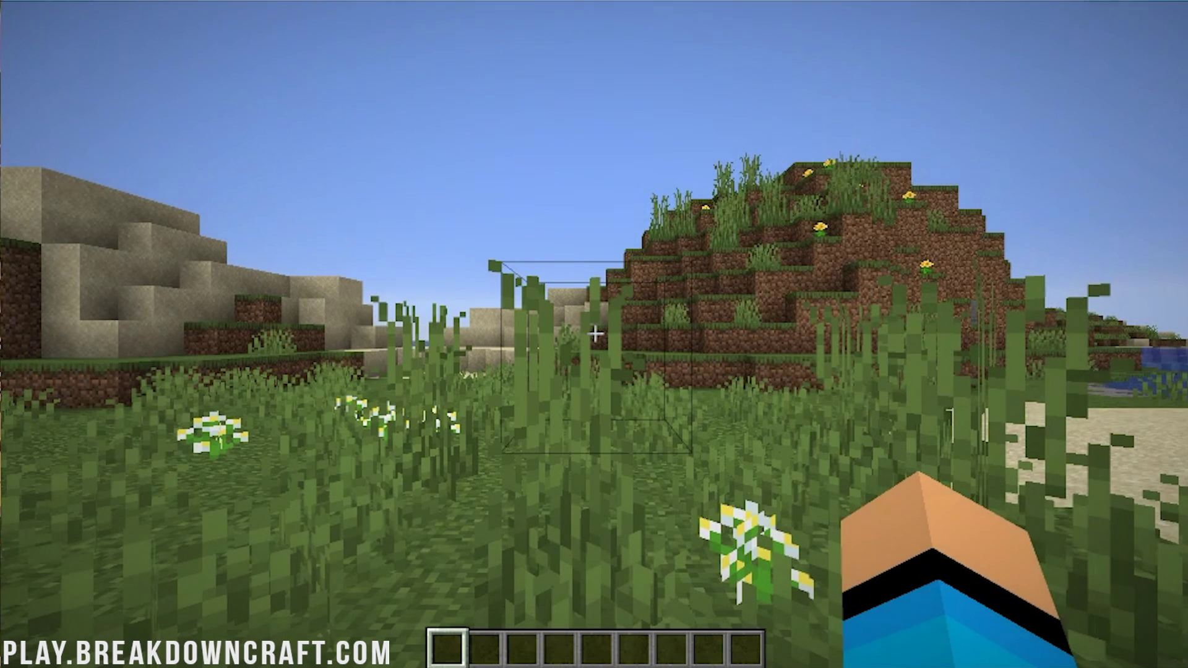
Find the Disk Drive among the Refined Storage items in the creative inventory and add it to the last hotbar slot.
key("e")
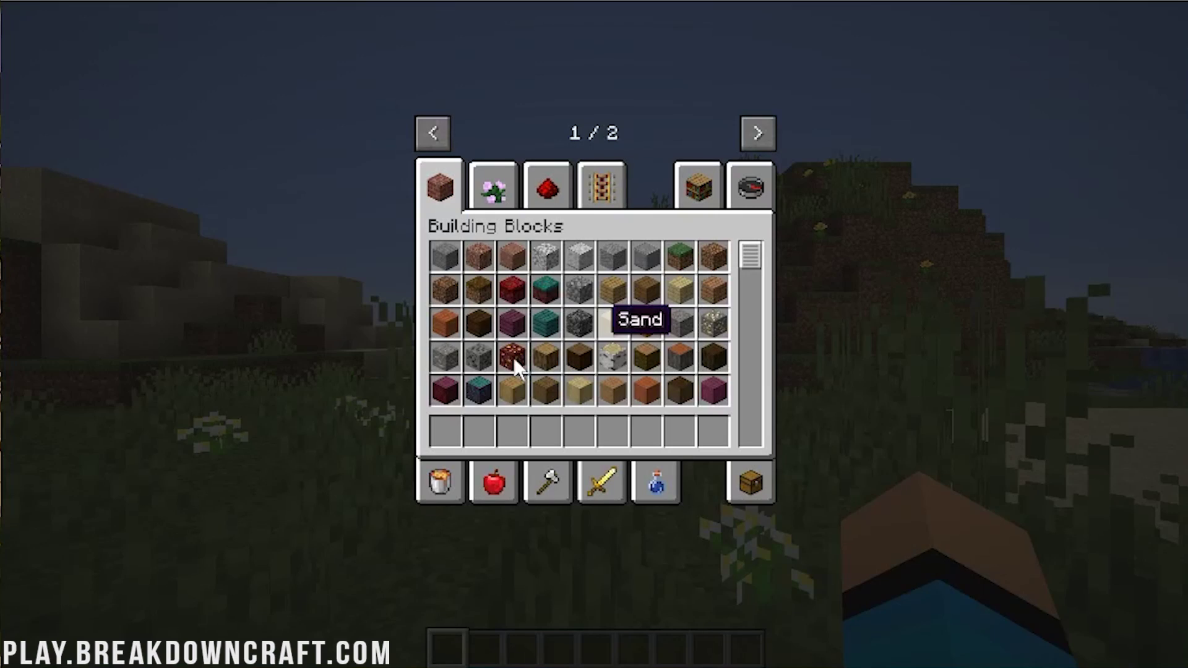
left_click(757, 133)
left_click(463, 185)
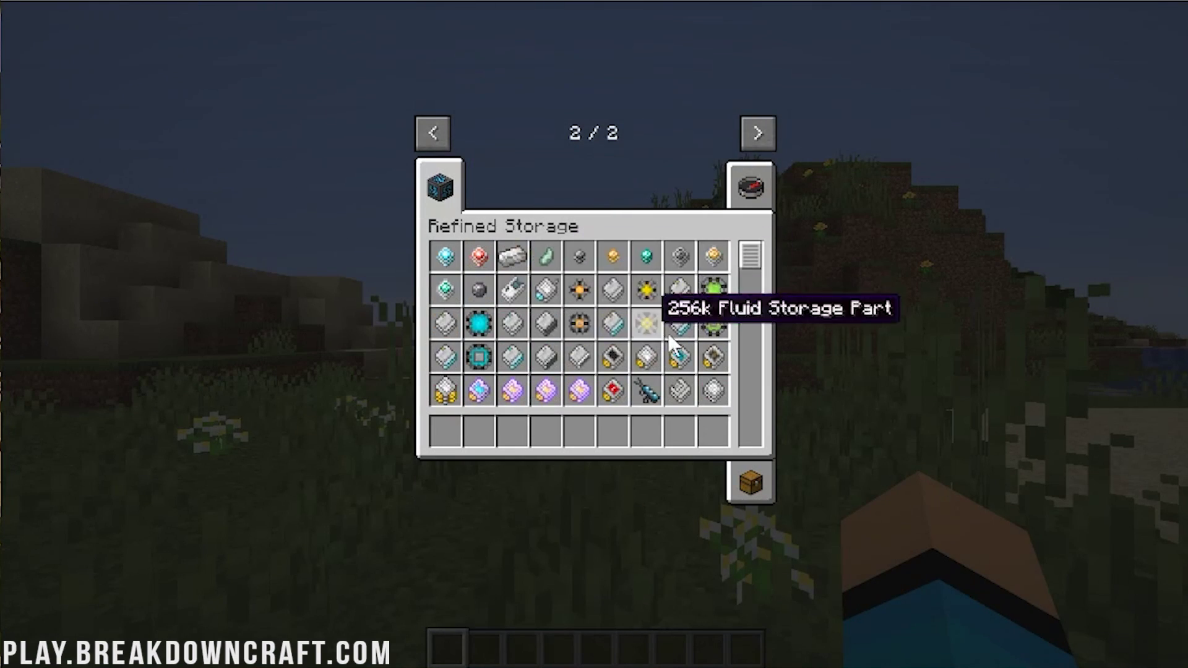
scroll(670, 334, "down", 4)
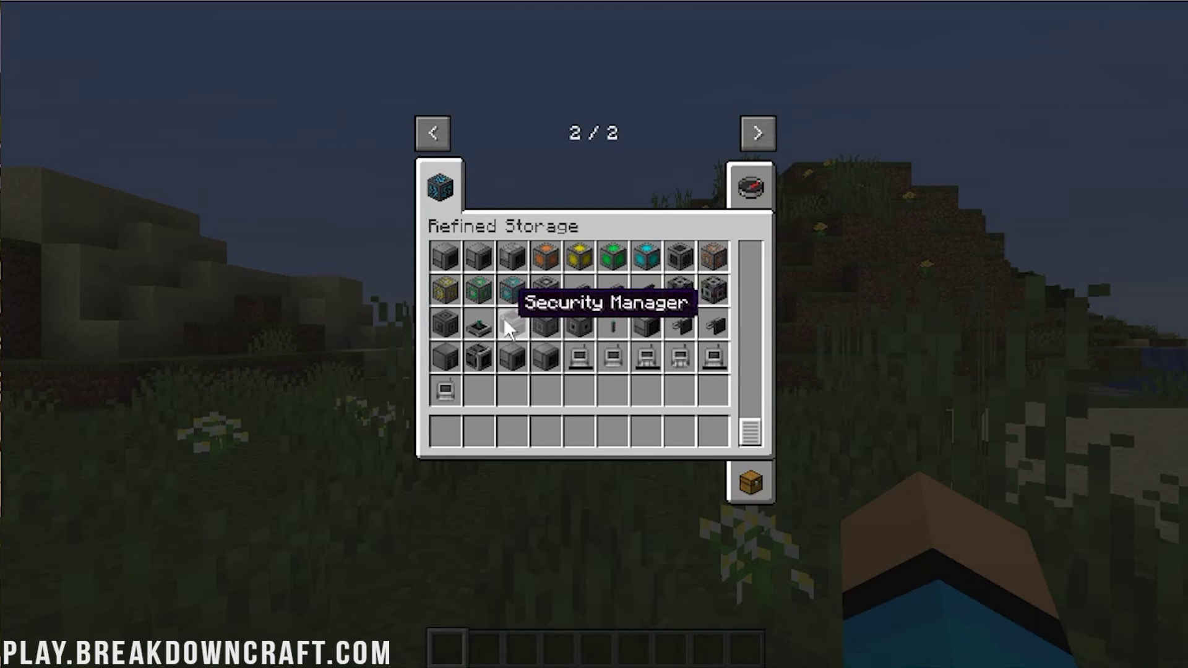
scroll(733, 319, "up", 1)
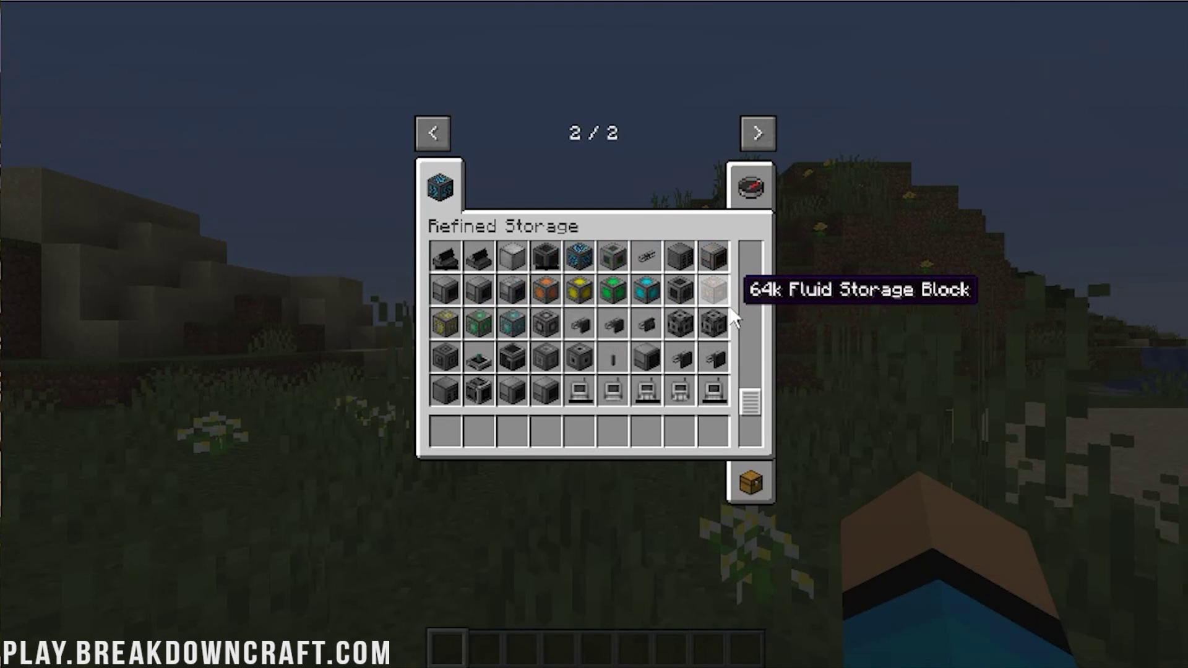
left_click(702, 440)
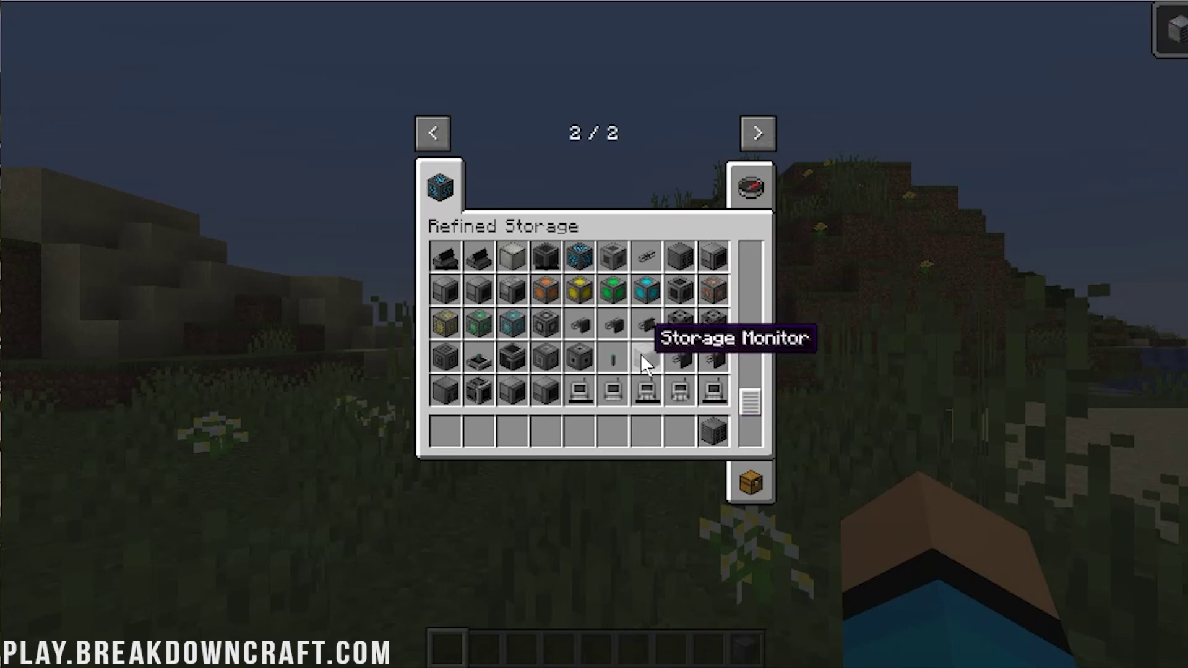
Add a 4096k Fluid Storage Disk and two 64k Storage Disks to the hotbar.
scroll(641, 354, "up", 3)
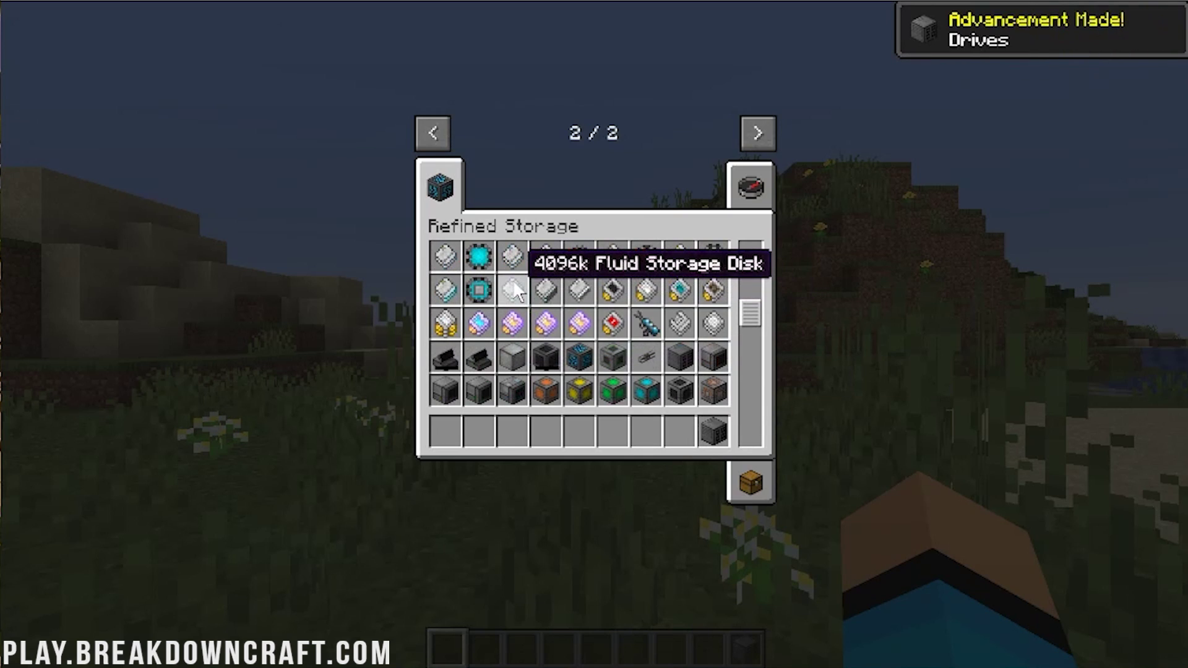
left_click(512, 263)
left_click(566, 424)
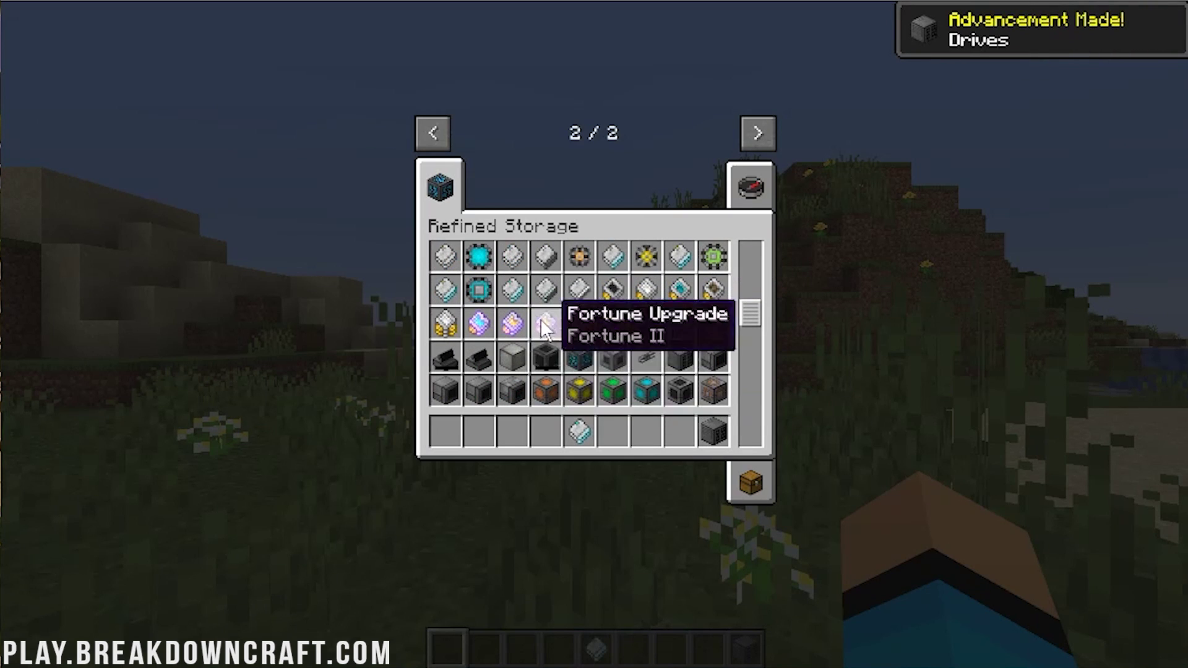
left_click(512, 255)
left_click(615, 433)
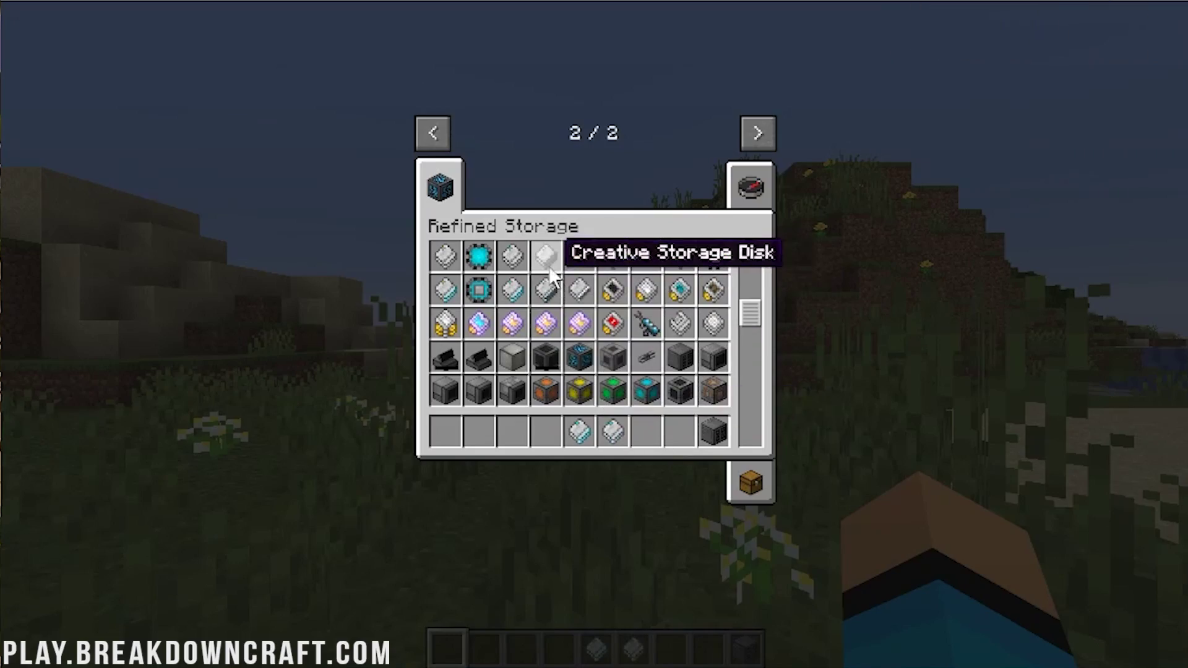
left_click(520, 260)
left_click(645, 431)
key("e")
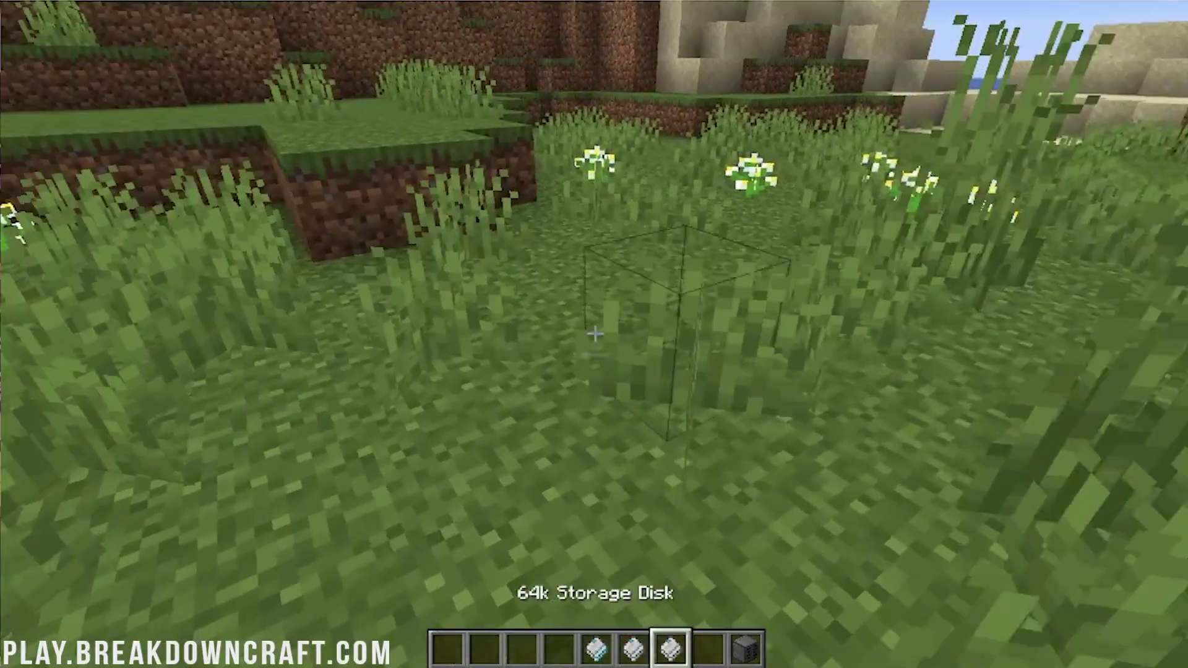
Place the Disk Drive on the raised grass block and load both 64k Storage Disks and the 4096k Fluid Storage Disk into it.
key("9")
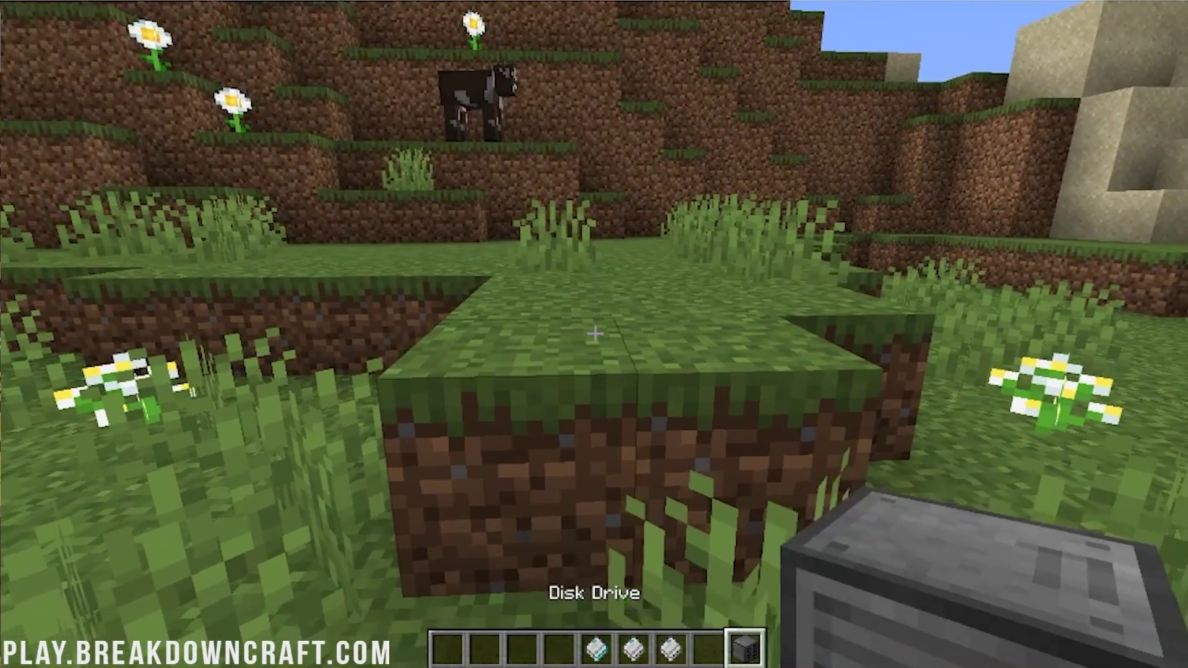
right_click(594, 334)
right_click(593, 334)
left_click(662, 511, "shift")
left_click(630, 511, "shift")
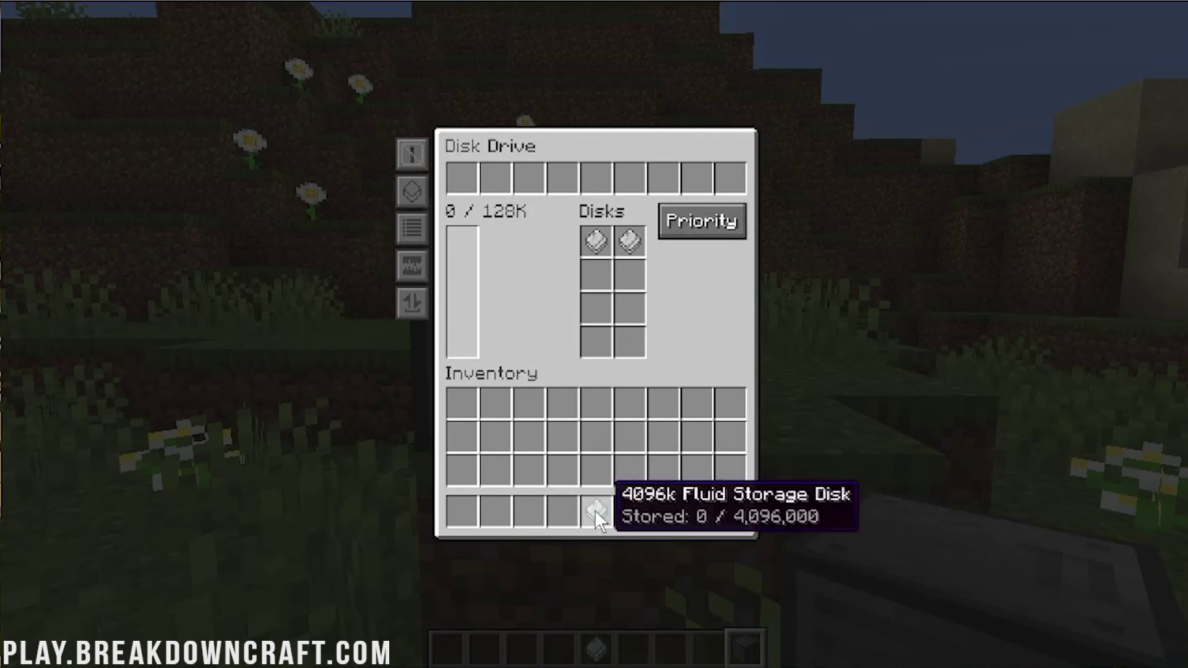
left_click(595, 511, "shift")
key("e")
Inspect the Disk Drive's contents and its priority settings with an empty hand, leaving the priority unchanged.
key("8")
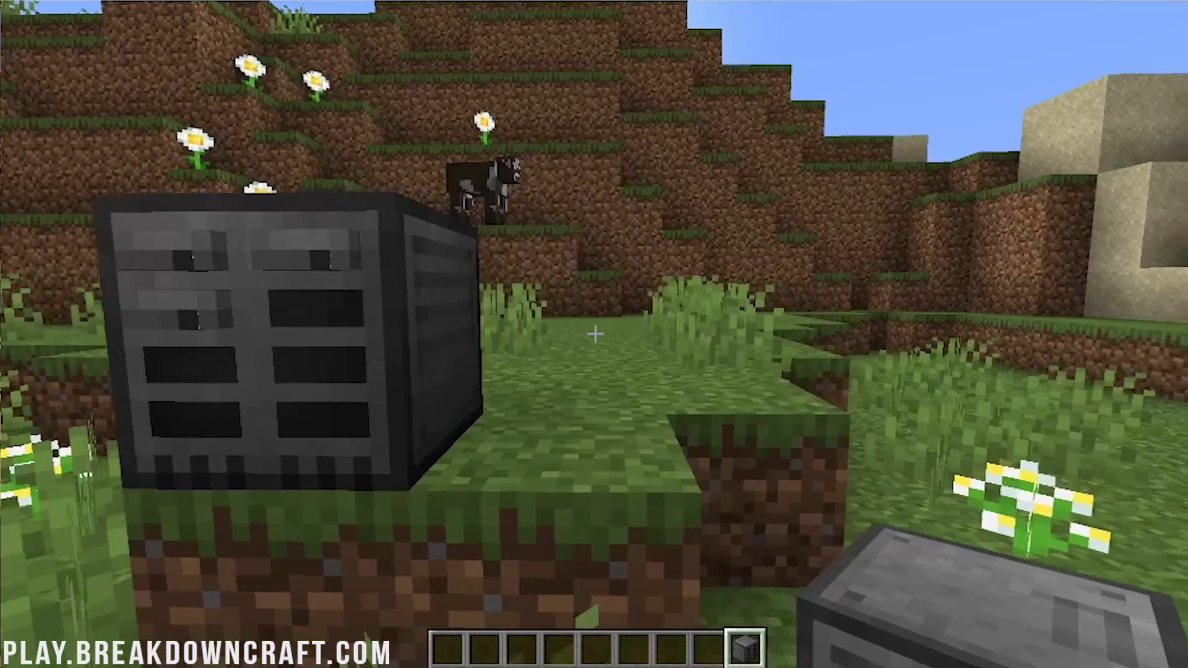
right_click(594, 334)
key("e")
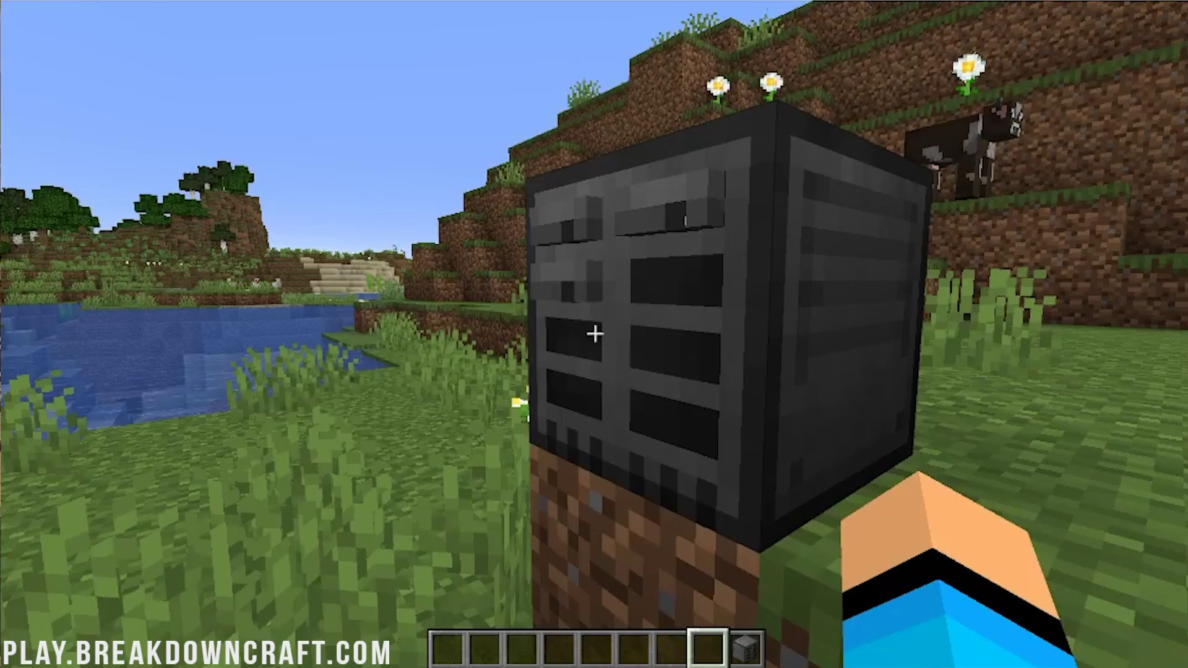
right_click(594, 334)
left_click(703, 218)
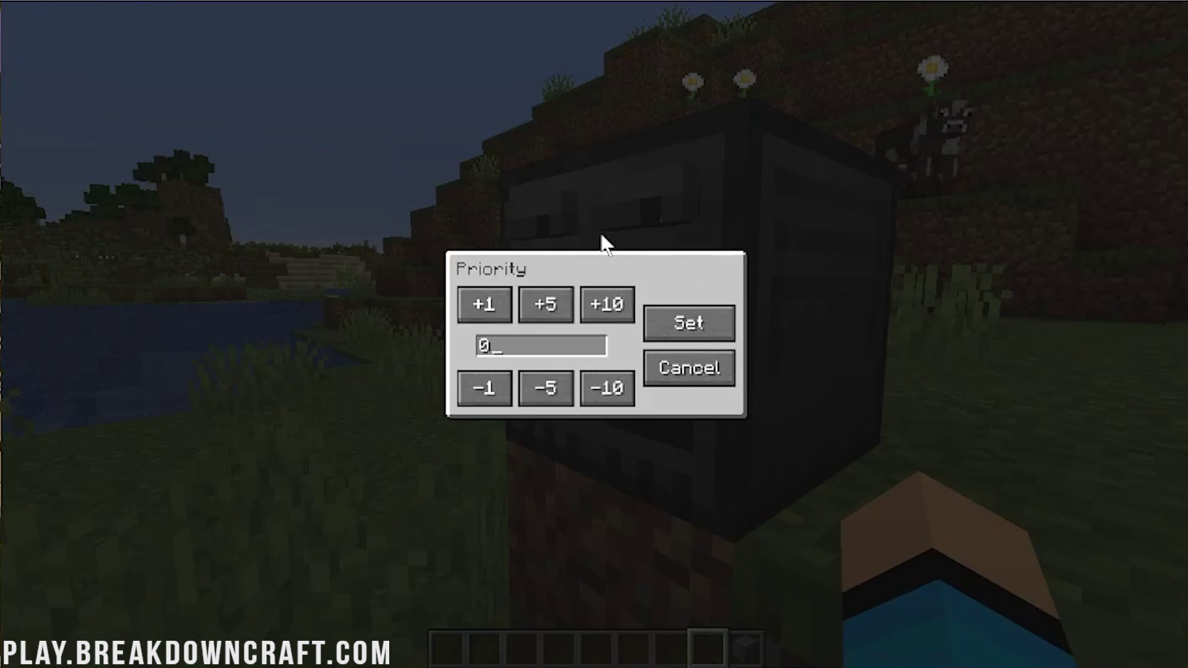
key("Escape")
key("e")
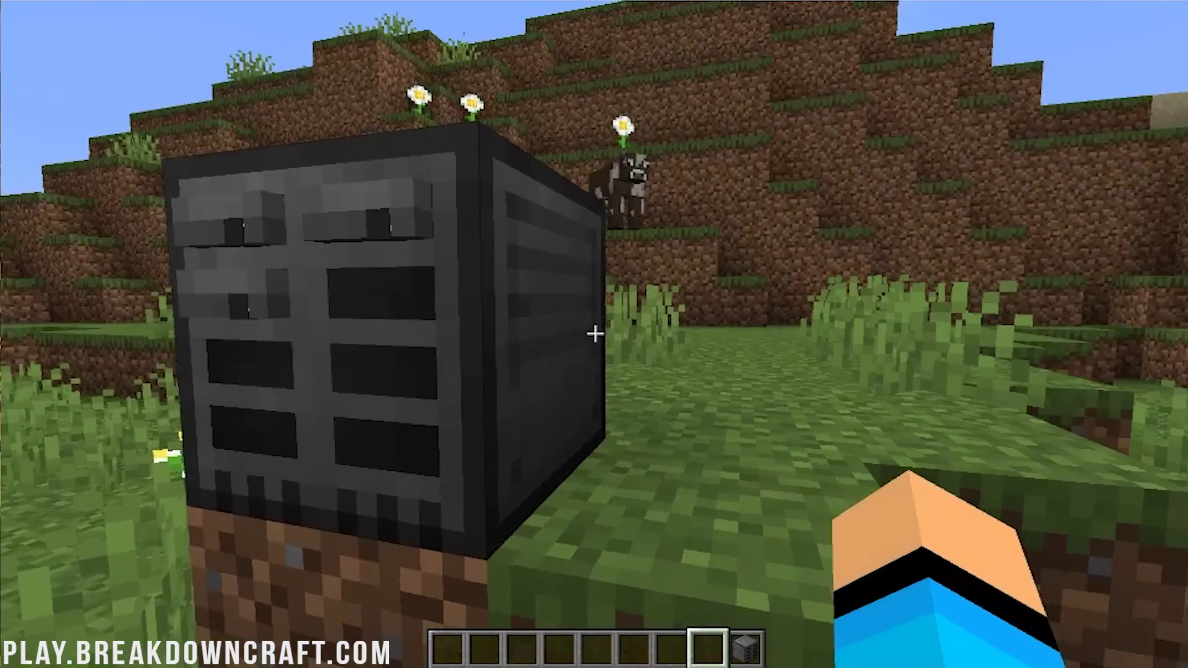
Add a Creative Controller from the Refined Storage items to the hotbar.
key("e")
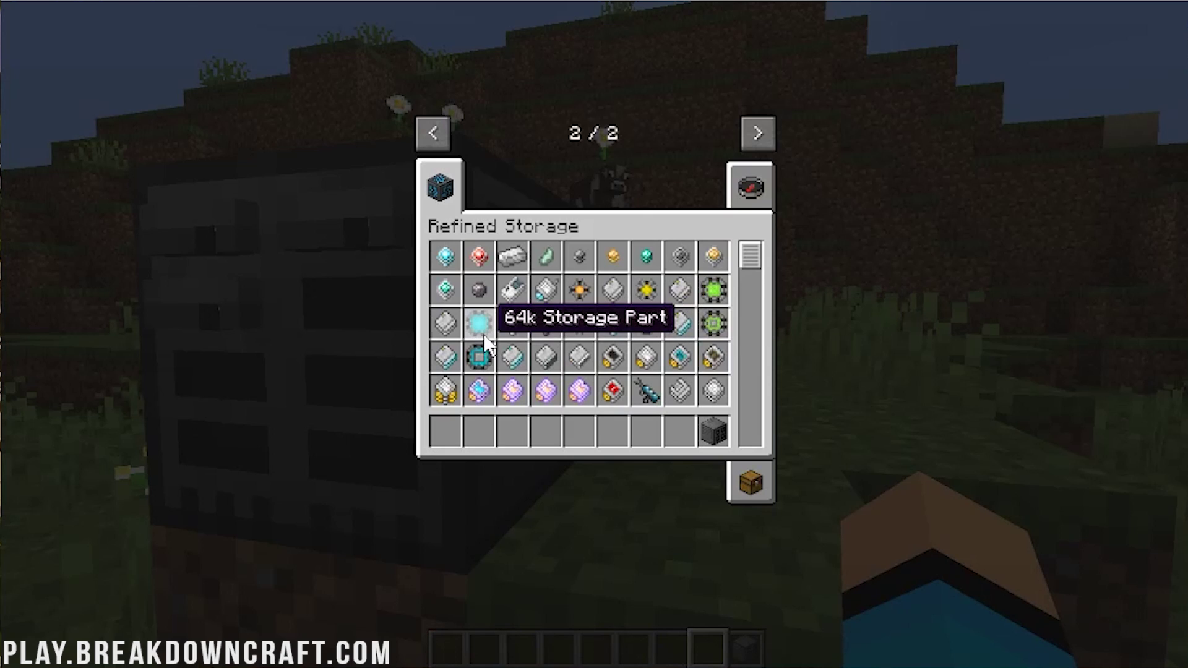
scroll(483, 333, "down", 1)
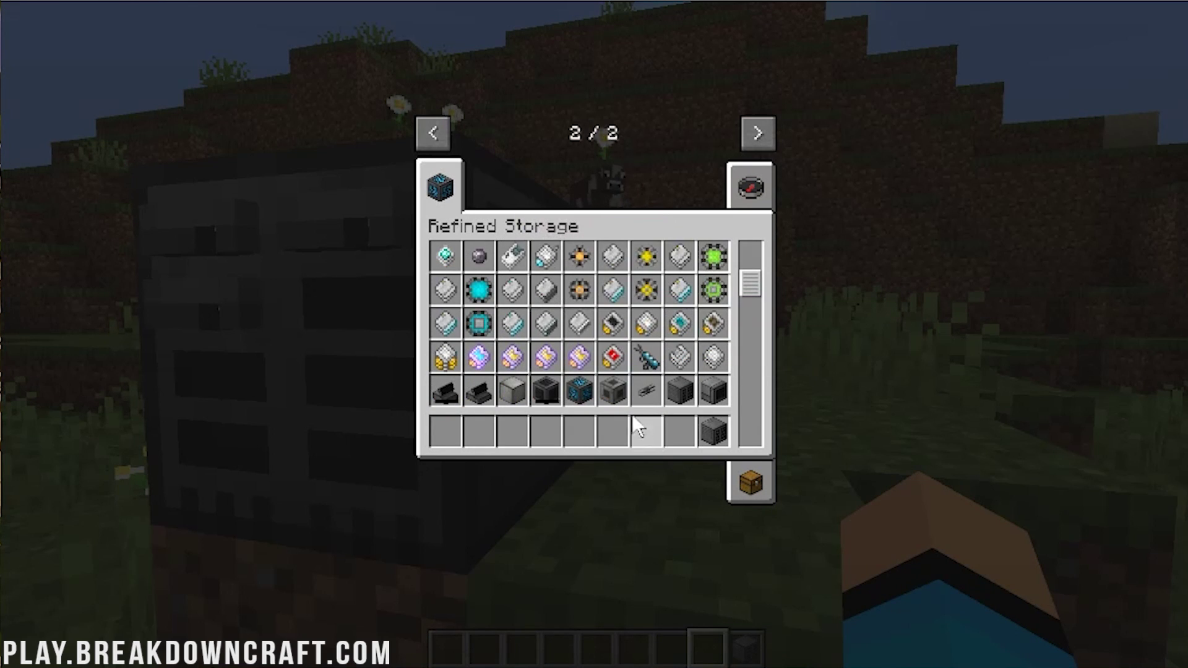
left_click(540, 380)
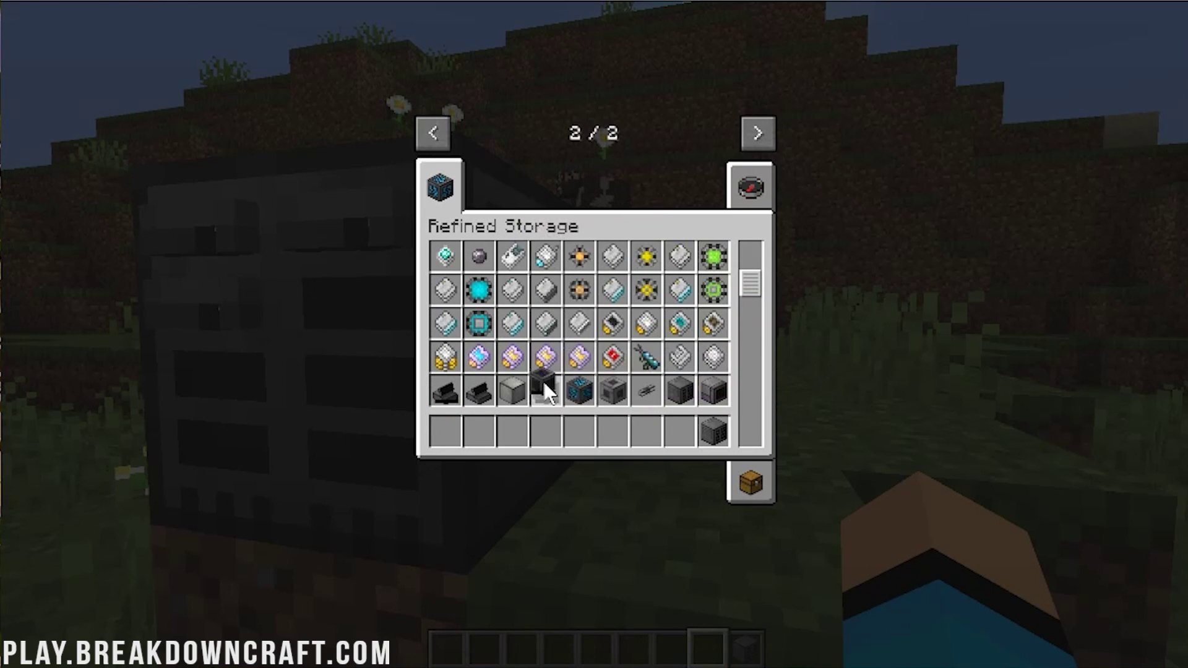
left_click(589, 389)
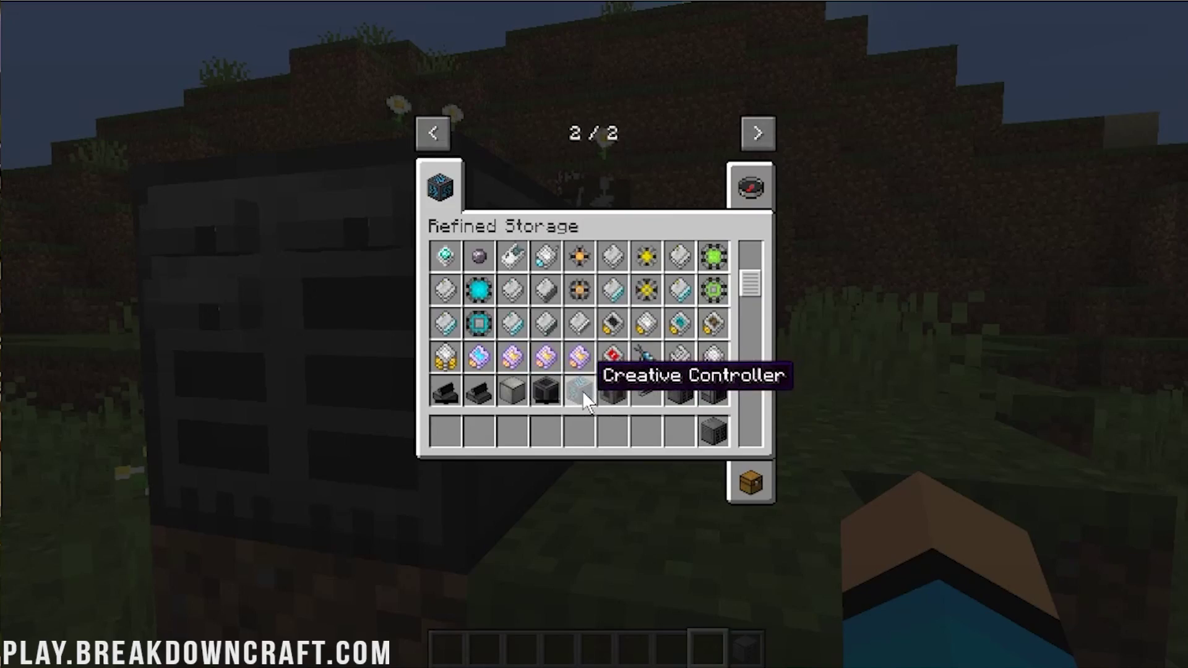
left_click(578, 391)
left_click(573, 422)
key("e")
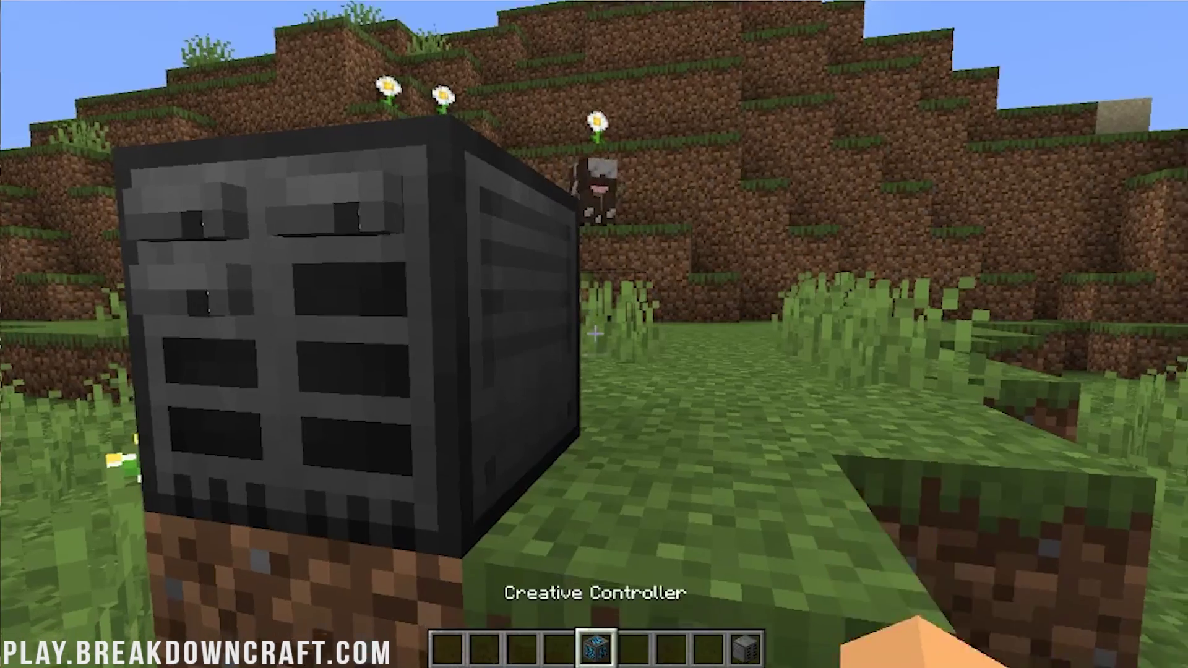
Place the Creative Controller directly beside the Disk Drive and view both blocks.
key("w")
right_click(594, 334)
key("s")
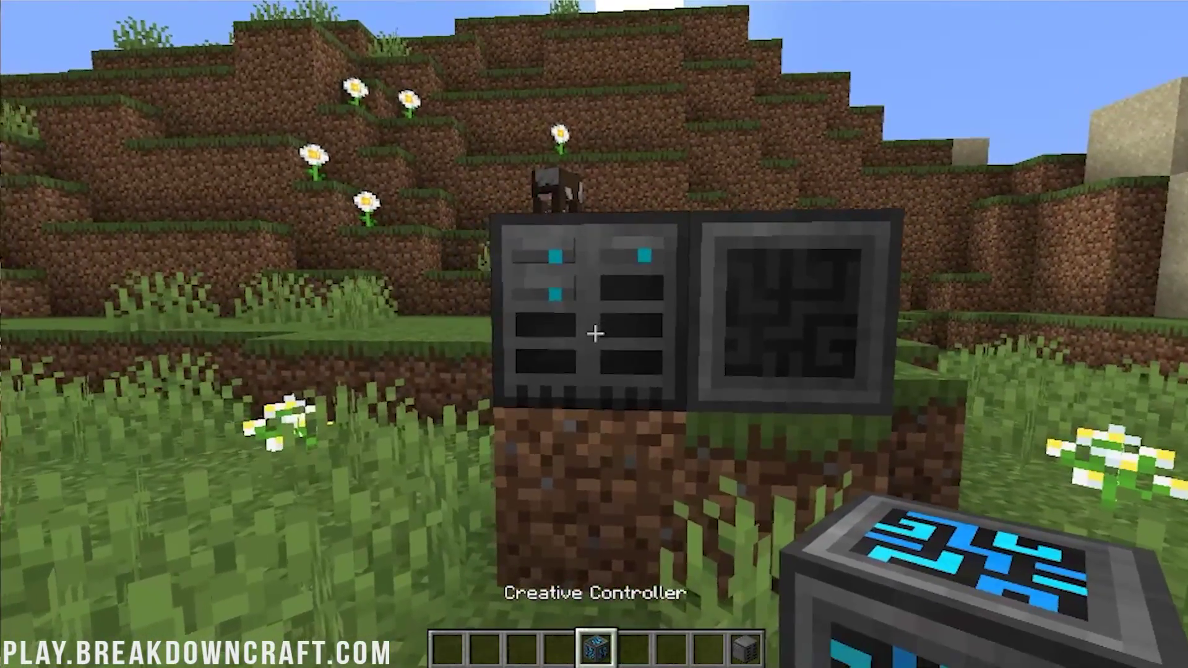
key("w")
key("s")
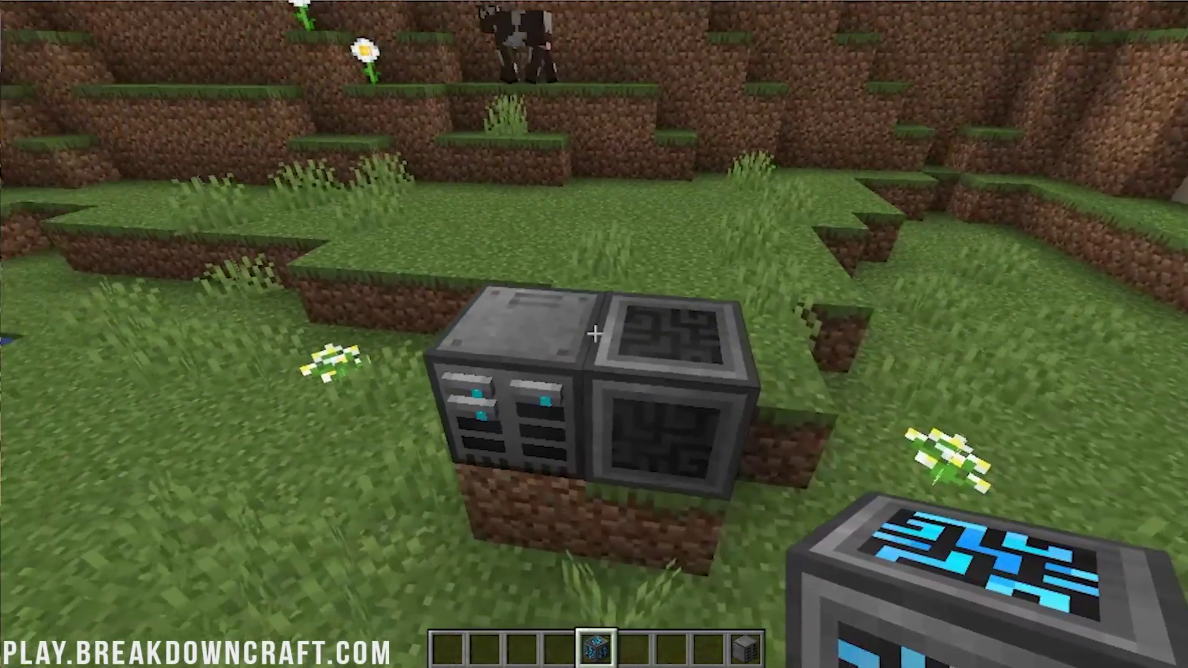
Add a Crafter from the Refined Storage items to the second hotbar slot and hold it.
key("e")
scroll(657, 358, "down", 10)
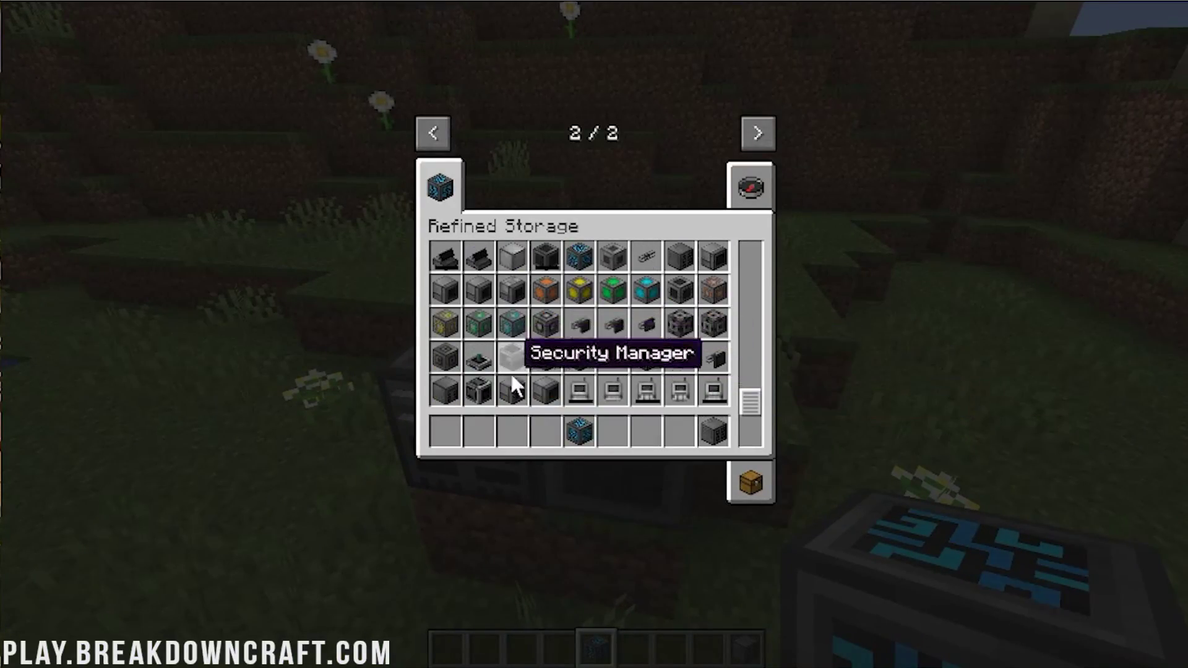
left_click(626, 399)
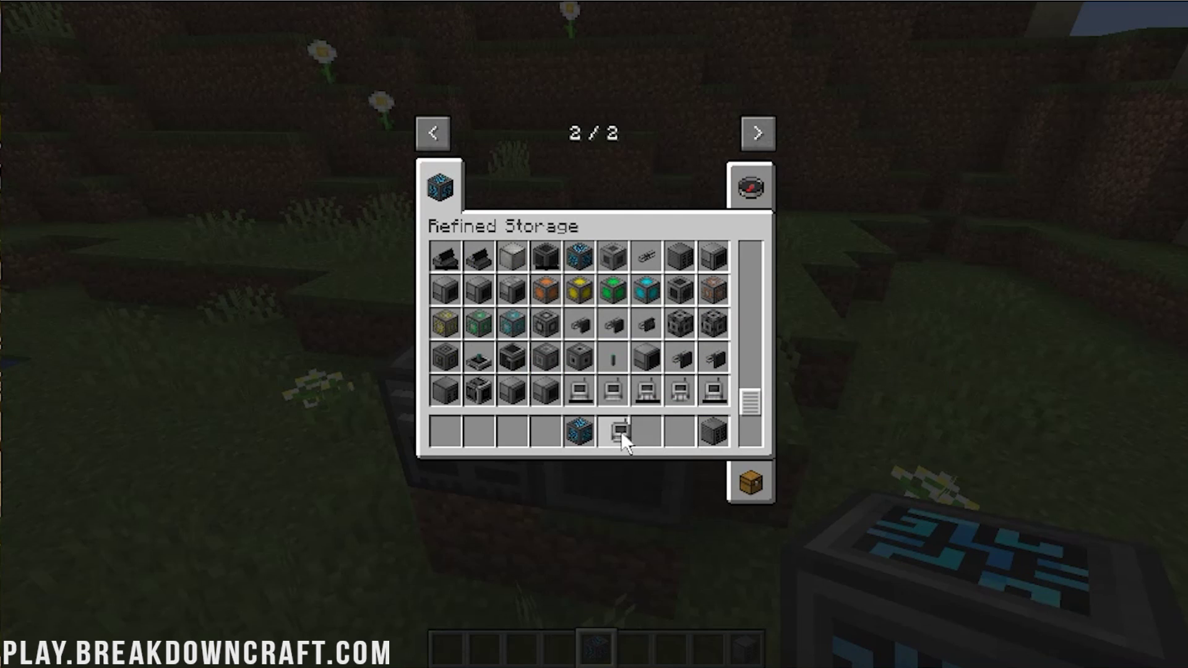
left_click(584, 348)
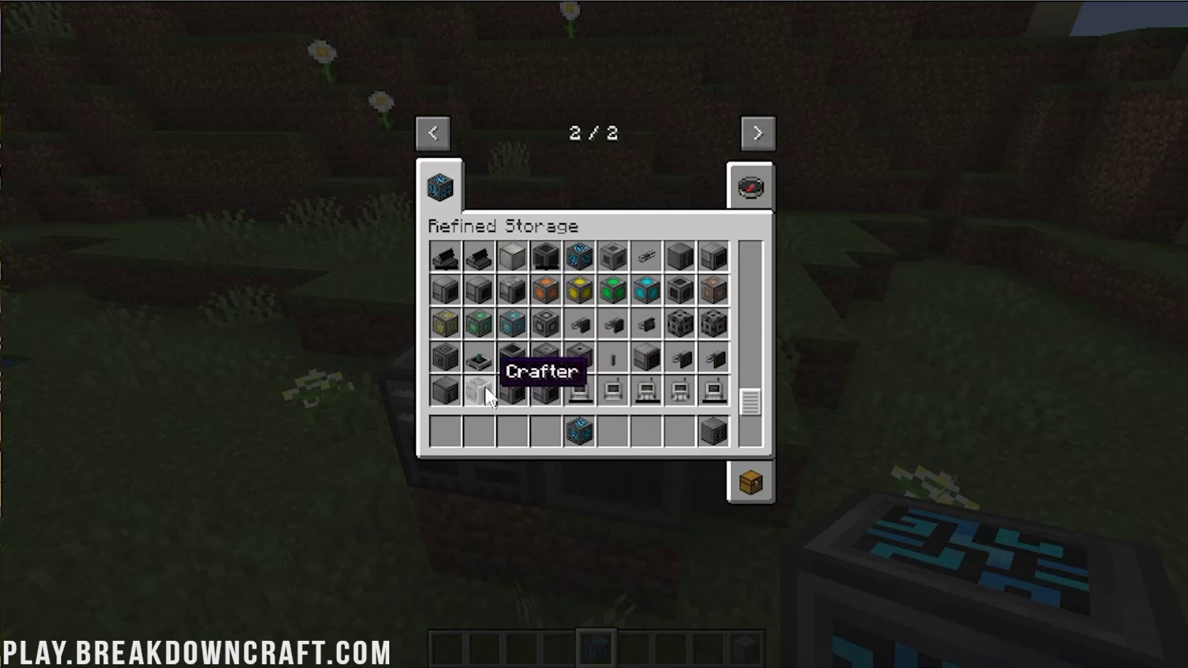
left_click(491, 440)
key("Escape")
key("2")
Place the Crafter on top of the Disk Drive and take a brief look at its interface.
right_click(594, 334)
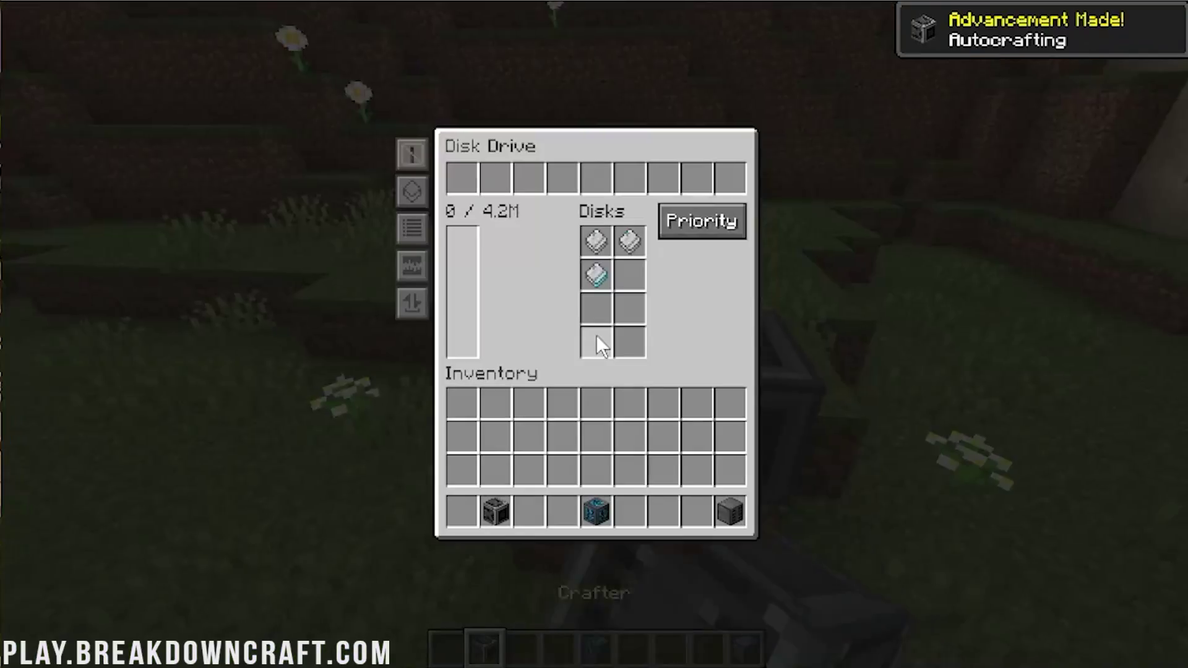
key("Escape")
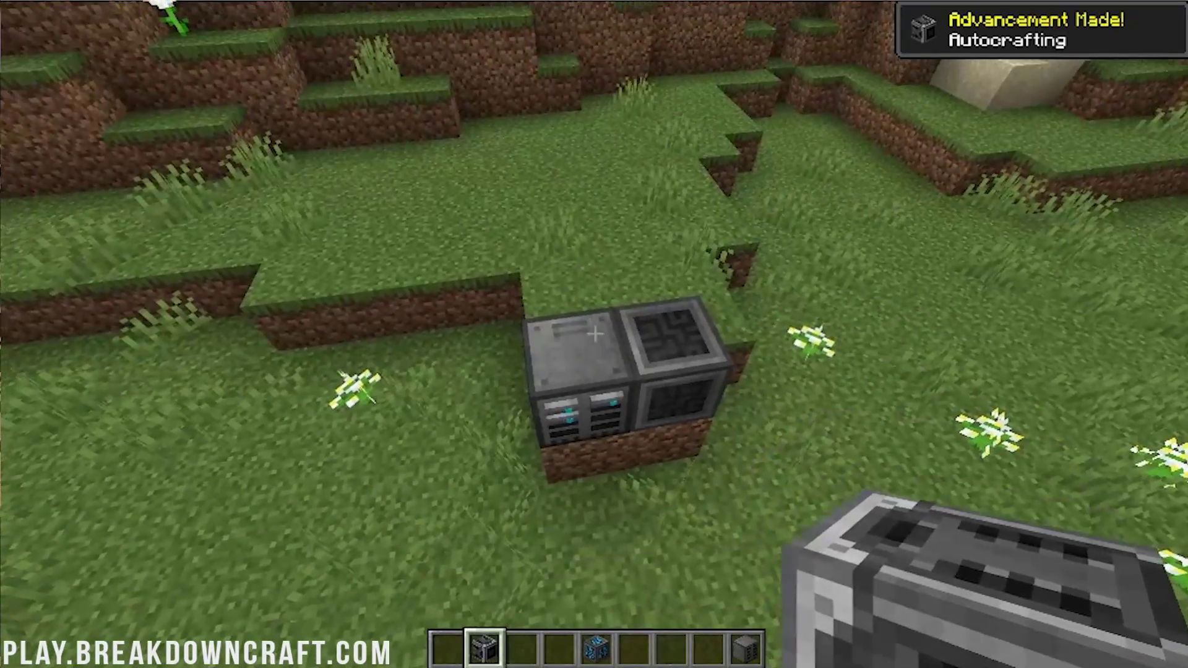
right_click(594, 334)
right_click(594, 334)
key("Escape")
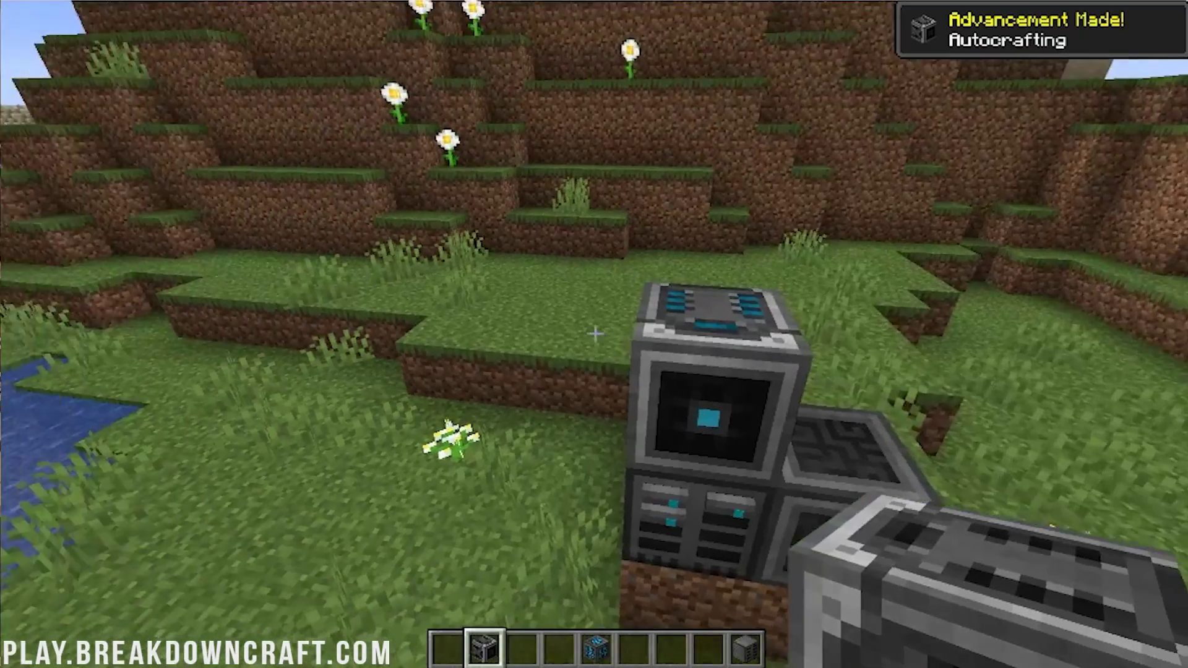
Add an Interface block from the Refined Storage items to the sixth hotbar slot and hold it.
key("e")
scroll(685, 362, "down", 6)
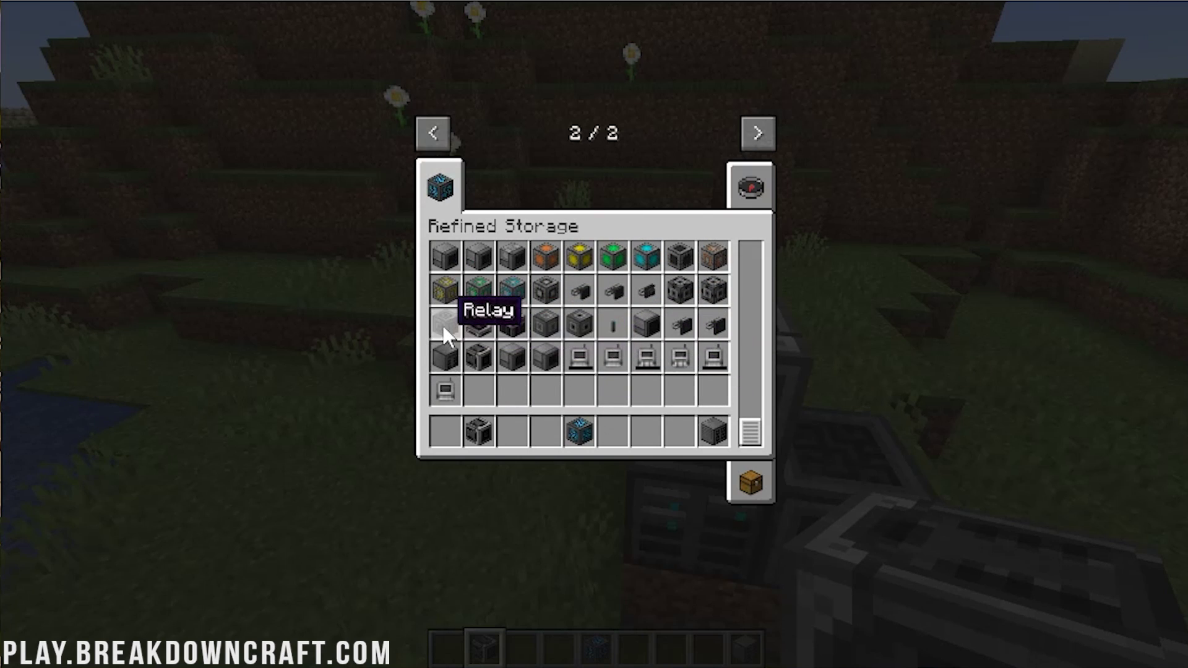
left_click(556, 320)
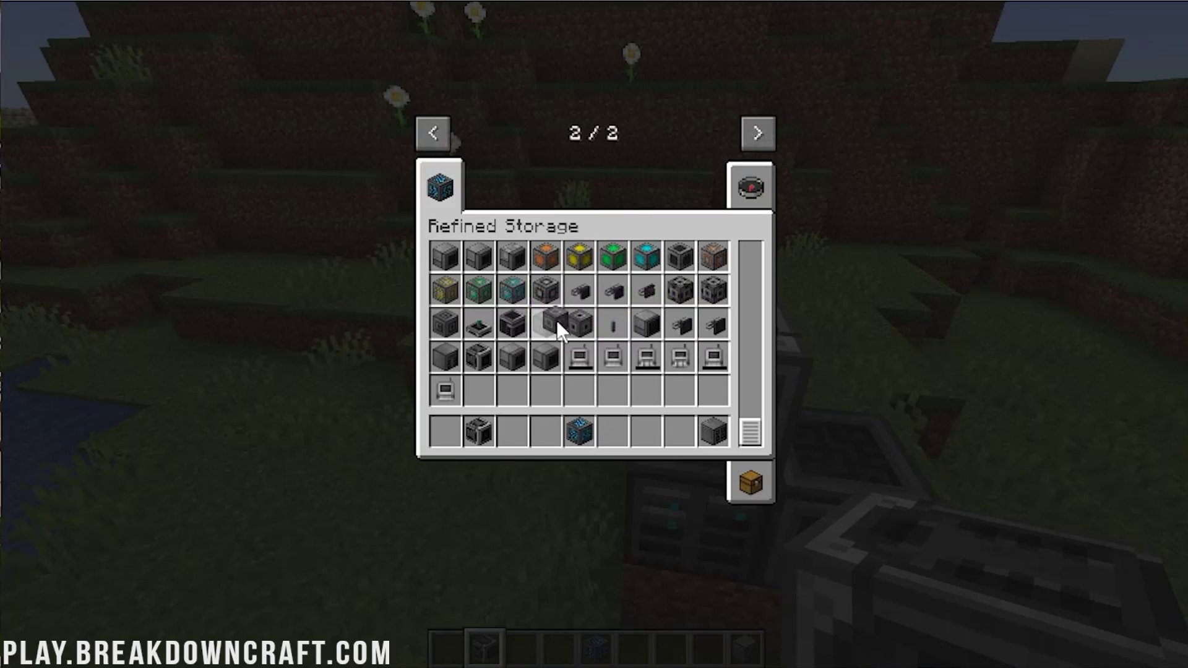
left_click(613, 430)
key("e")
key("6")
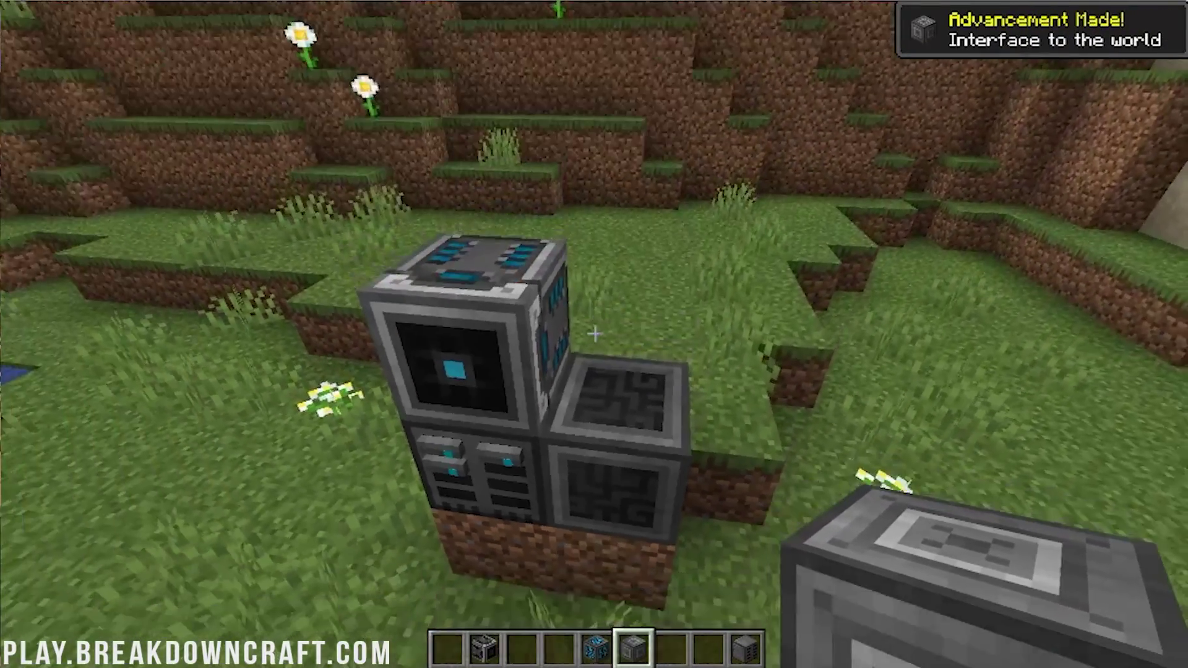
Place the Interface on top of the Creative Controller and move the held Interface block into its import slots.
right_click(595, 334)
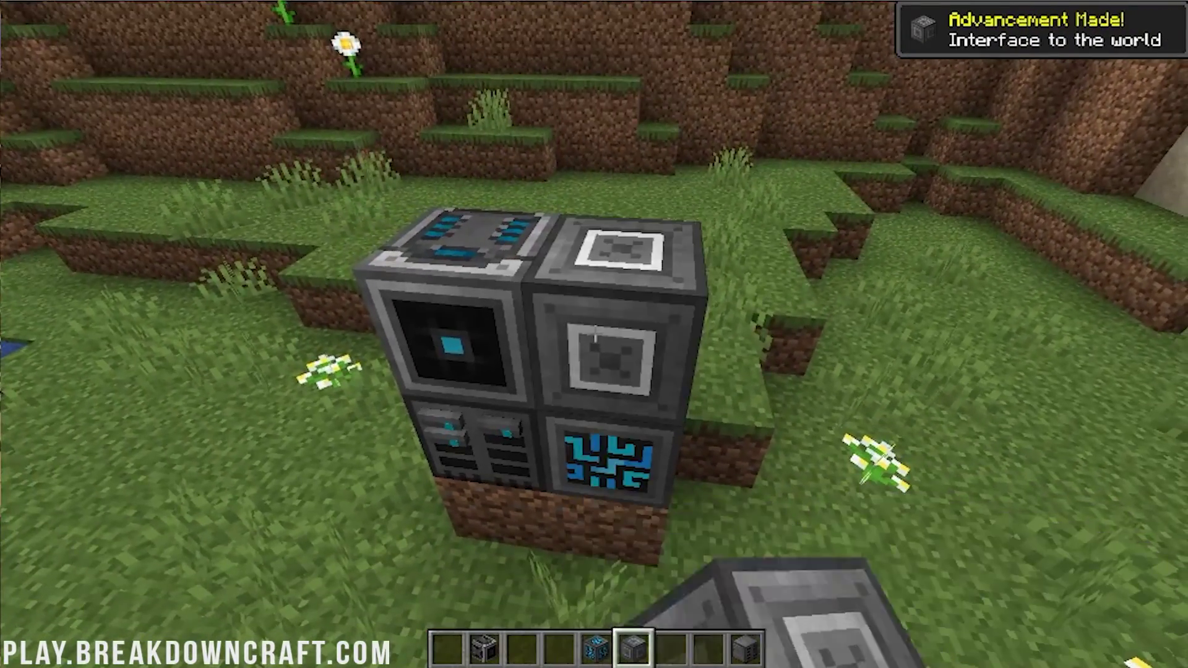
right_click(595, 334)
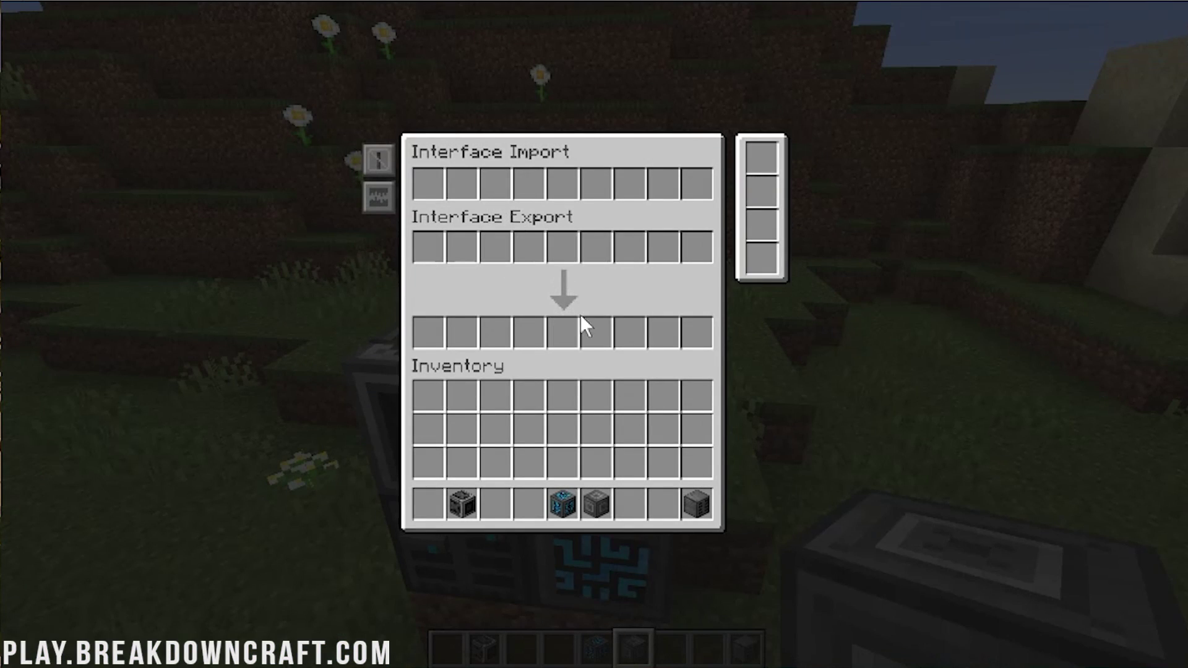
left_click(598, 489, "shift")
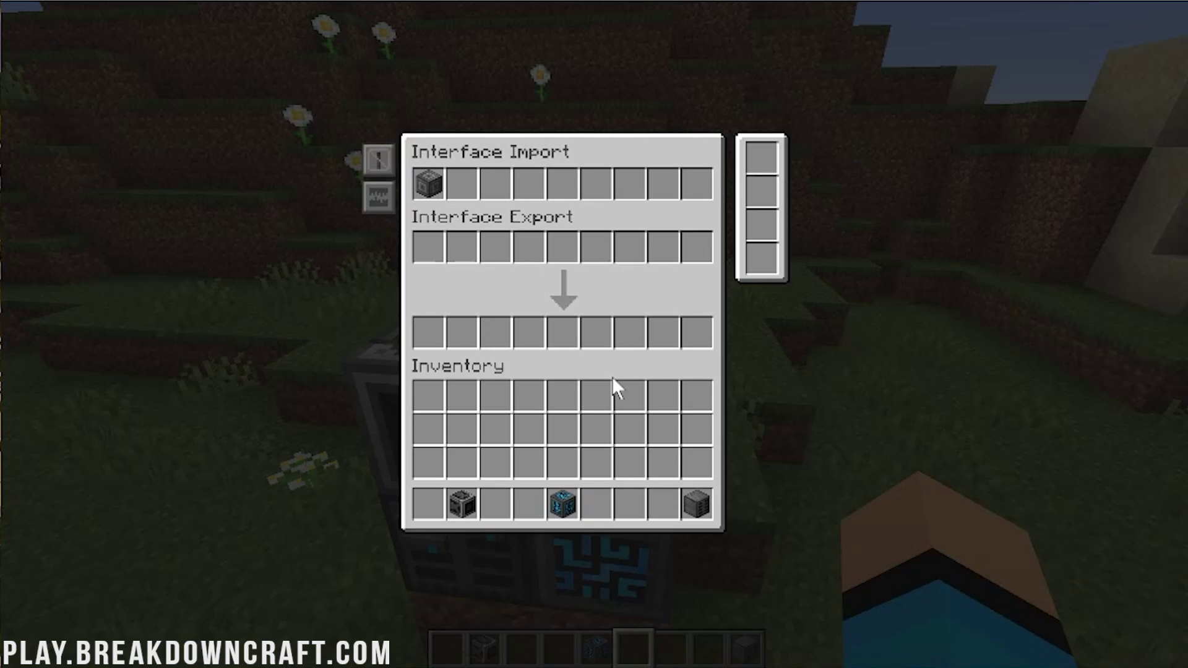
key("Escape")
Add a Storage Monitor from the Refined Storage items to the seventh hotbar slot and hold it.
key("e")
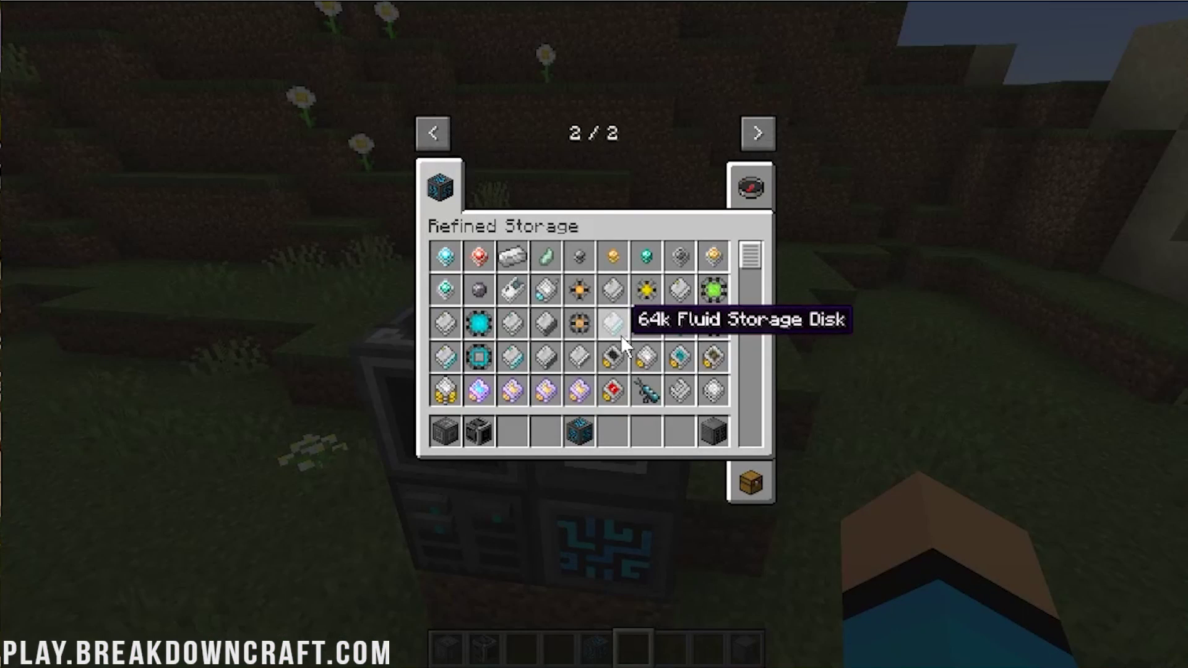
scroll(631, 353, "down", 5)
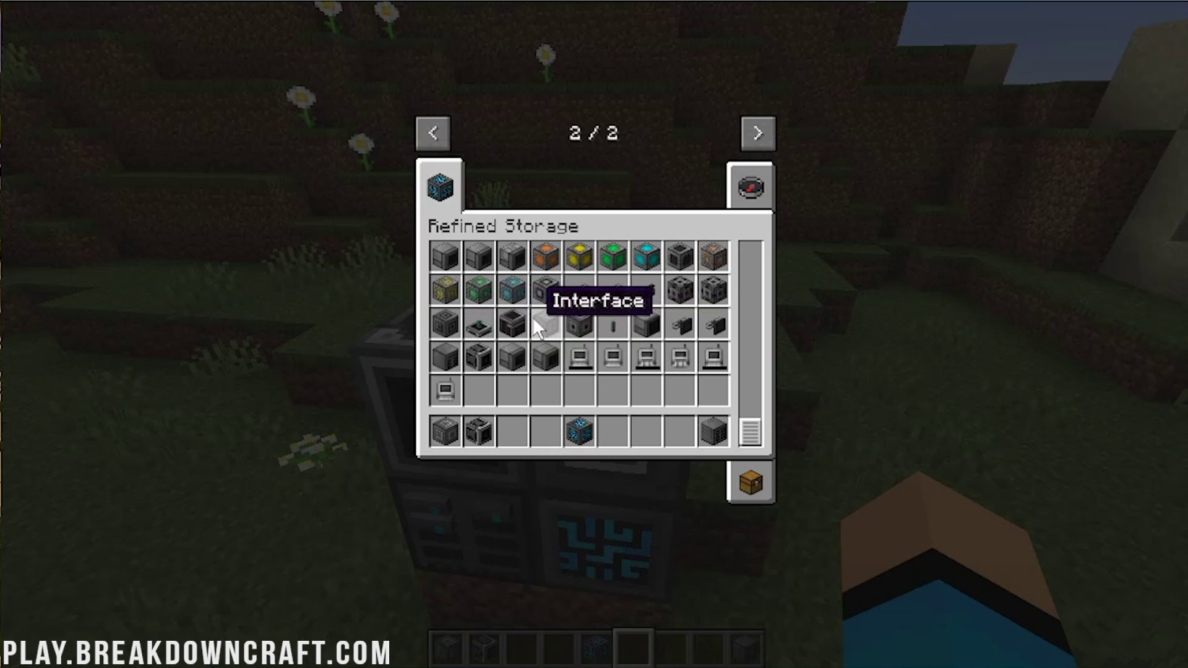
left_click(641, 318)
left_click(647, 428)
key("e")
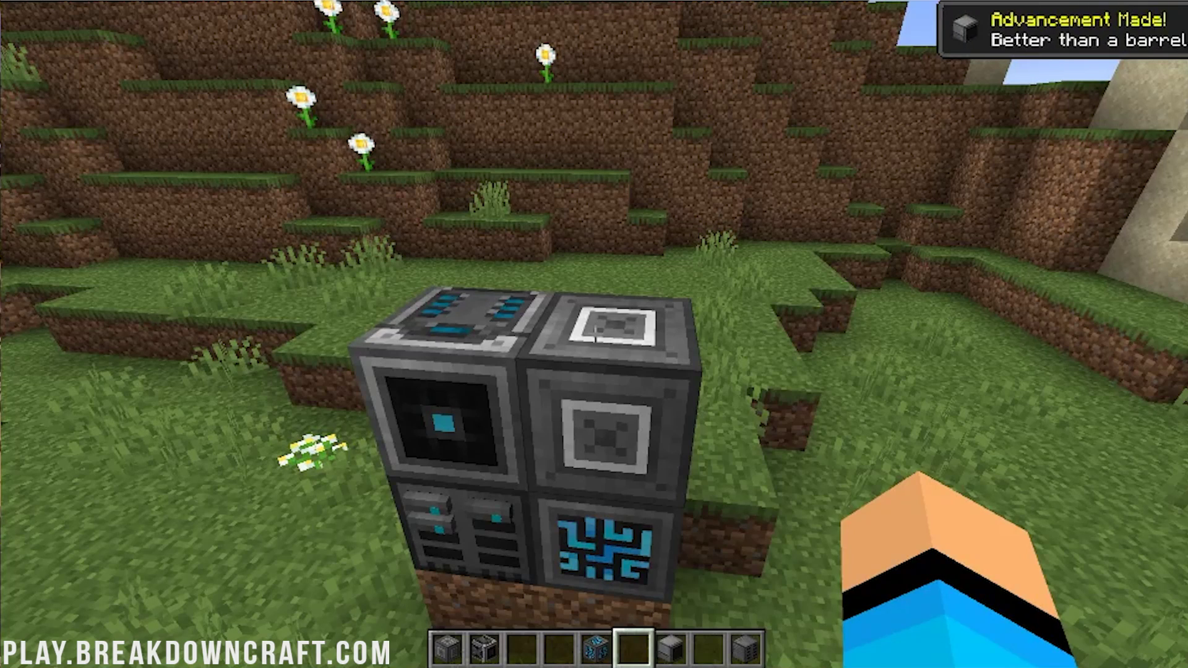
scroll(594, 335, "down", 1)
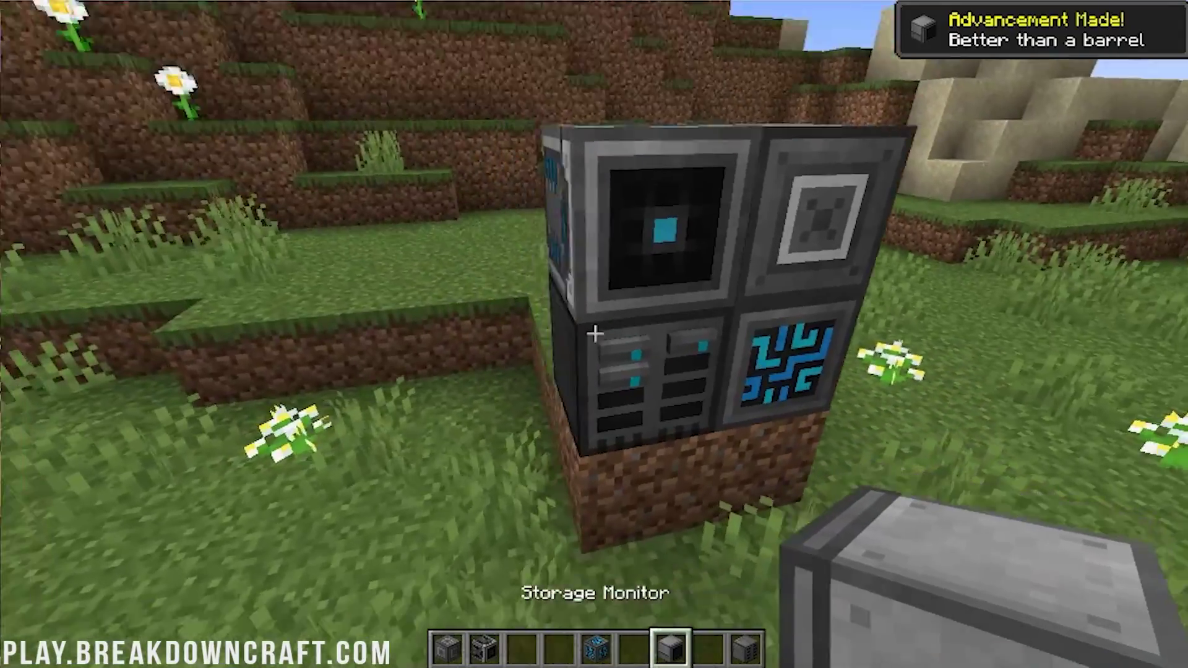
Try the Storage Monitor beside the Disk Drive and on top of the Crafter, breaking it again each time.
right_click(594, 334)
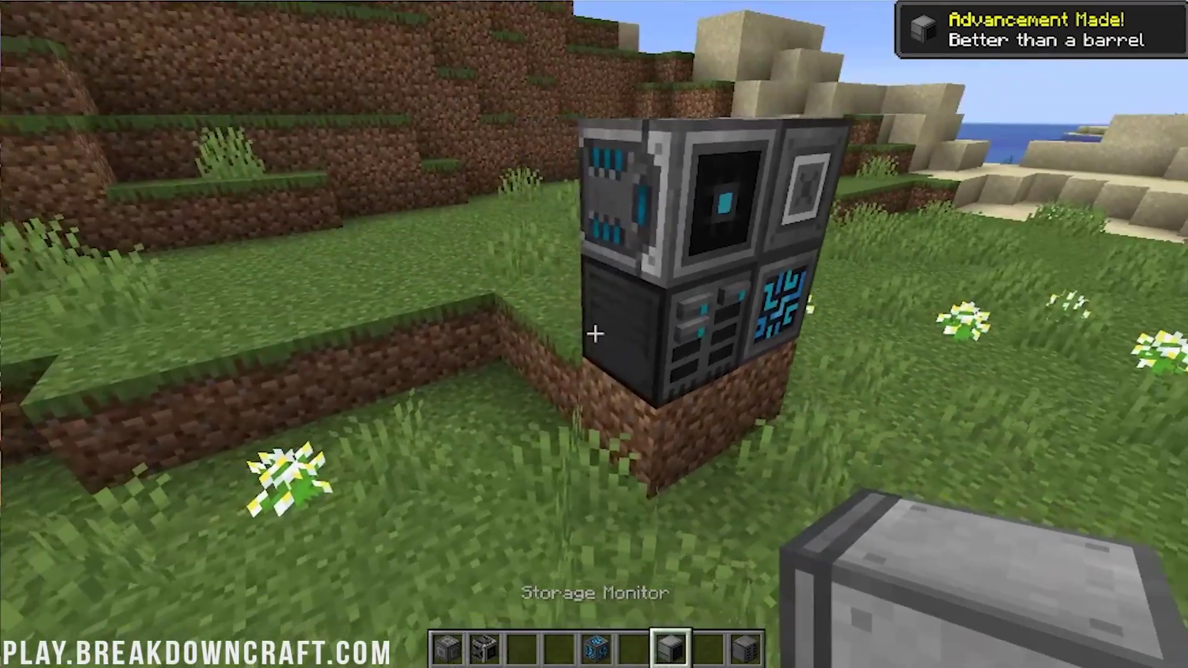
right_click(594, 334)
left_click(594, 334)
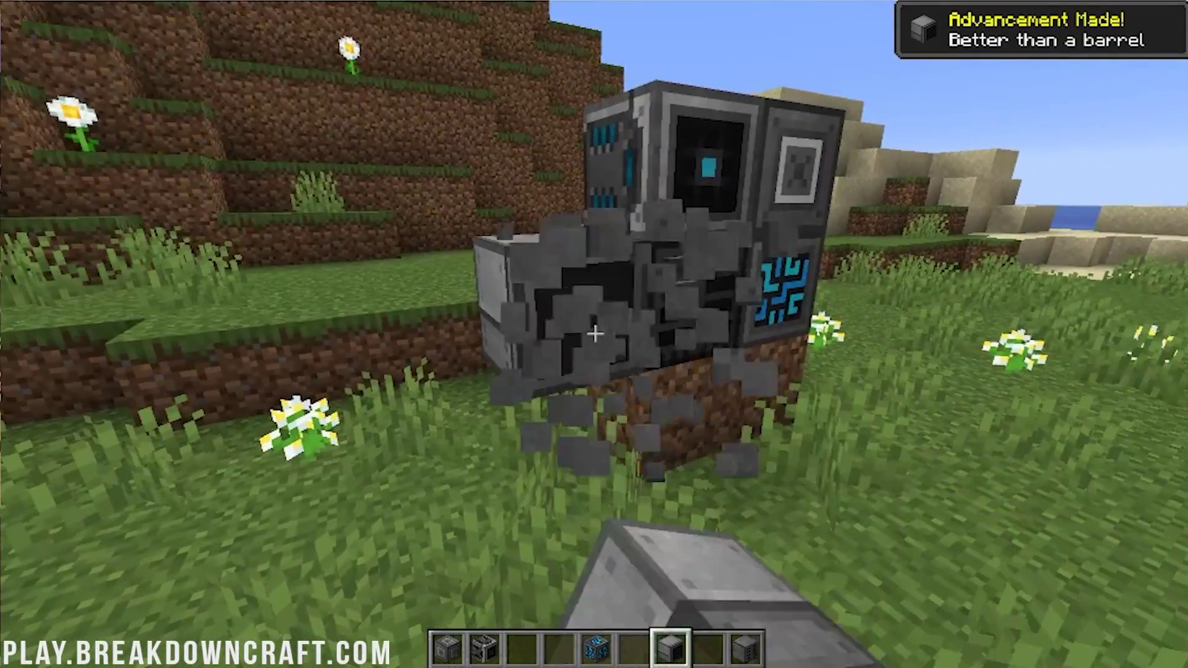
right_click(594, 334)
left_click(594, 334)
left_click(594, 335)
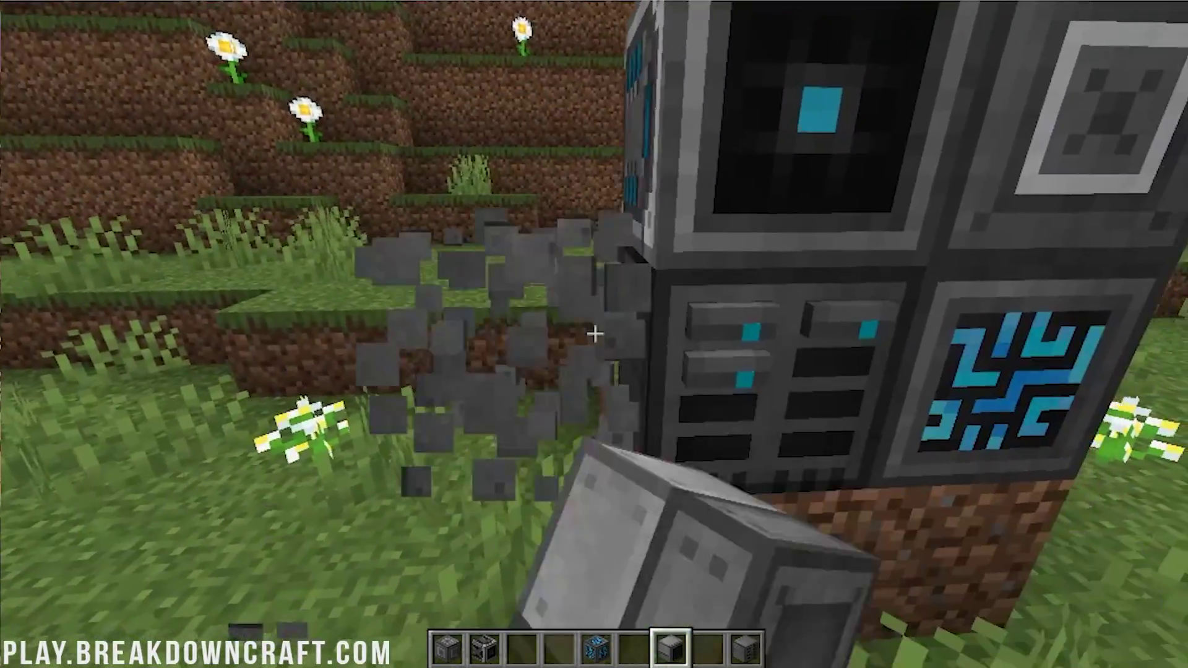
right_click(594, 334)
left_click(594, 334)
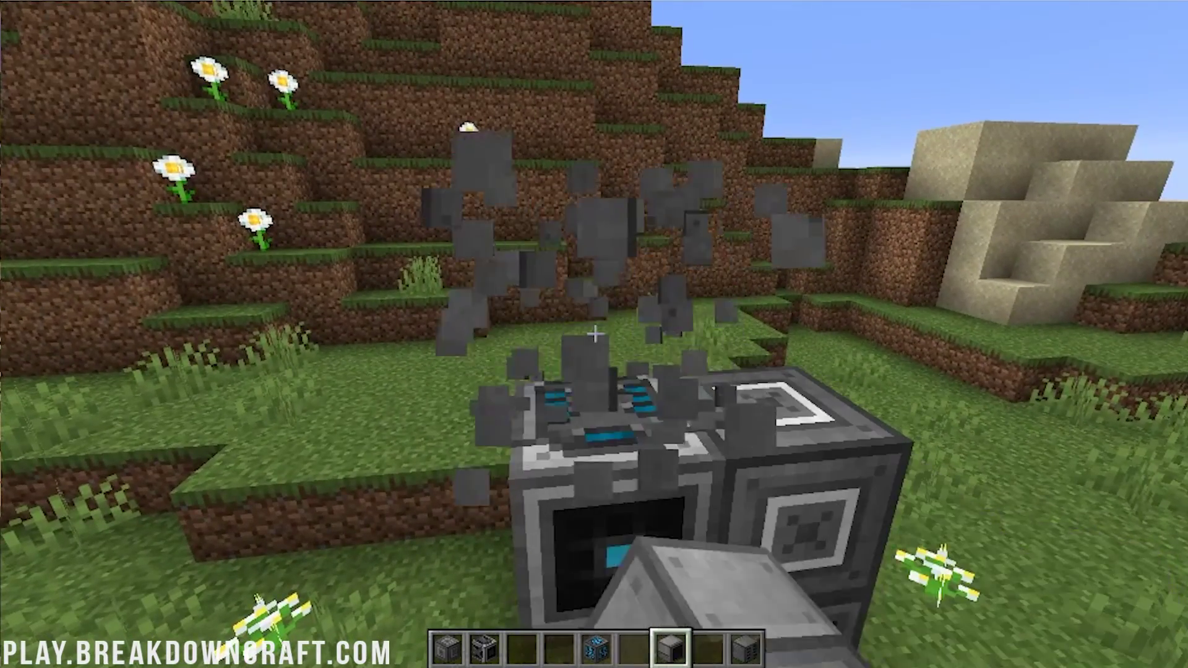
Add an Importer from the Refined Storage items to the fourth hotbar slot and place it on the side of the Crafter.
key("e")
scroll(644, 352, "down", 5)
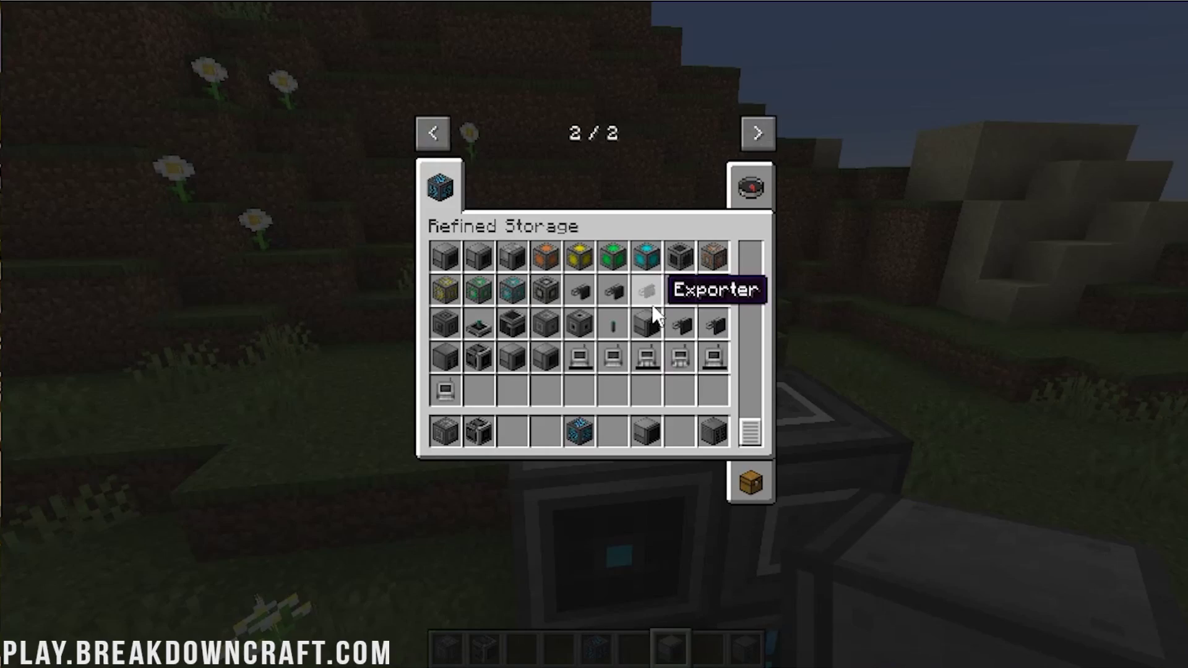
left_click(615, 294)
left_click(545, 431)
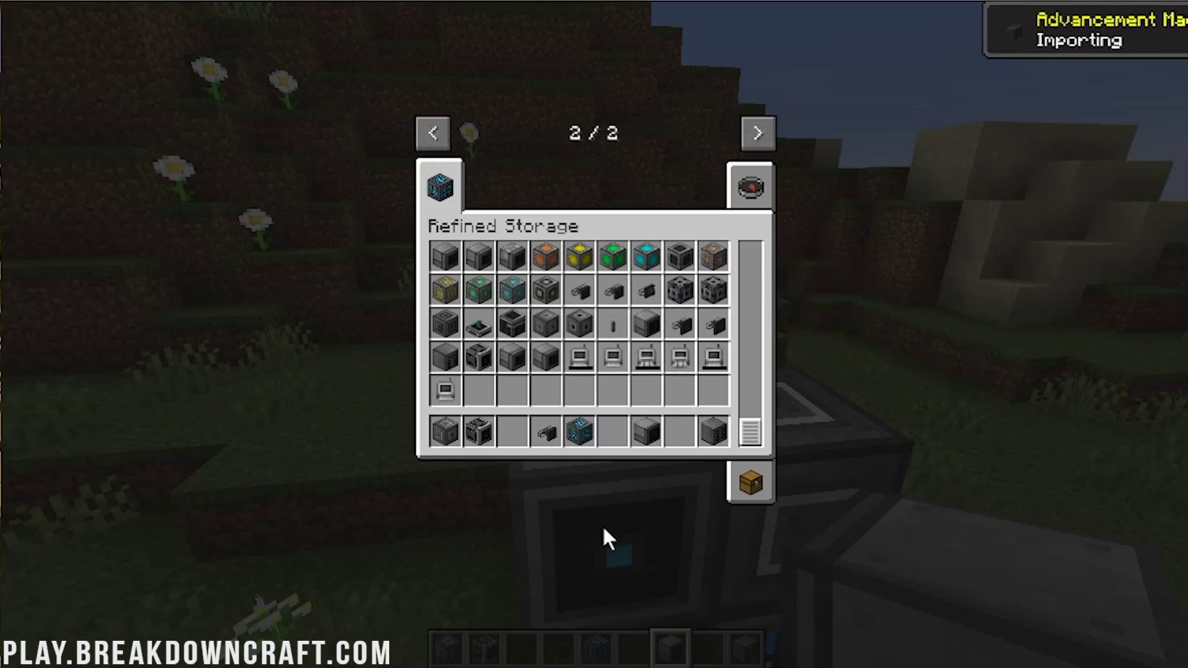
key("e")
key("e")
key("e")
key("3")
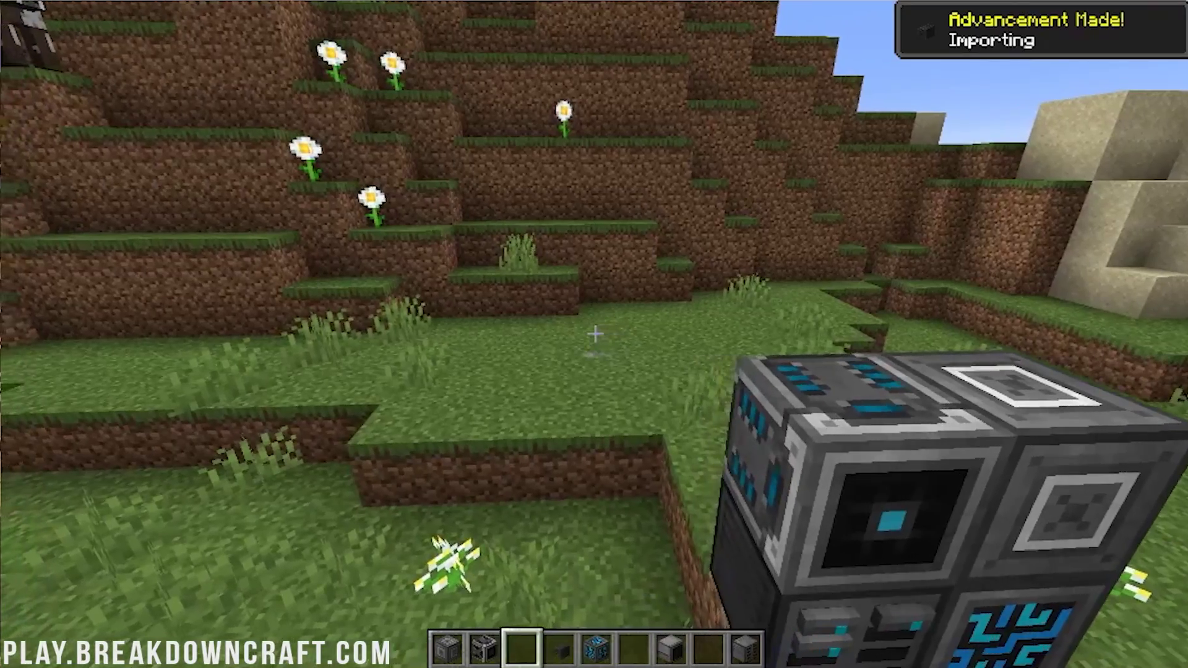
key("4")
right_click(594, 334)
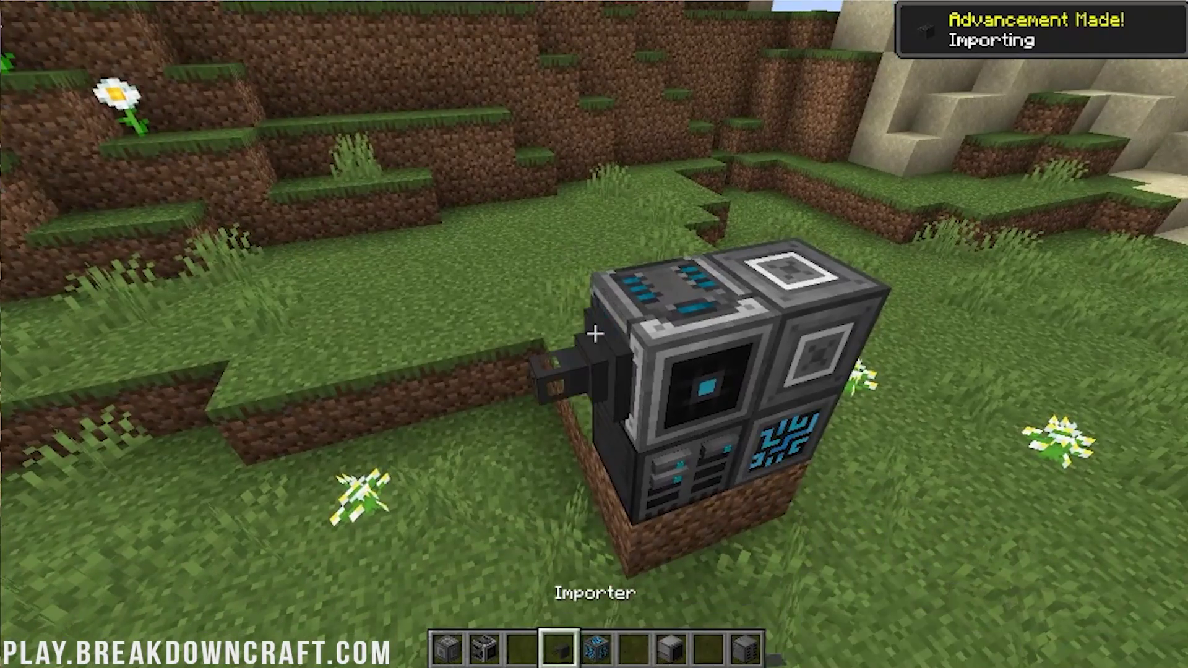
Search all items for "chest" and add a Chest to the third hotbar slot.
key("e")
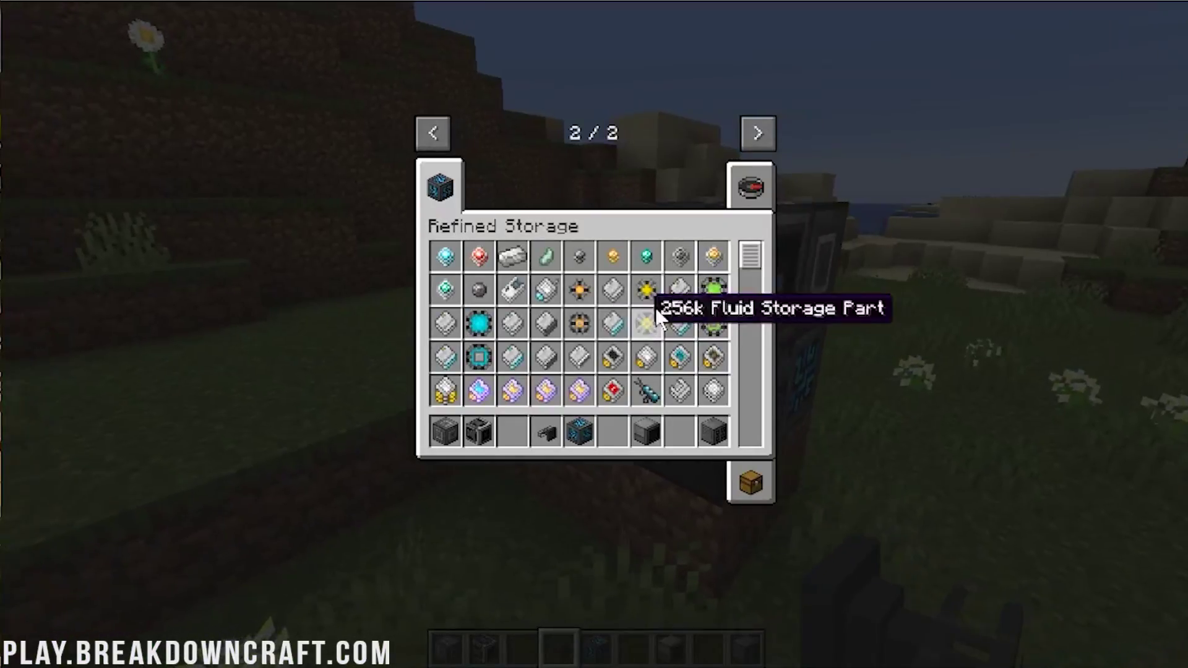
left_click(747, 187)
type("chest")
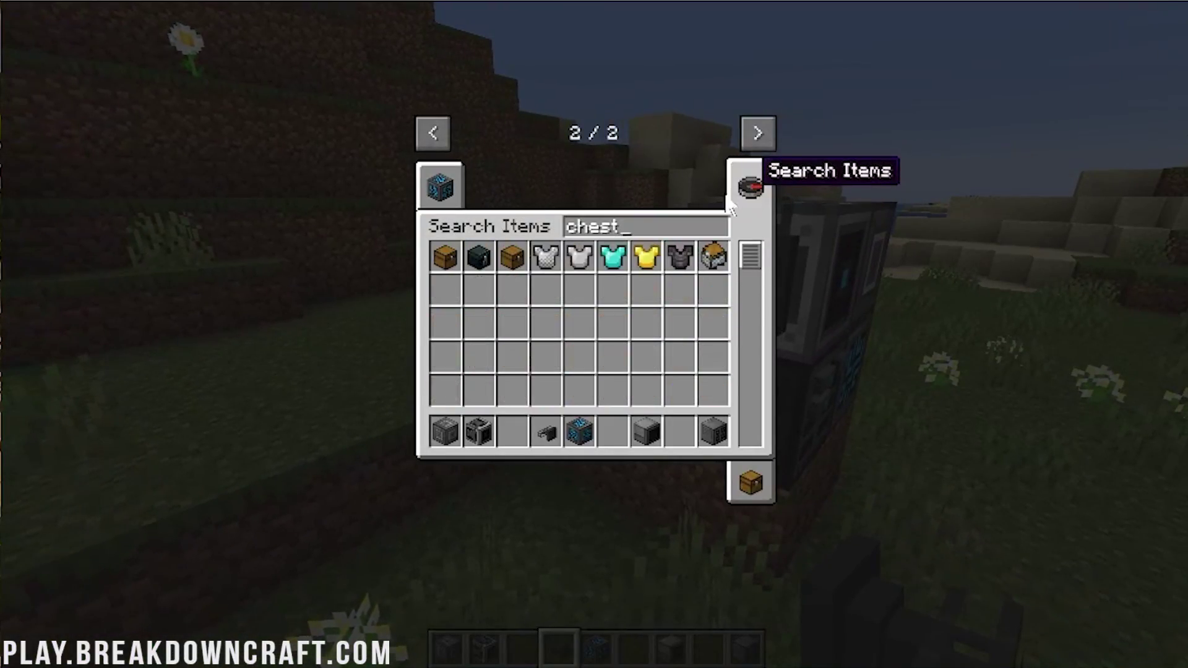
left_click(444, 256)
left_click(513, 431)
key("e")
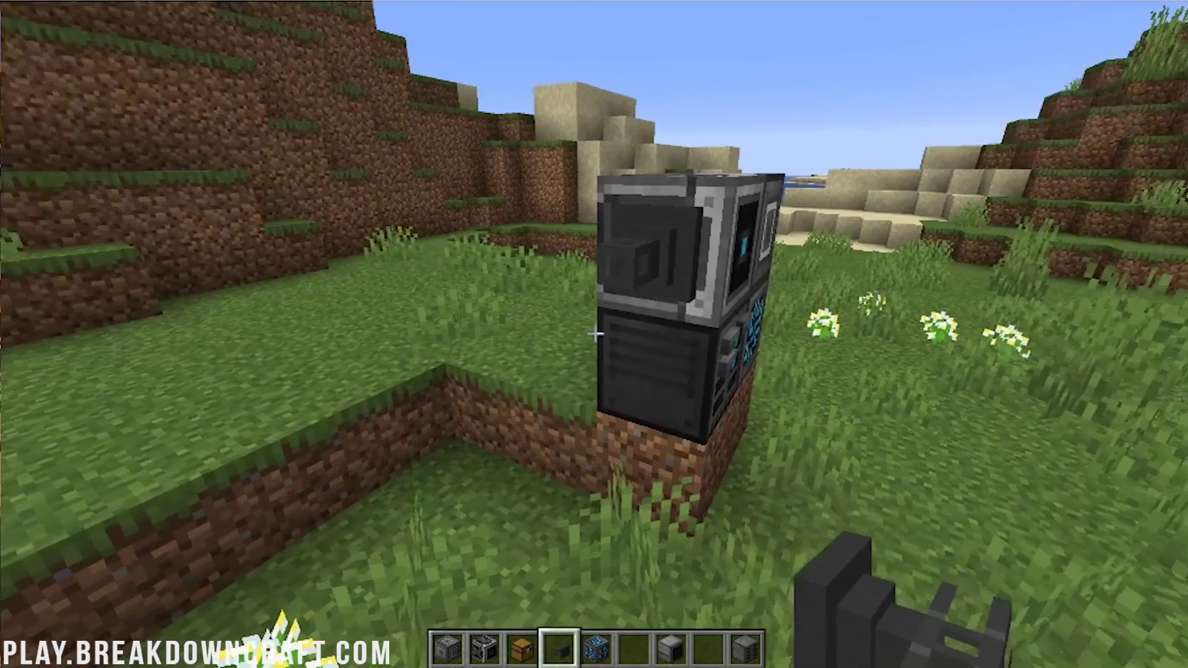
Place a Chest beside the Importer, take a brief look inside it, and break the Chest again.
key("3")
right_click(594, 334)
right_click(594, 334)
right_click(595, 334)
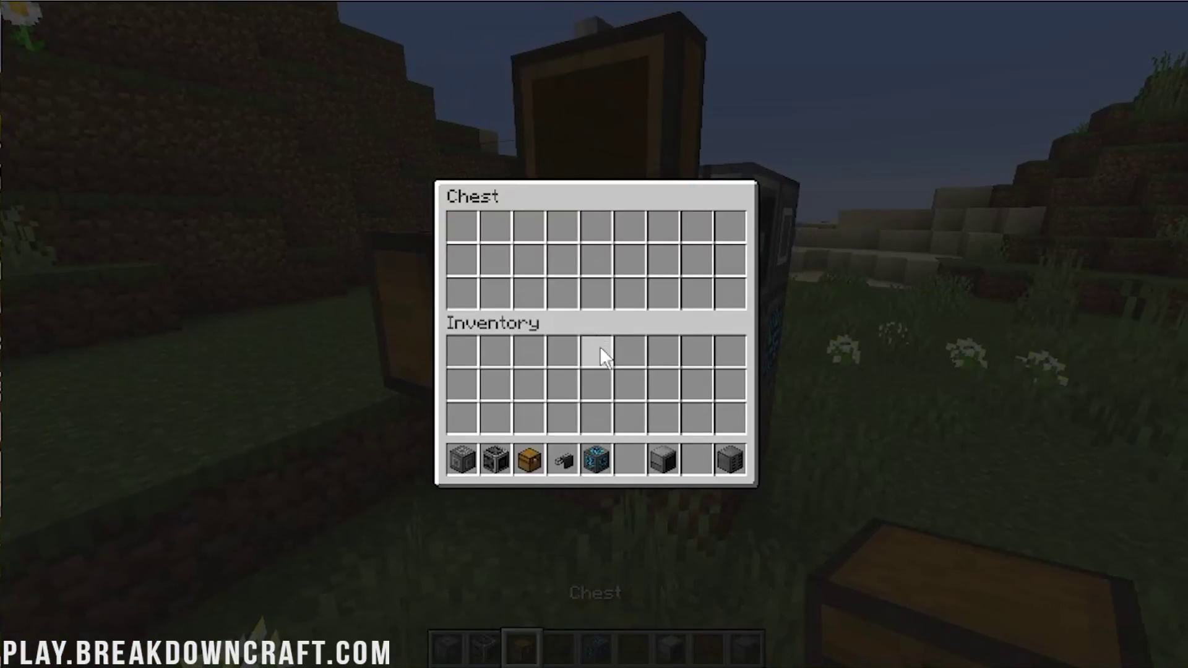
key("e")
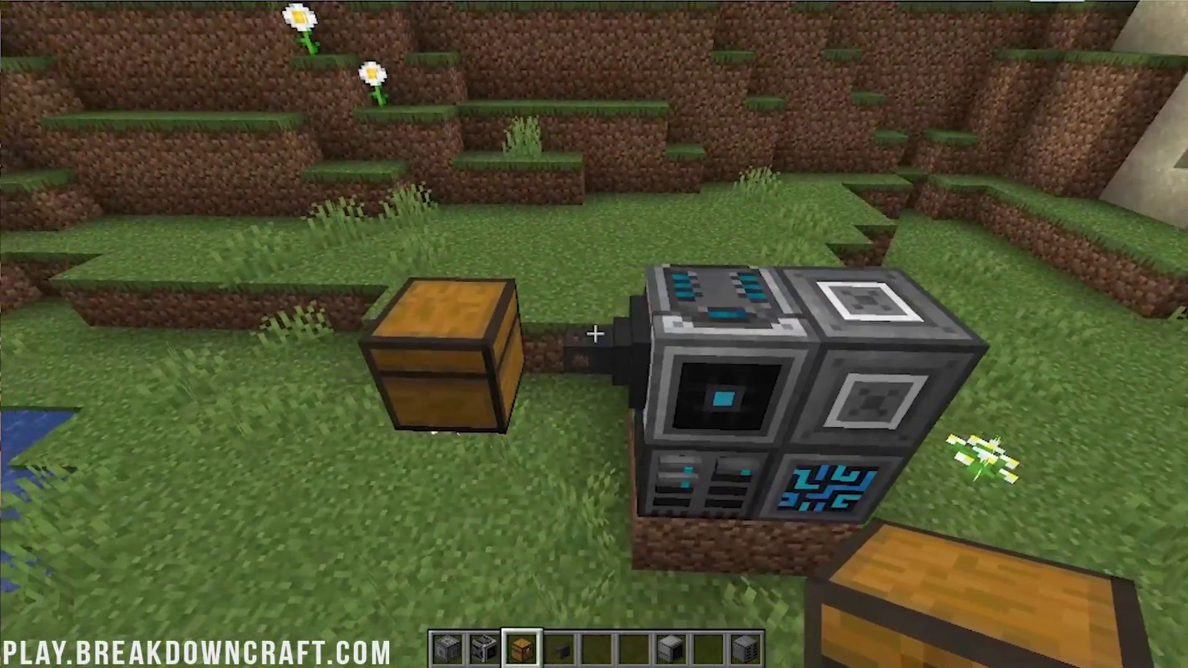
left_click(595, 334)
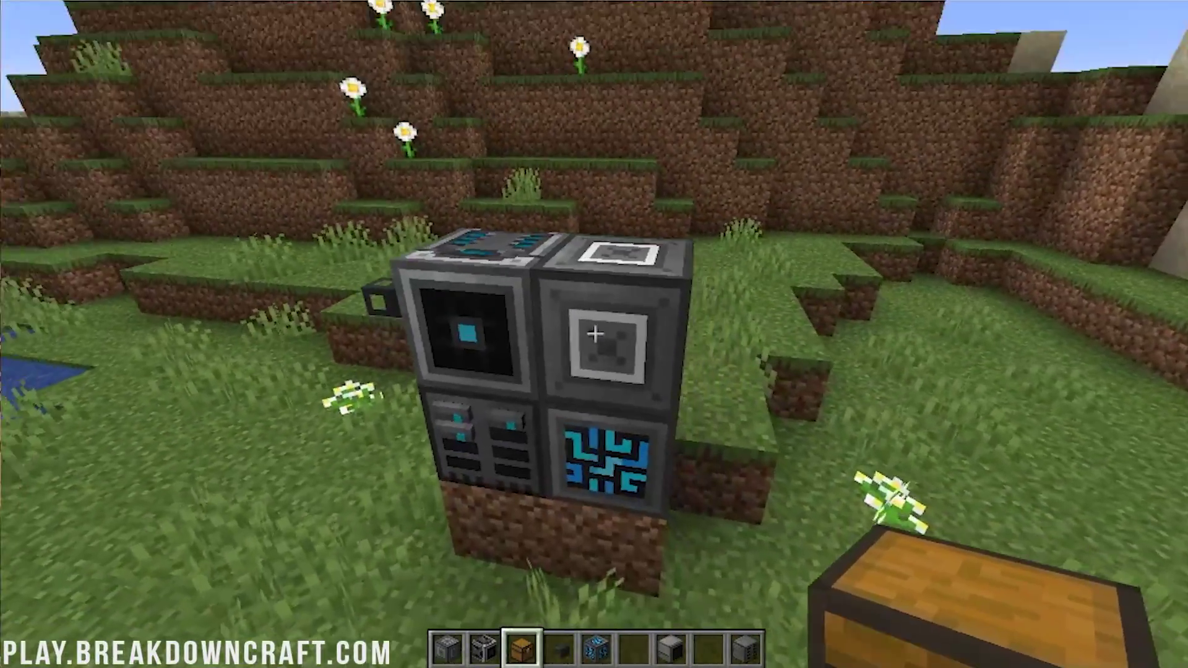
Move the Storage Monitor from the hotbar into the fifth import slot of the Interface block.
right_click(594, 334)
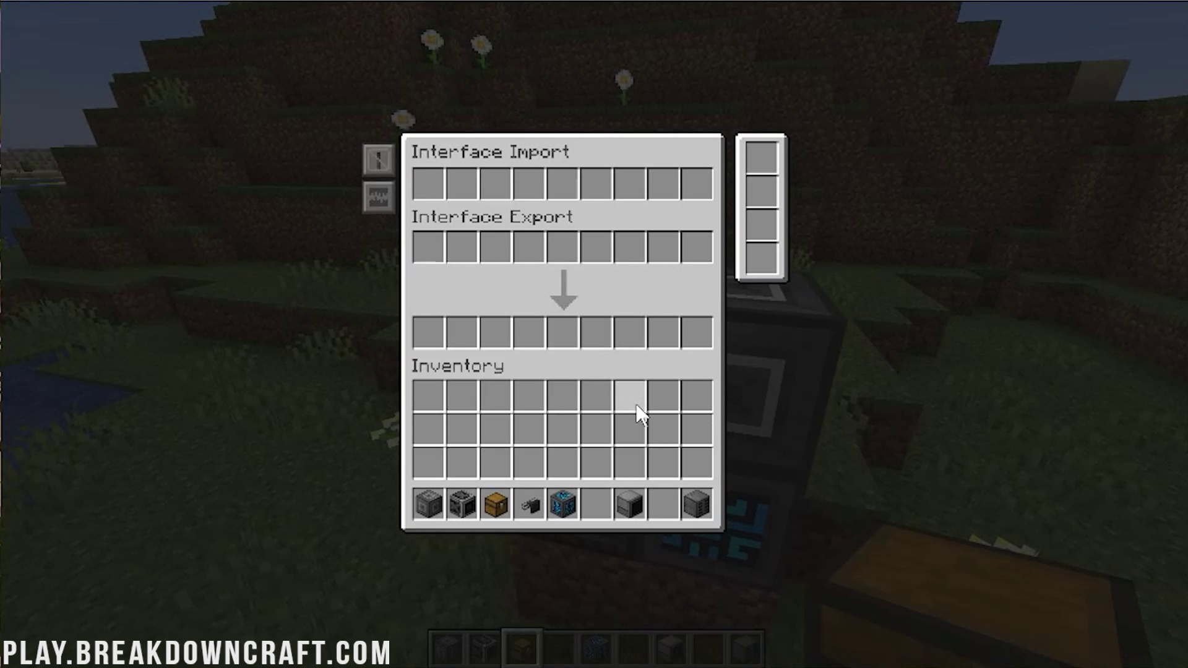
left_click(617, 513)
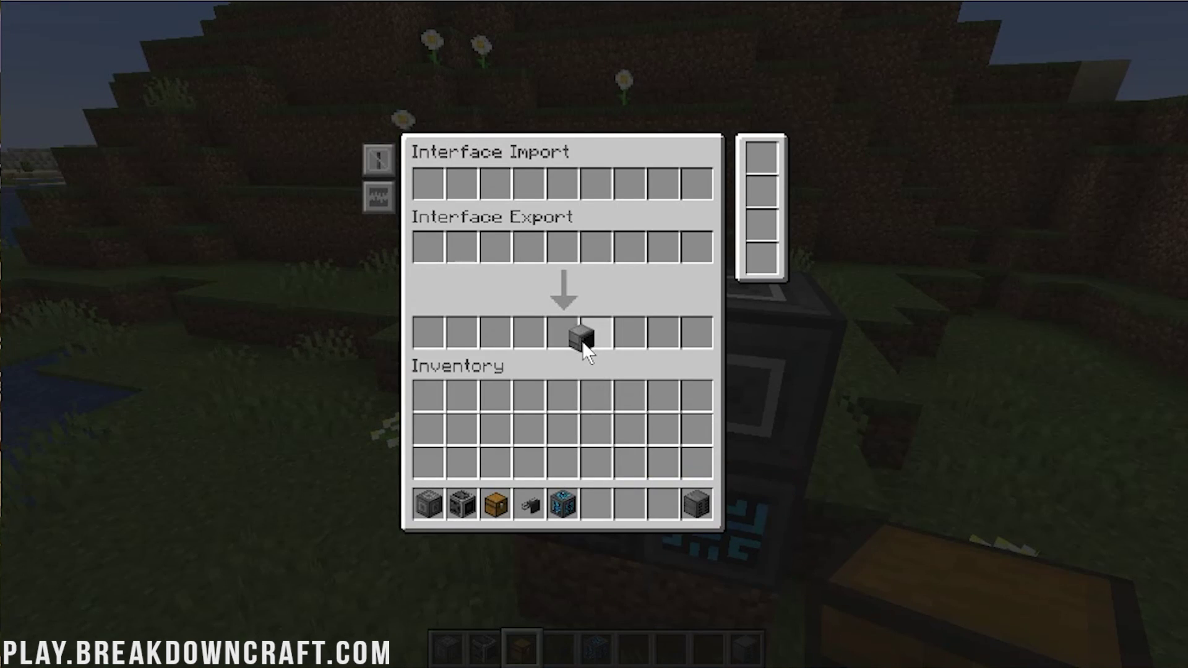
left_click(569, 194)
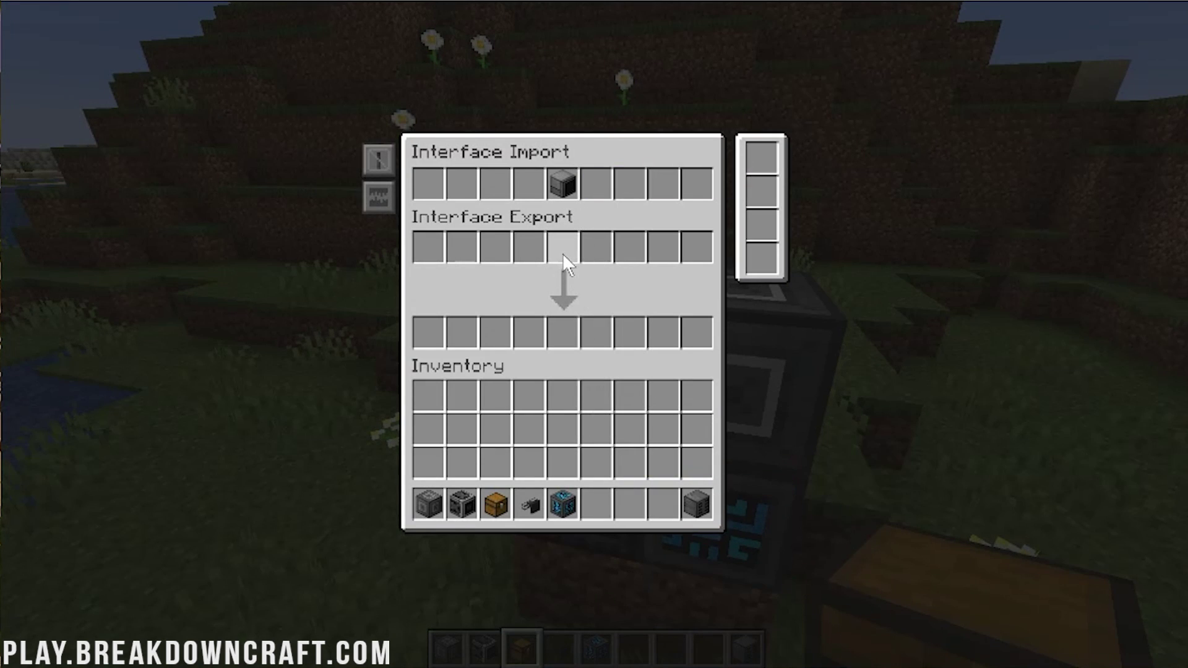
key("Escape")
Check which devices the Creative Controller at the base of the setup lists.
key("w")
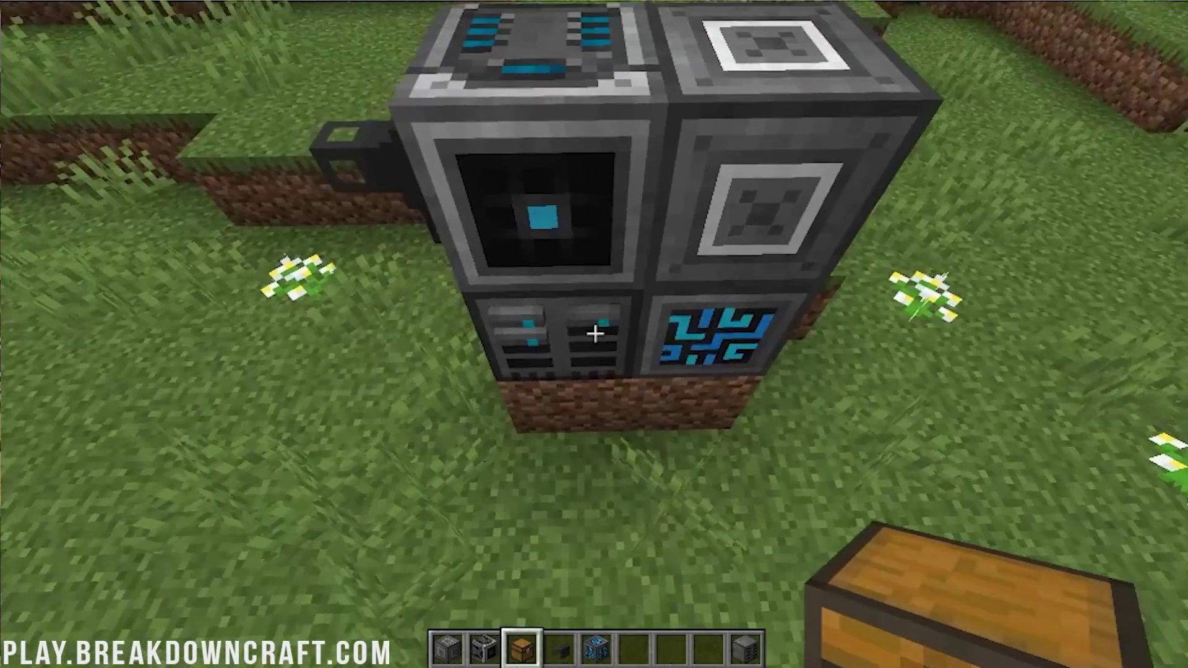
right_click(596, 334)
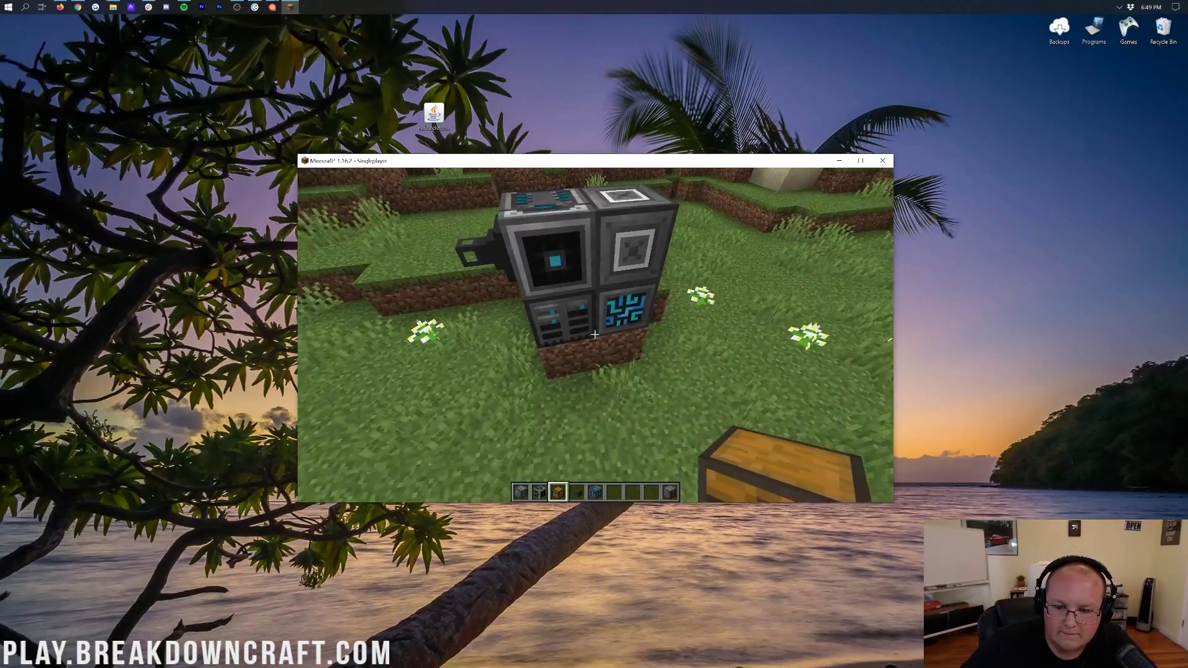
right_click(595, 335)
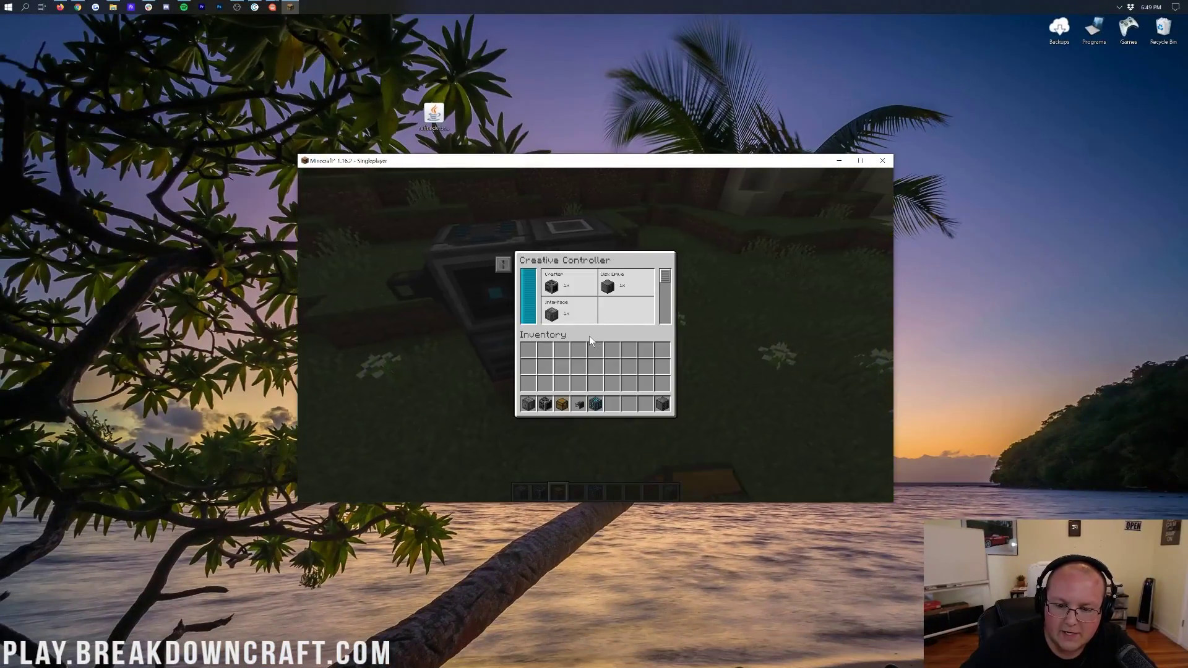
key("Escape")
right_click(595, 335)
key("Escape")
Add a Crafting Monitor from the Refined Storage items to the seventh hotbar slot and hold it.
right_click(595, 335)
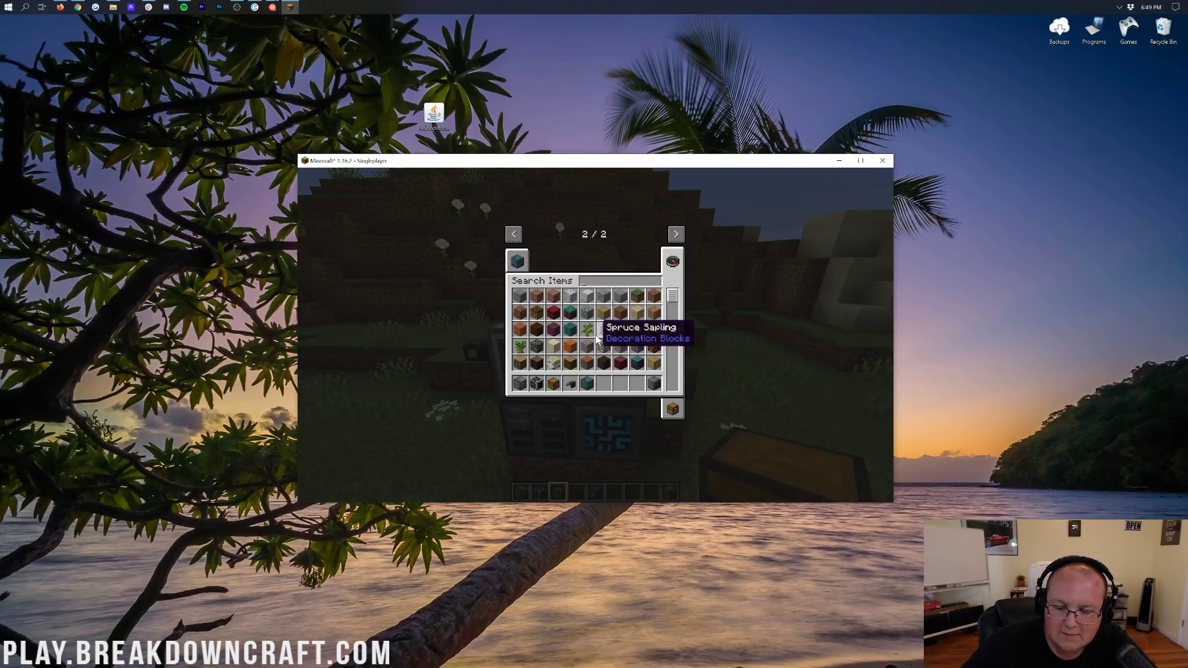
left_click(517, 261)
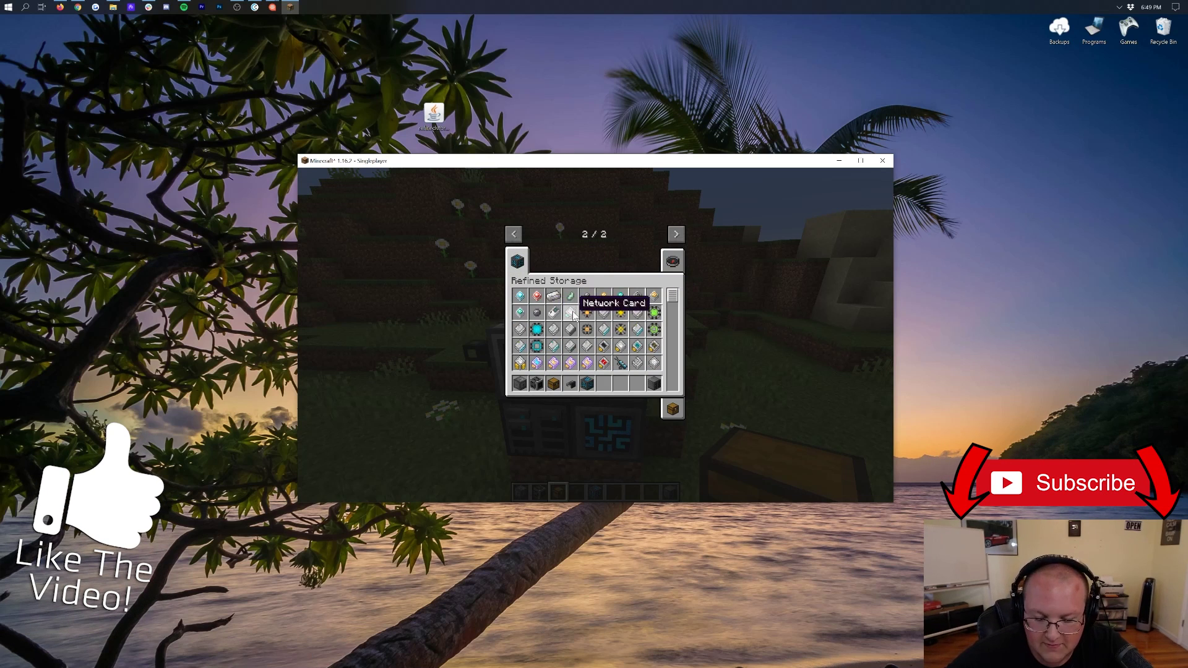
scroll(582, 321, "down", 4)
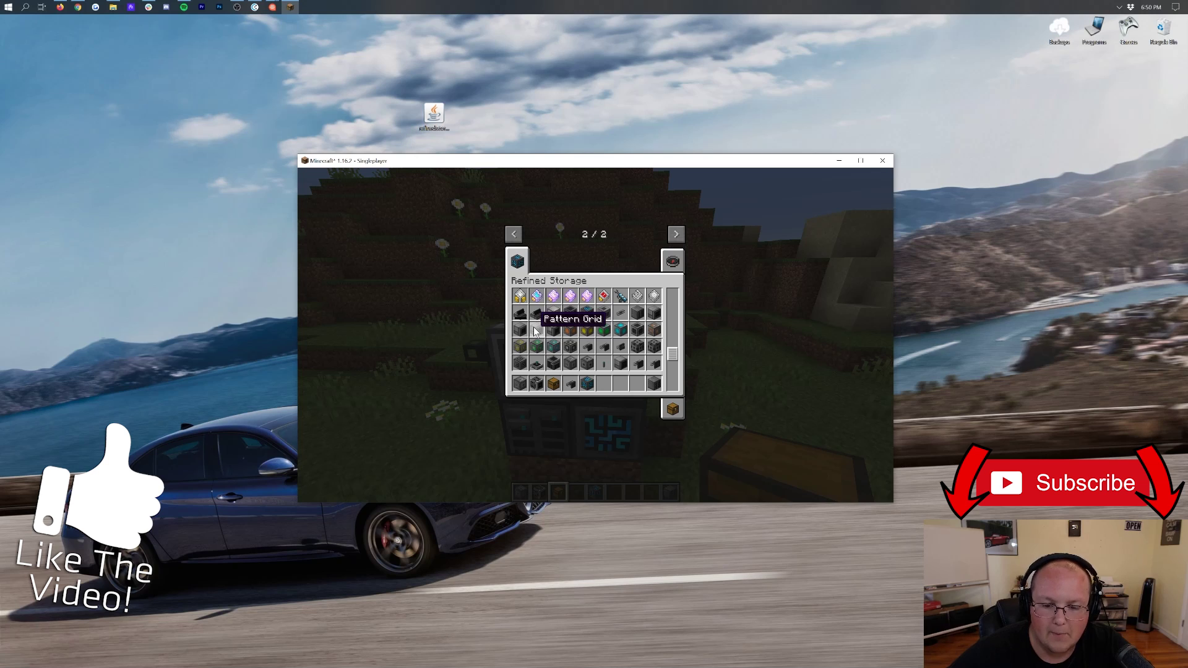
scroll(535, 331, "down", 2)
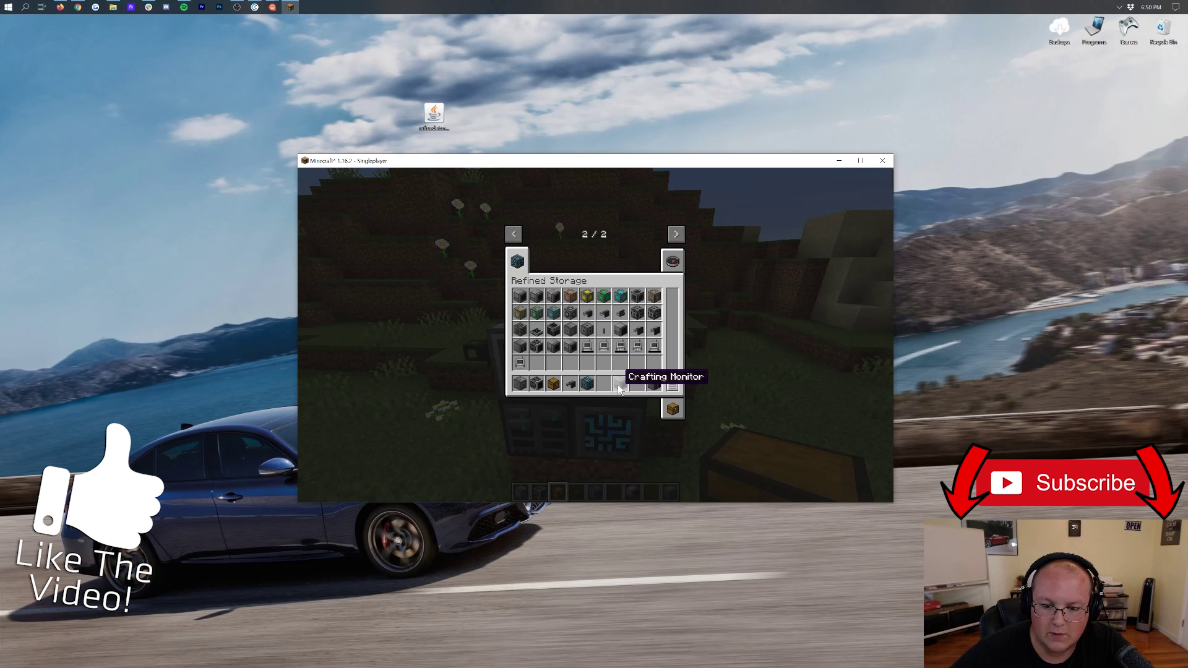
left_click(618, 384)
key("e")
key("7")
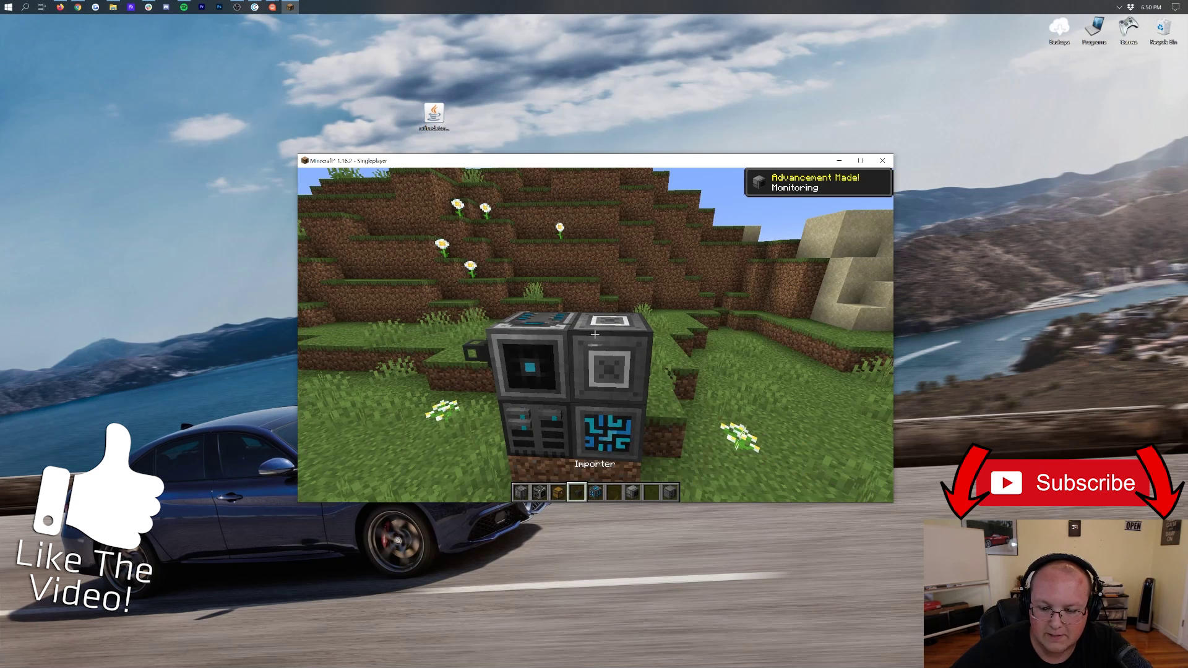
Look at the slots of the Interface block and of the Crafter.
right_click(594, 334)
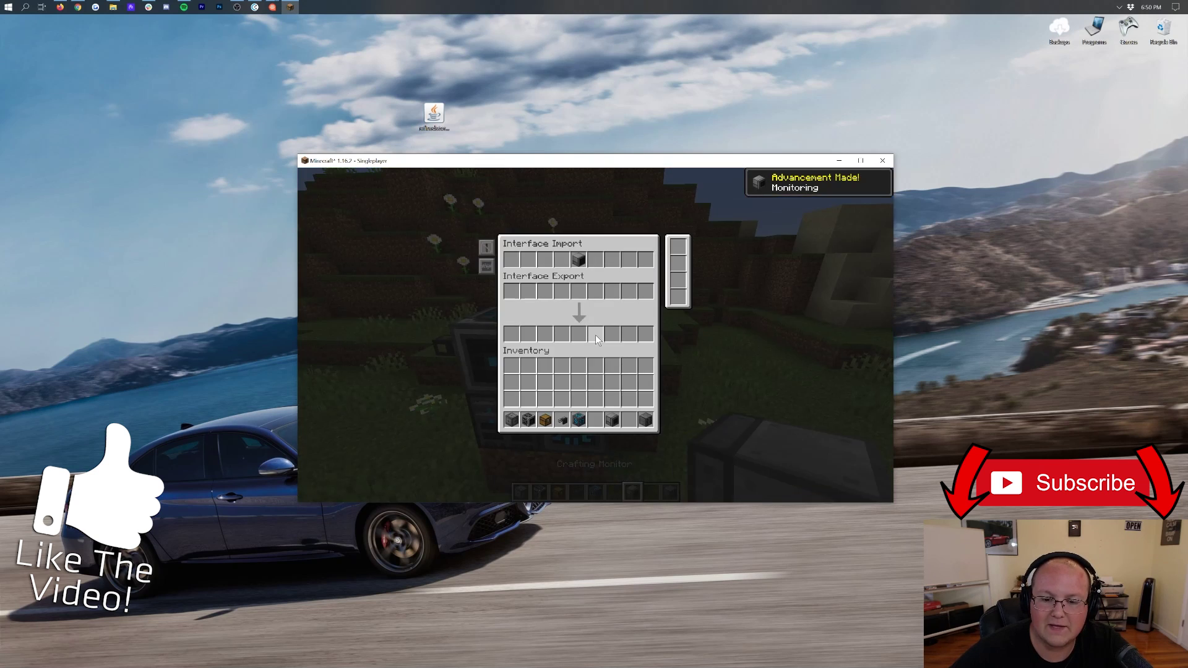
key("Escape")
right_click(595, 334)
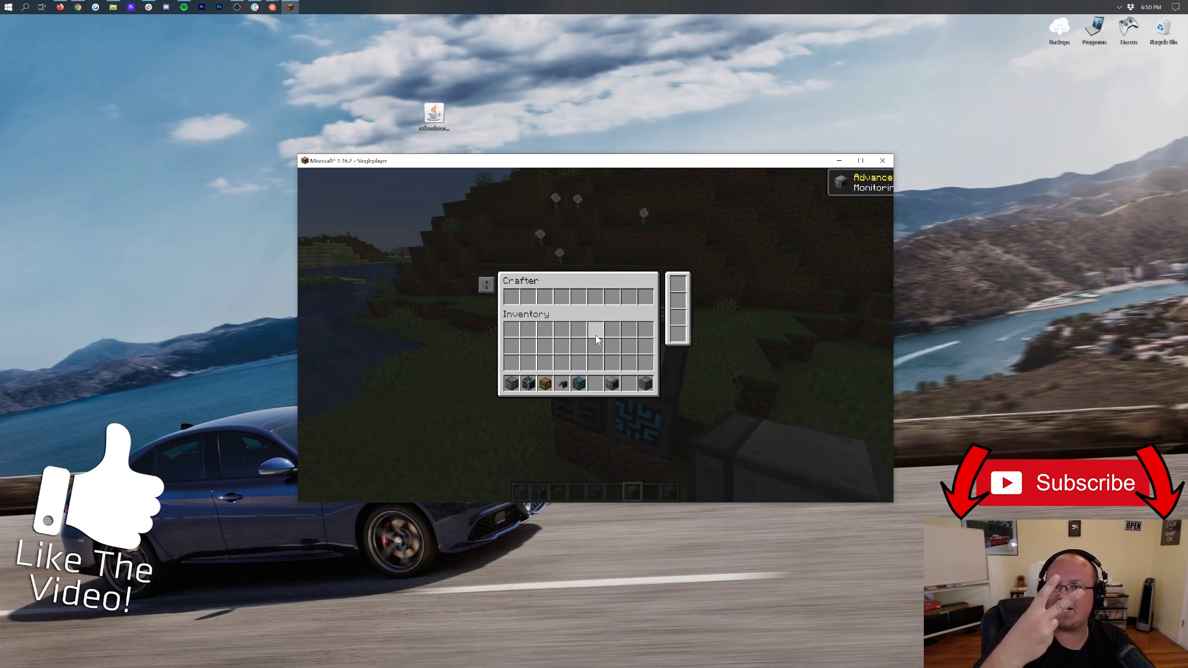